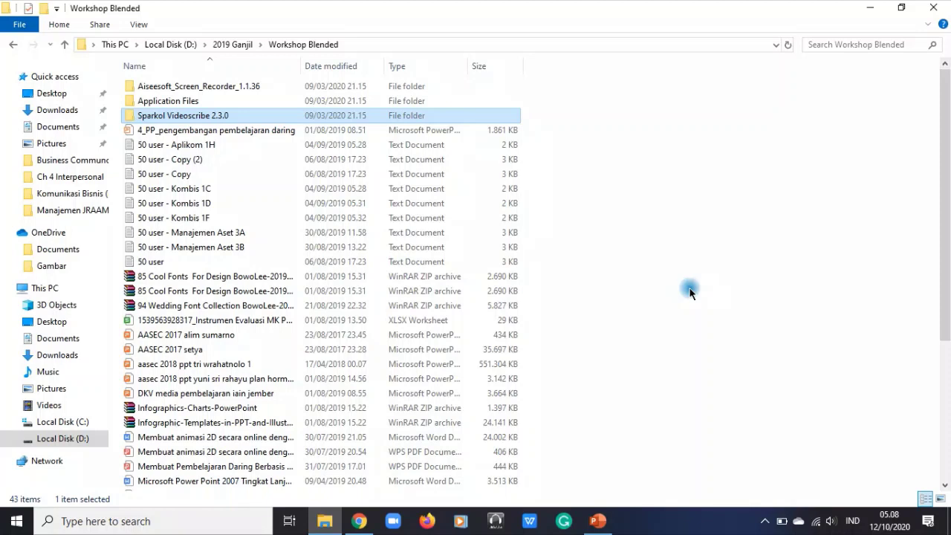
- Open the Sparkol Videoscribe 2.3.0 folder, read the installation instructions in its ReadMe file, and minimize the note
double_click(232, 115)
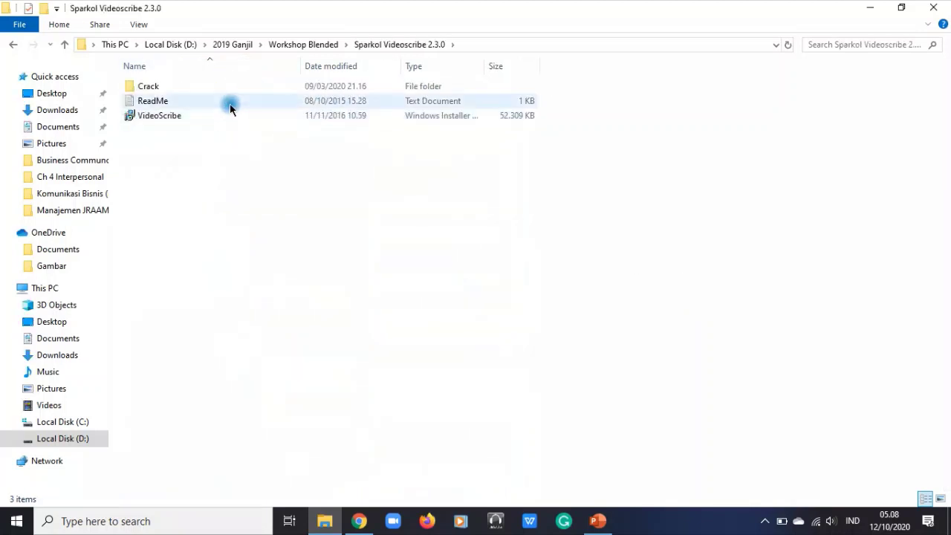
double_click(230, 105)
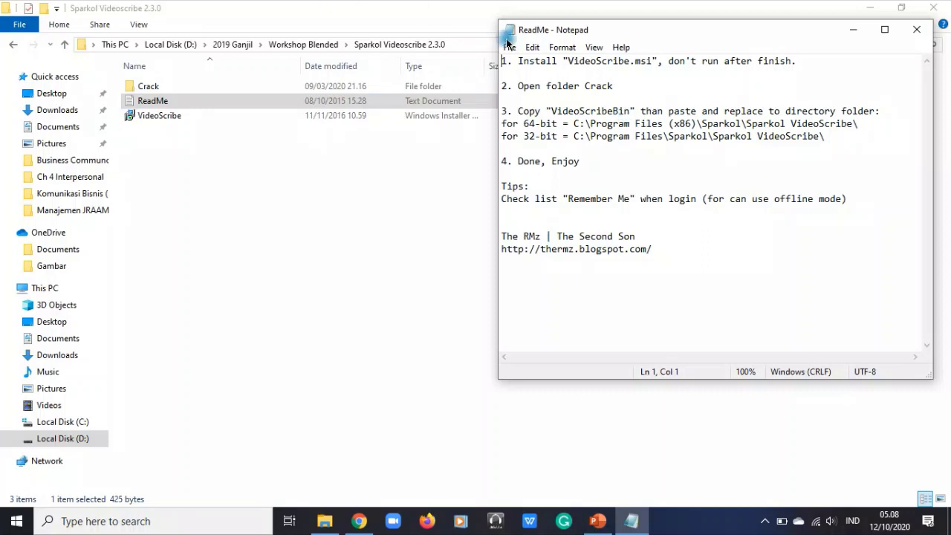
click(218, 107)
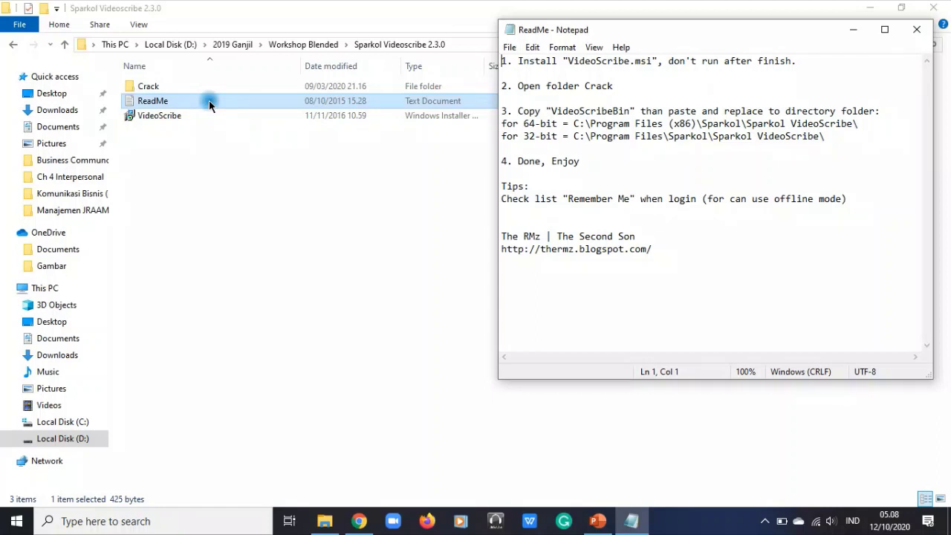
click(853, 29)
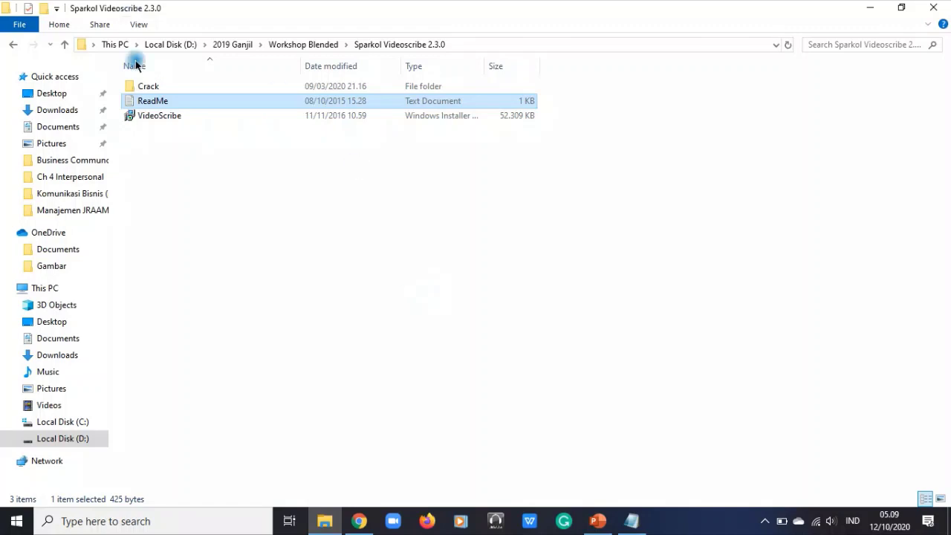
- Start the VideoScribe installer and disconnect the computer from Wi-Fi
double_click(165, 117)
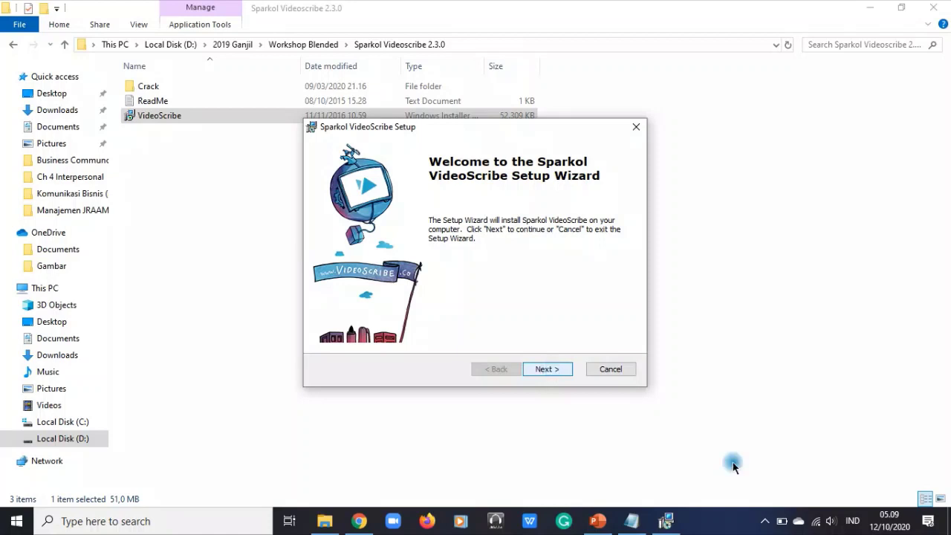
click(815, 522)
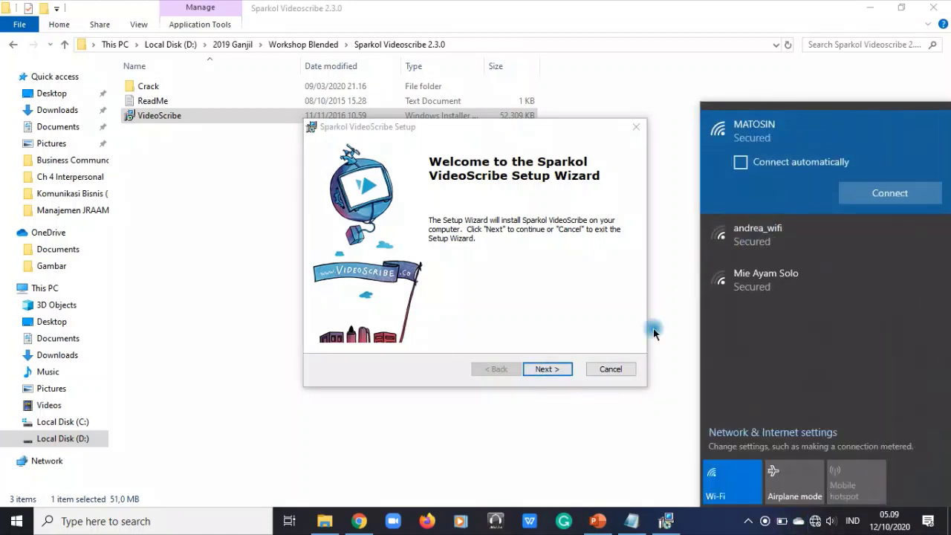
click(646, 436)
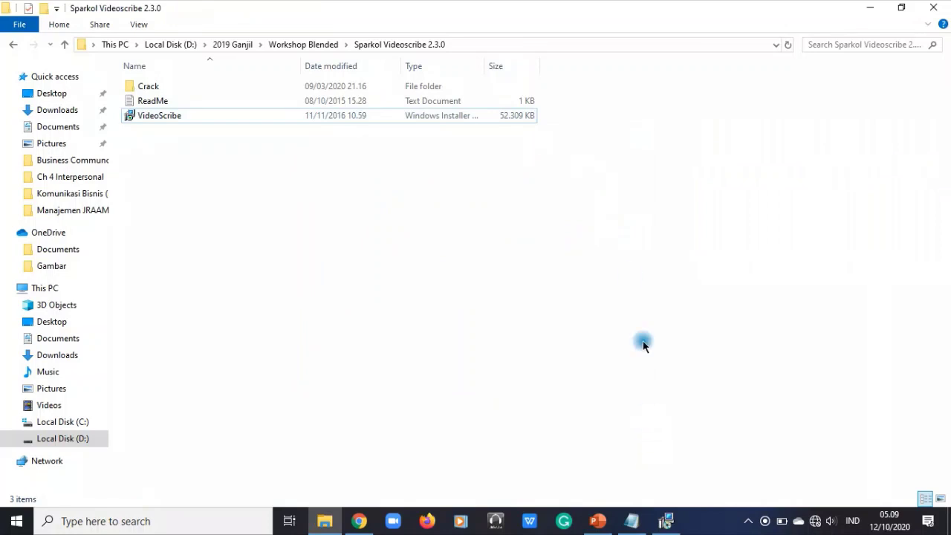
- Install Sparkol VideoScribe in the default folder C:\Program Files (x86)\Sparkol\Sparkol VideoScribe\
click(667, 521)
click(554, 369)
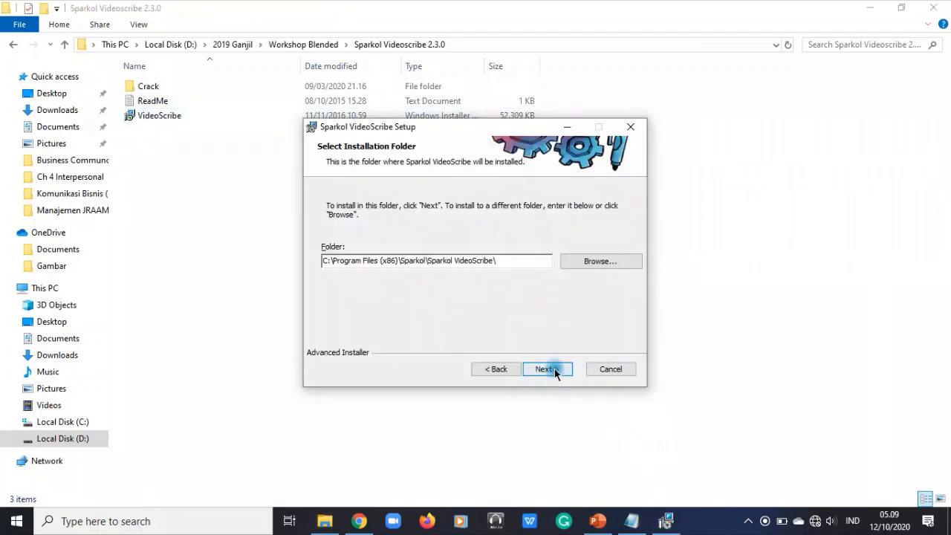
click(554, 368)
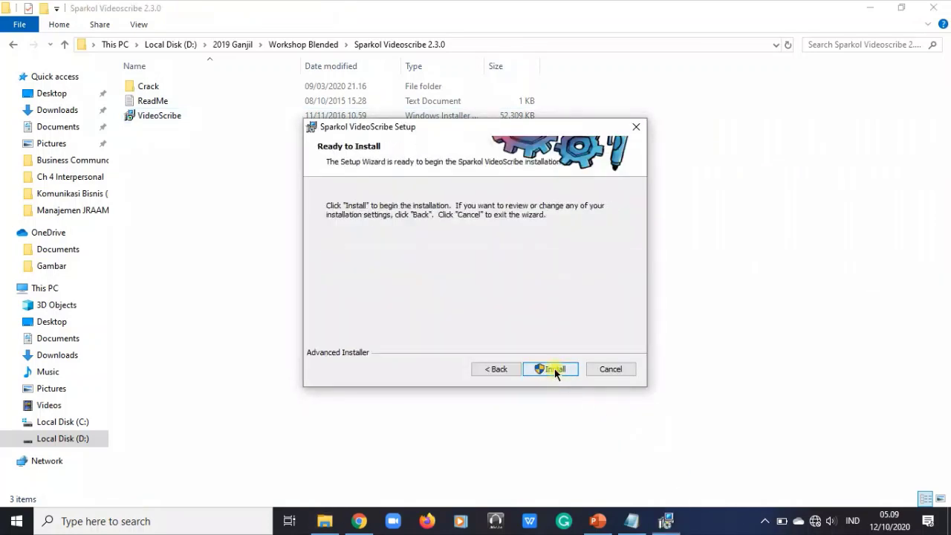
click(496, 369)
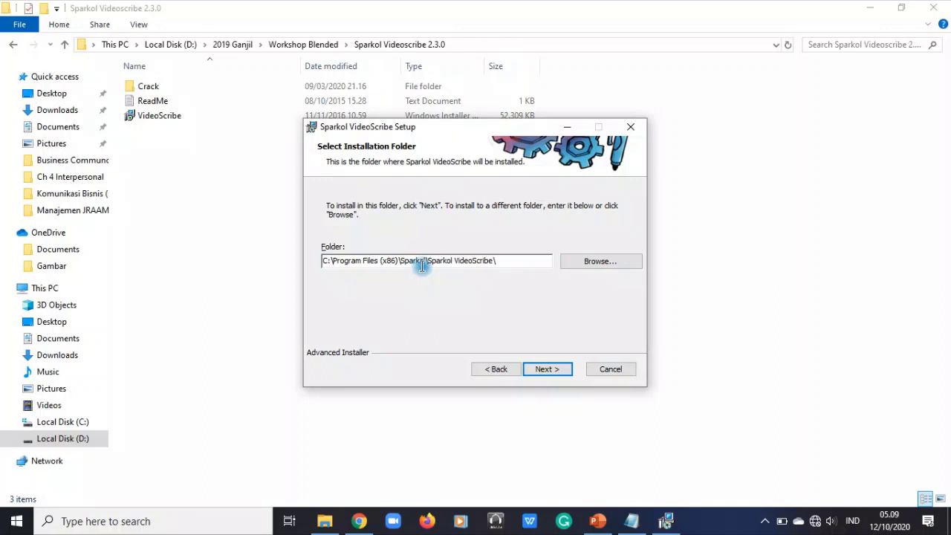
click(547, 369)
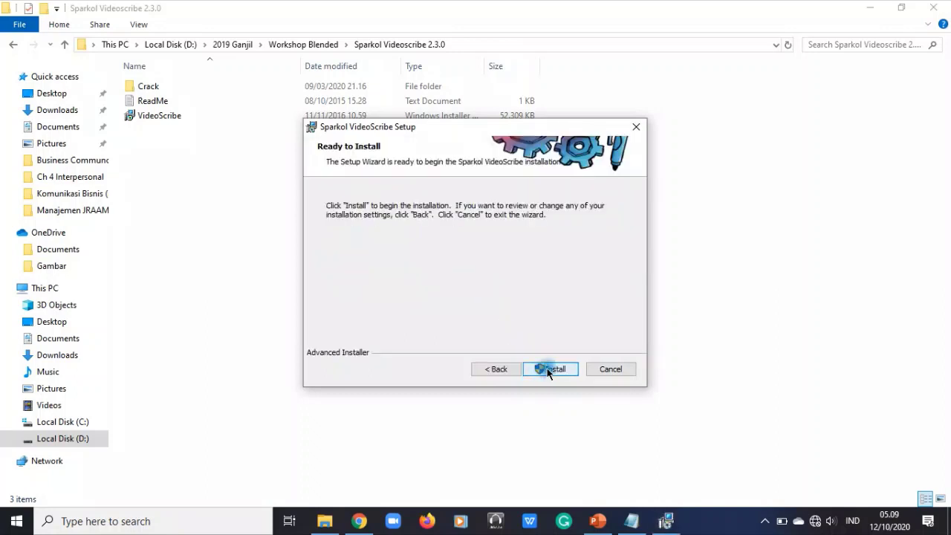
click(549, 369)
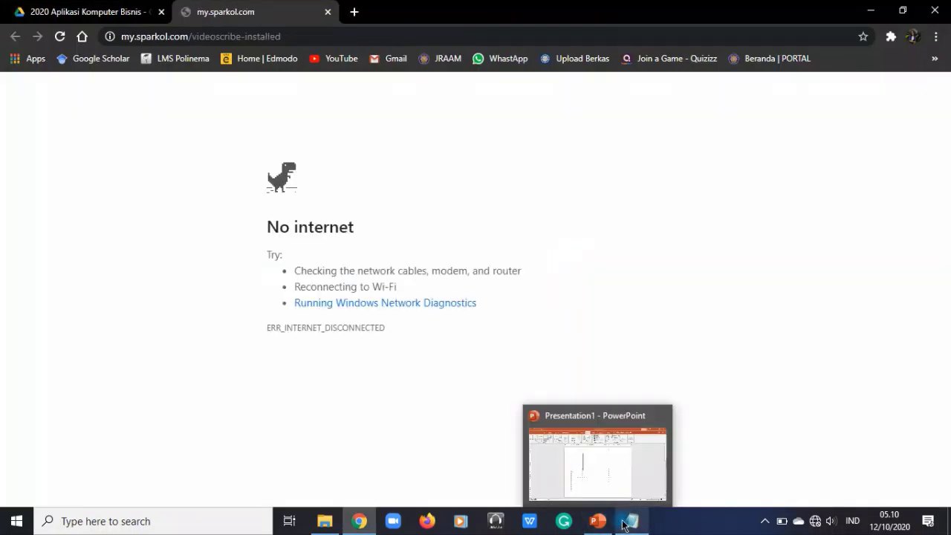
- Recheck the ReadMe instructions and close the VideoScribe application that started after setup, confirming the exit
click(625, 523)
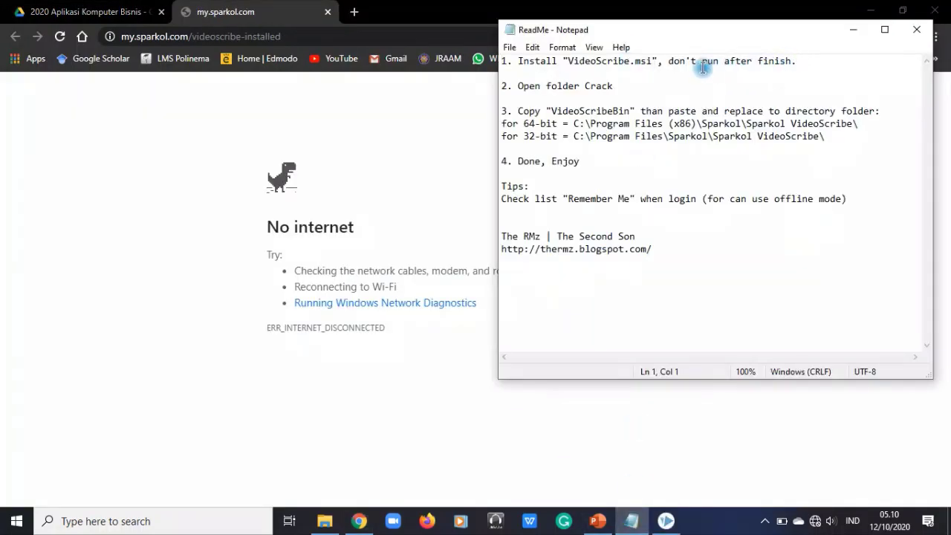
click(667, 523)
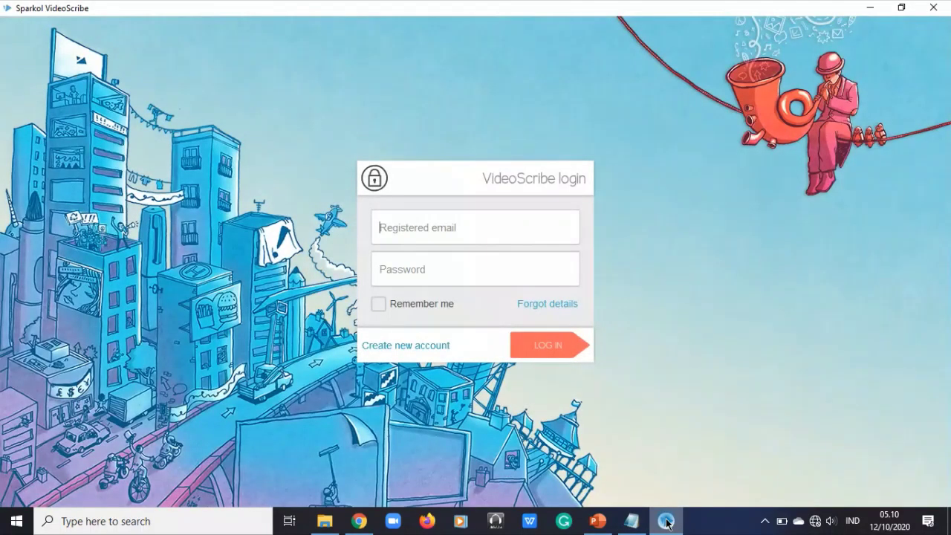
click(934, 7)
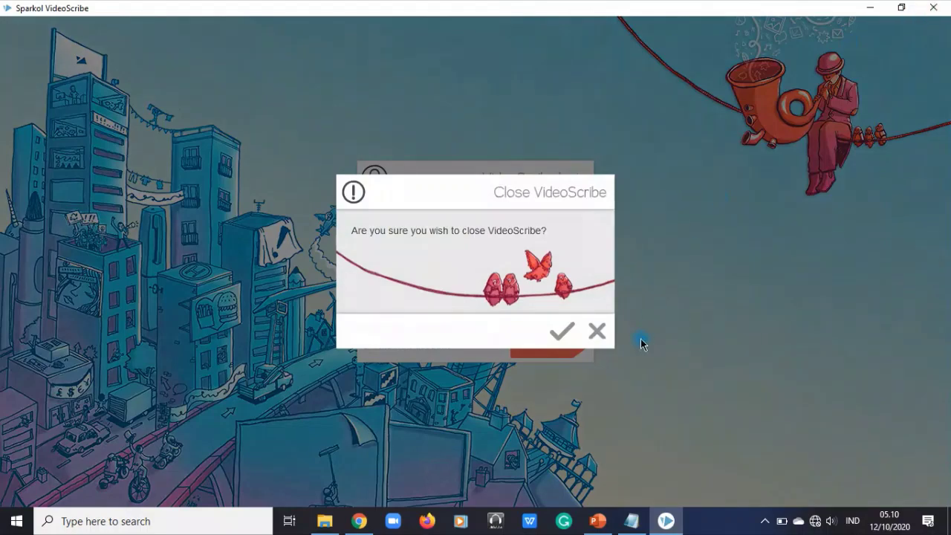
click(598, 332)
click(933, 7)
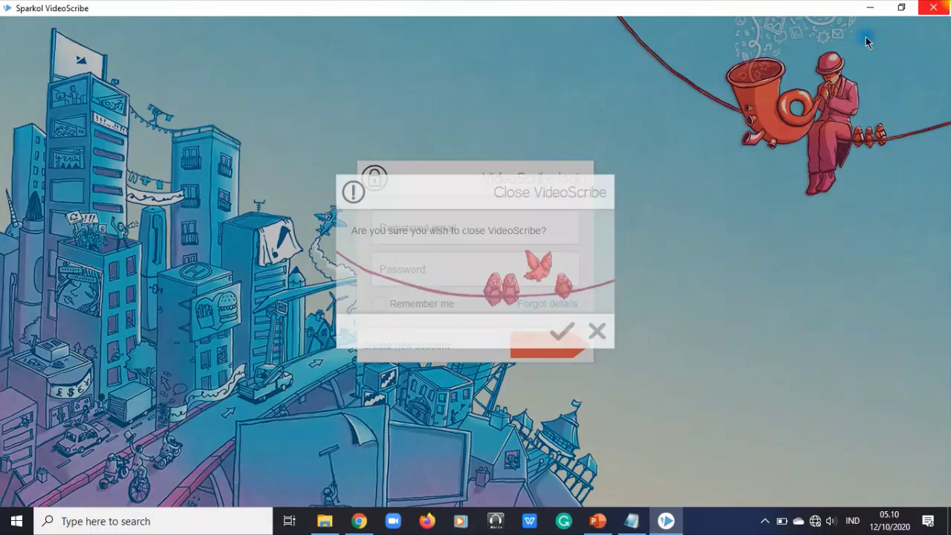
click(567, 330)
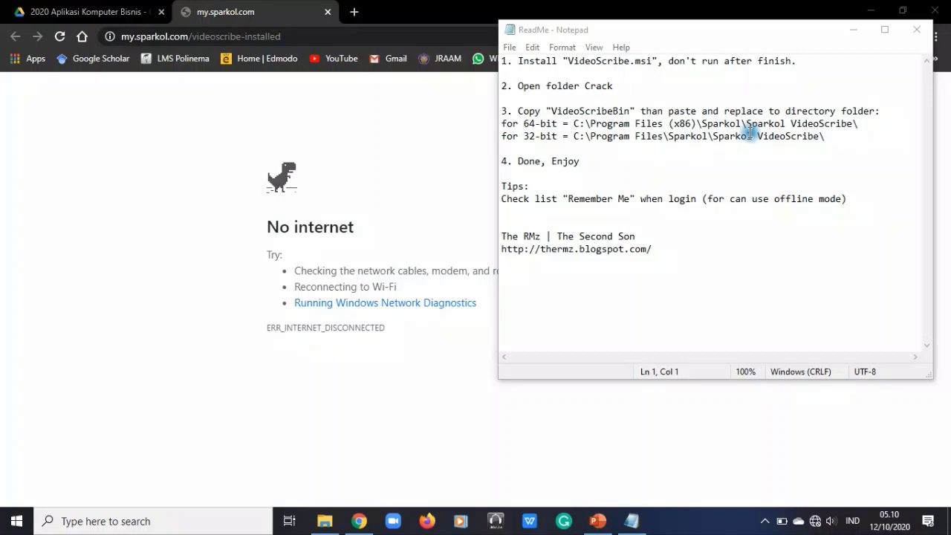
- Copy the VideoScribeBin file from the Crack folder inside Sparkol Videoscribe 2.3.0
click(325, 521)
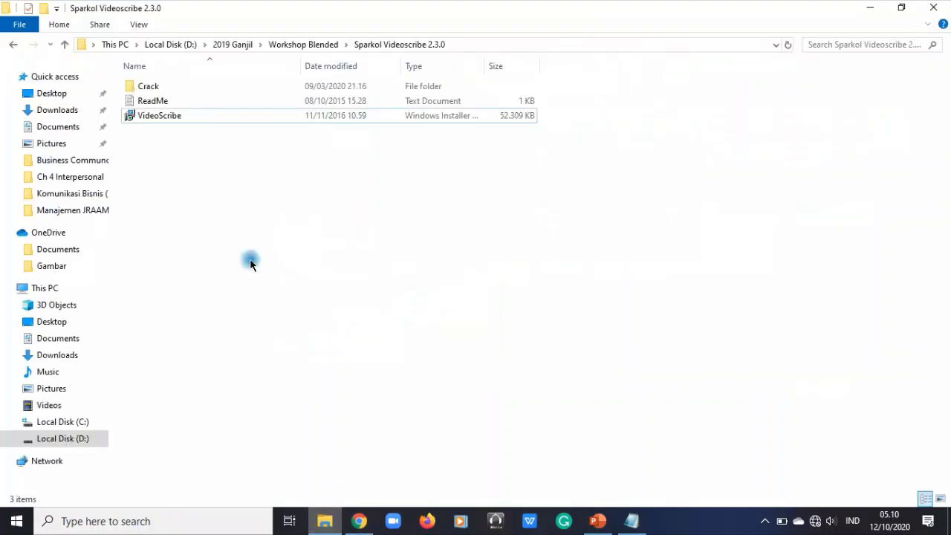
double_click(149, 86)
click(164, 86)
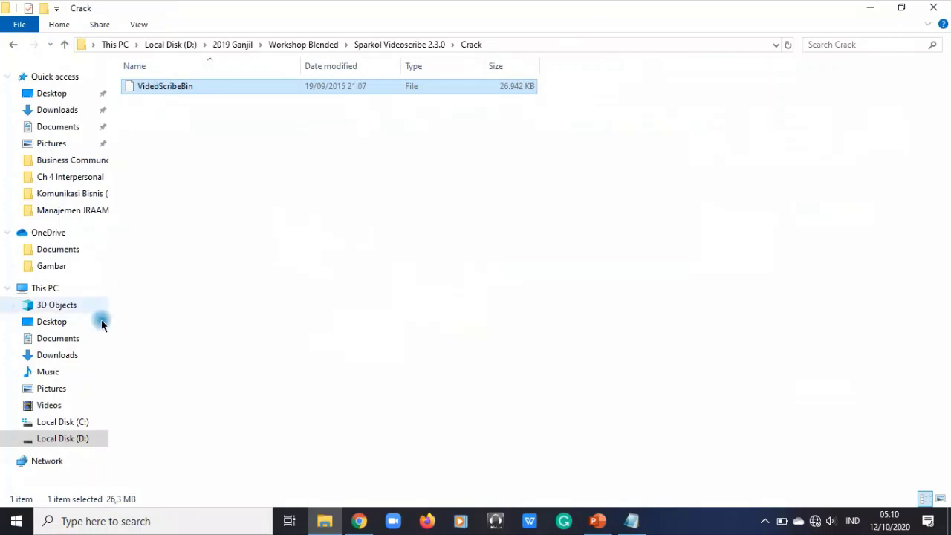
- Paste VideoScribeBin into C:\Program Files (x86)\Sparkol\Sparkol VideoScribe, replacing the existing file with administrator permission
click(83, 420)
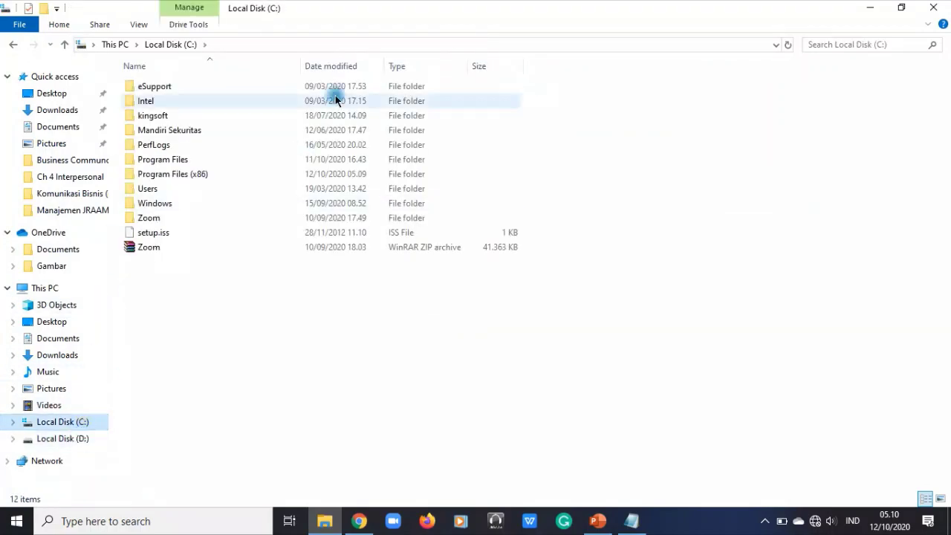
double_click(199, 174)
scroll(172, 396, down, 6)
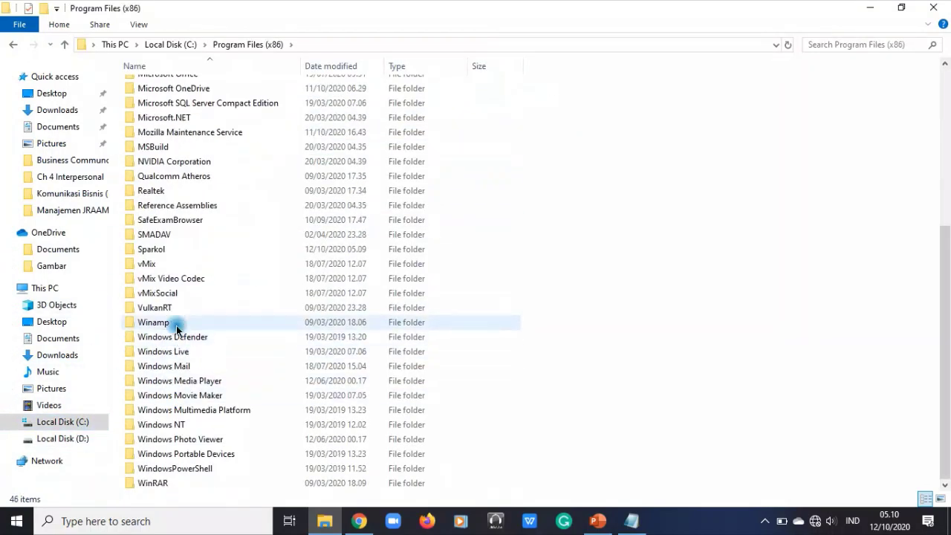
double_click(165, 250)
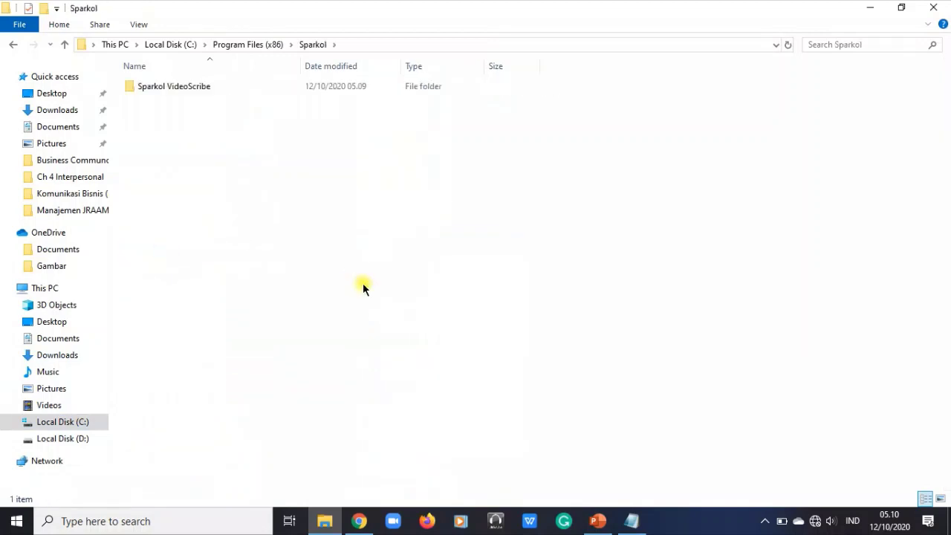
double_click(202, 90)
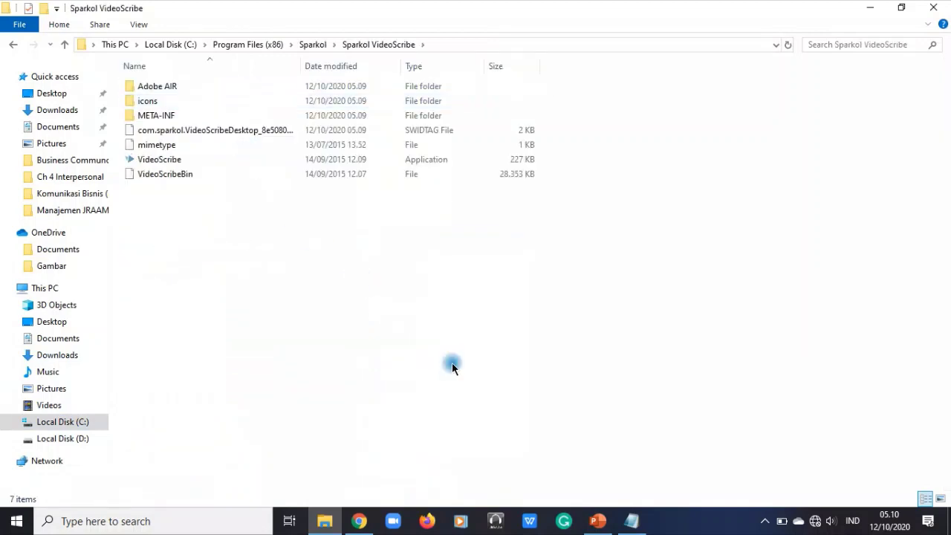
key(ctrl+v)
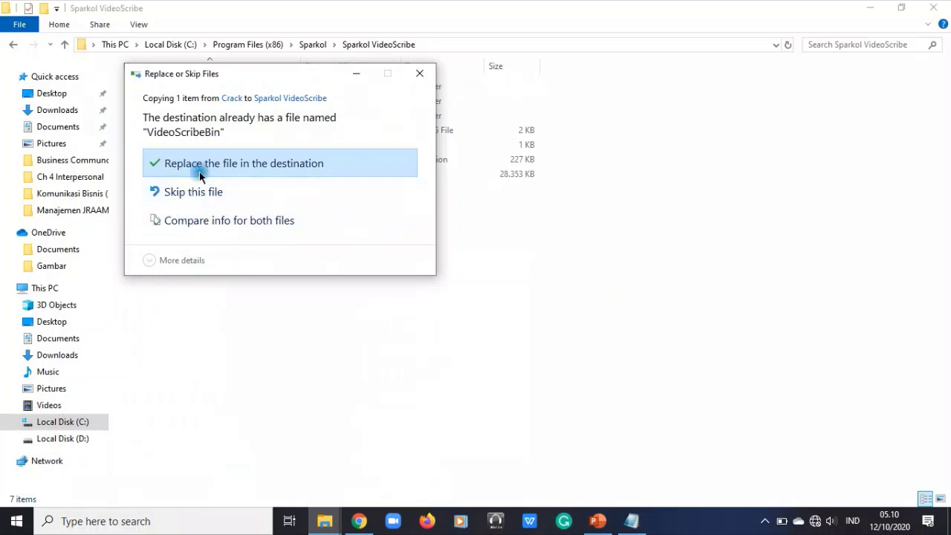
click(198, 156)
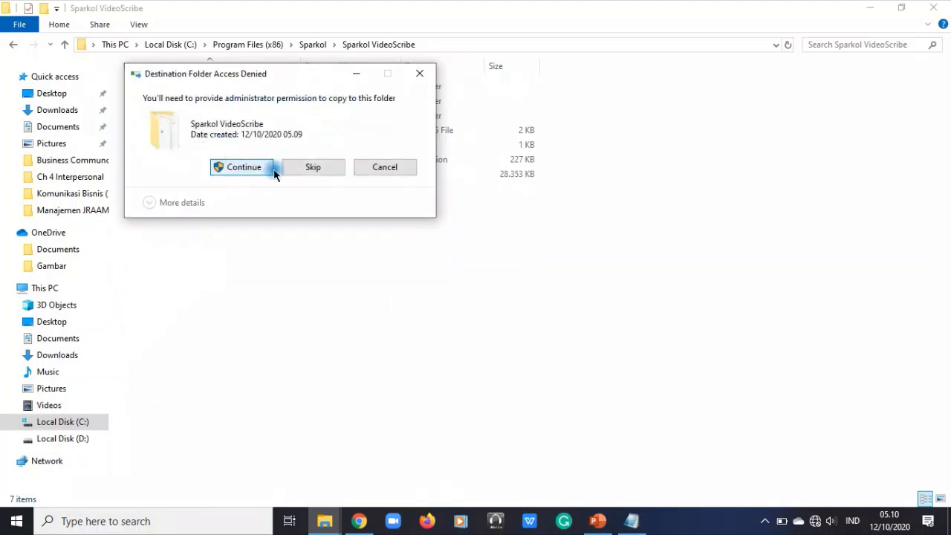
click(261, 165)
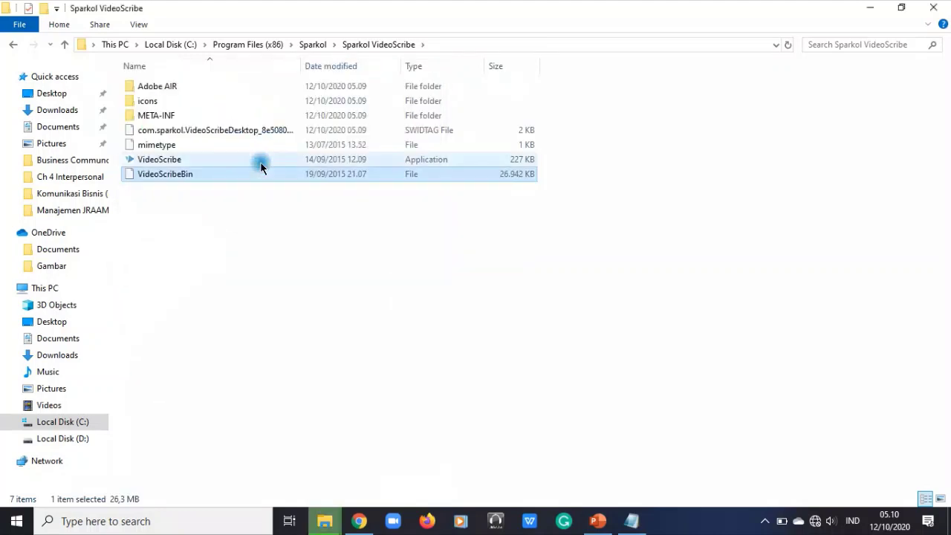
click(385, 356)
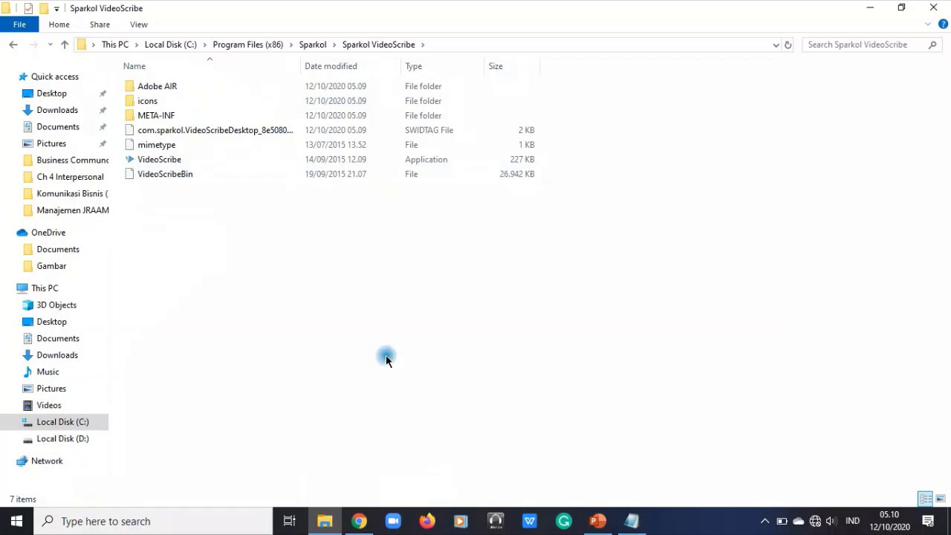
- Launch VideoScribe from its installation folder, review the ReadMe's login tip, and close the note
click(212, 159)
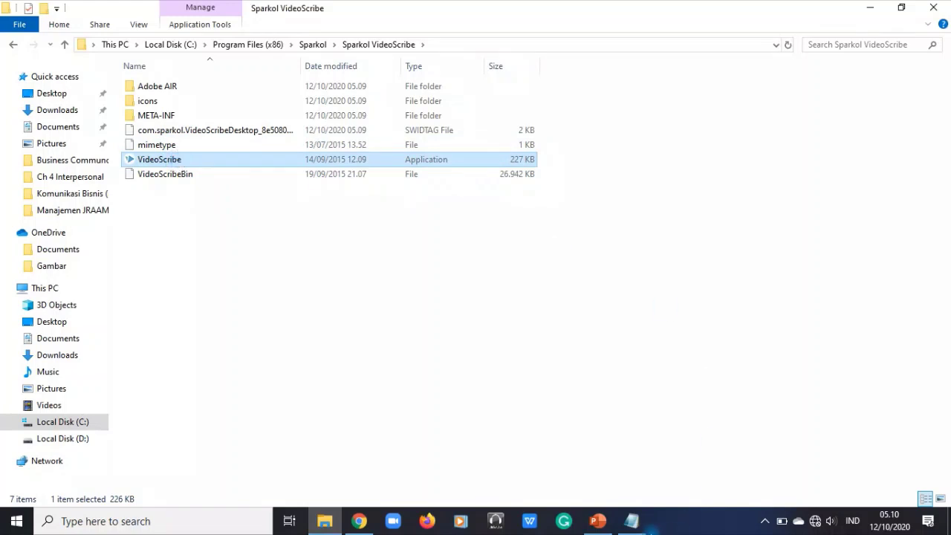
click(632, 521)
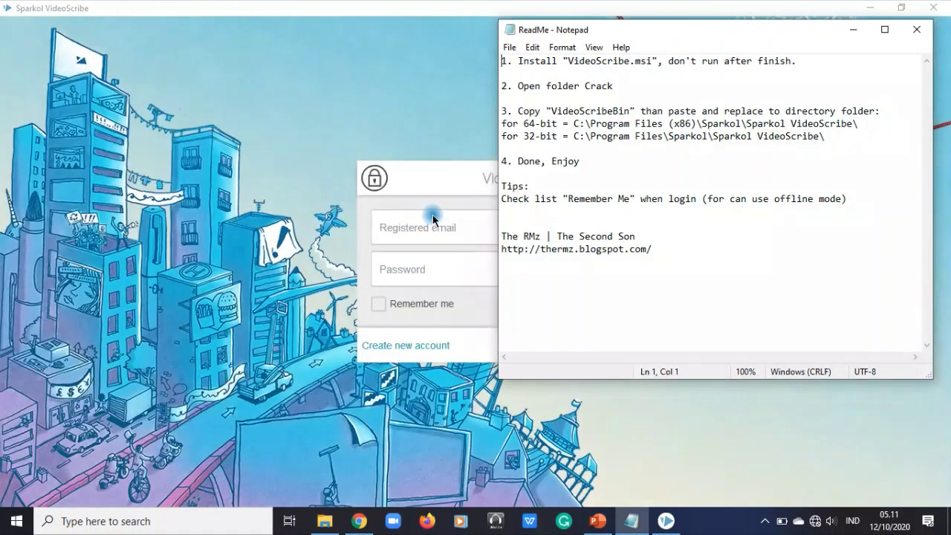
click(916, 29)
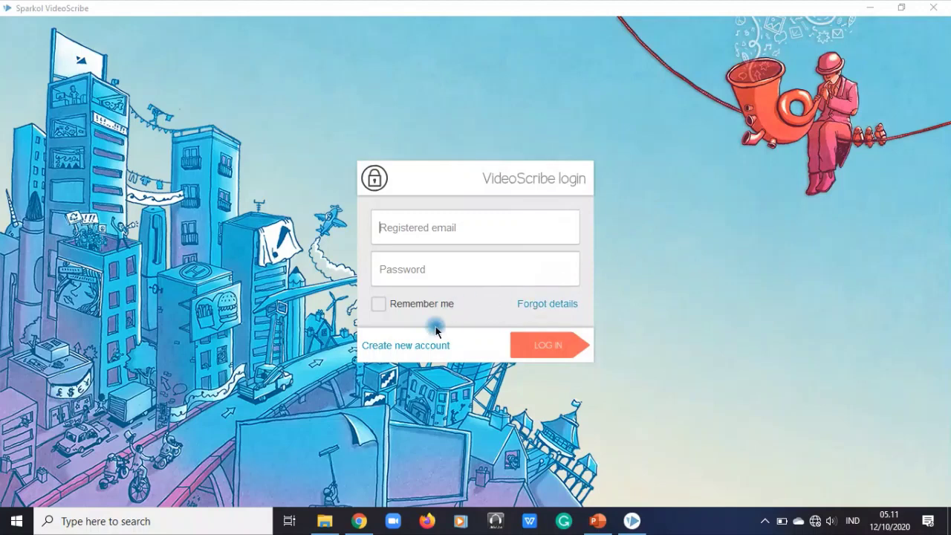
- Open the forgotten-details and new-account pages from the VideoScribe login, and close the my.sparkol.com browser tabs
click(419, 304)
click(547, 304)
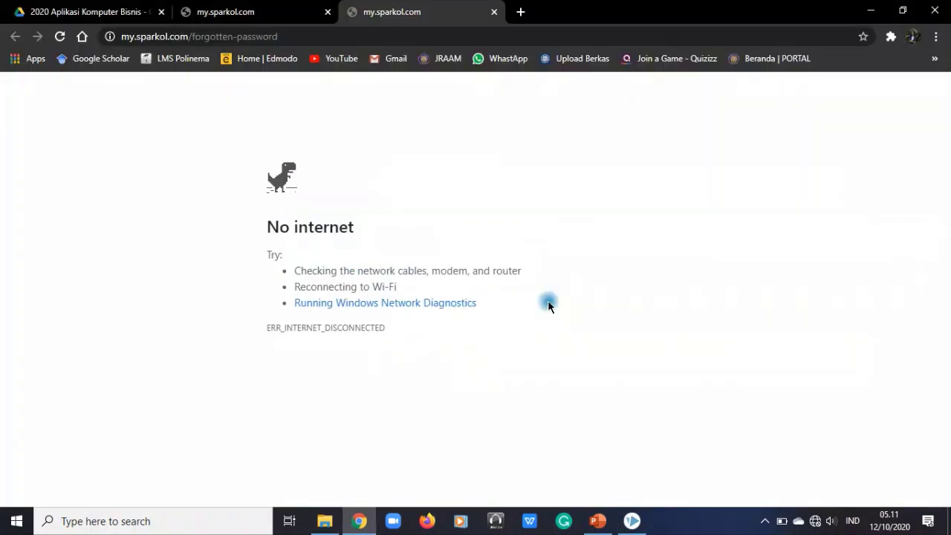
click(495, 12)
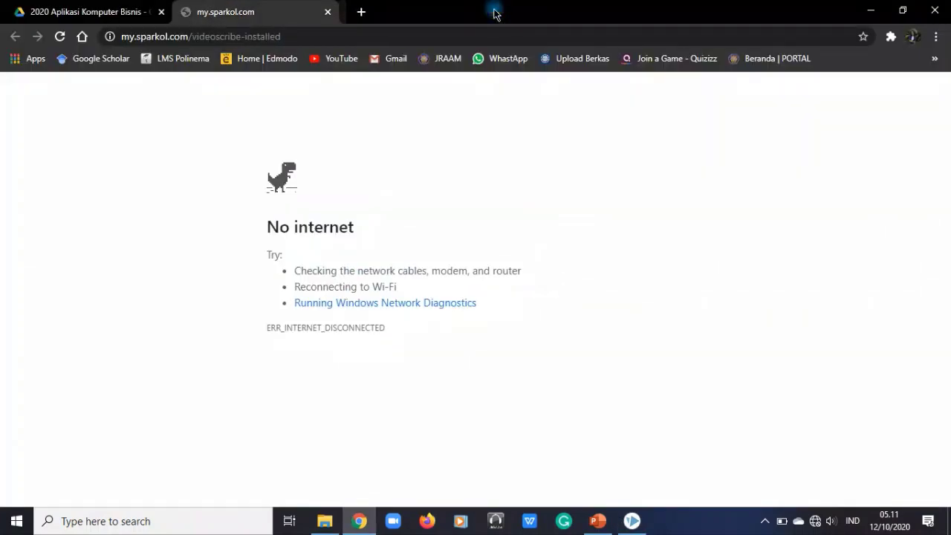
click(328, 12)
click(632, 521)
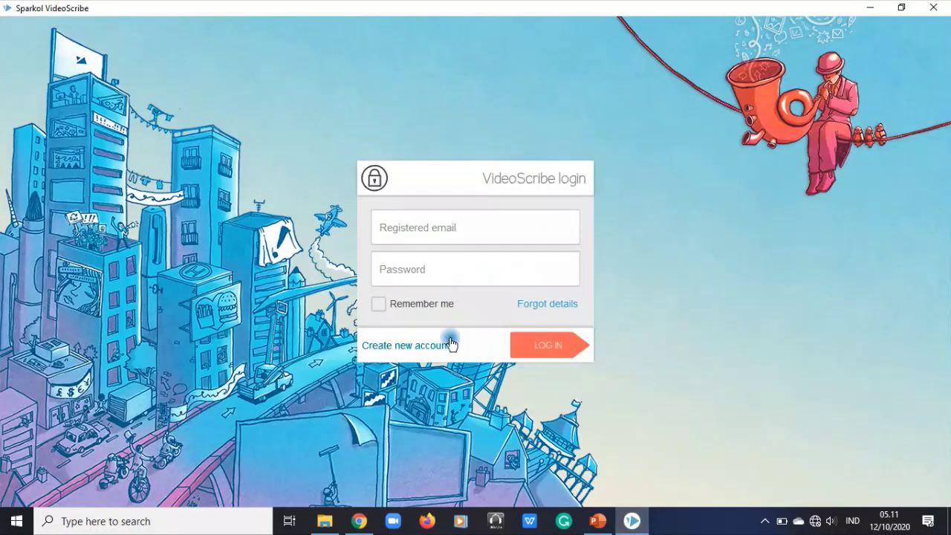
click(412, 348)
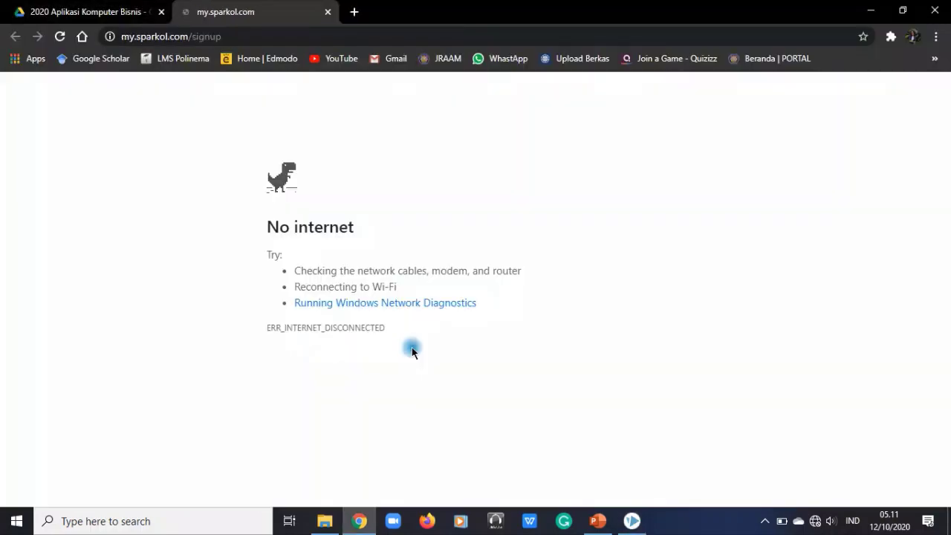
click(328, 12)
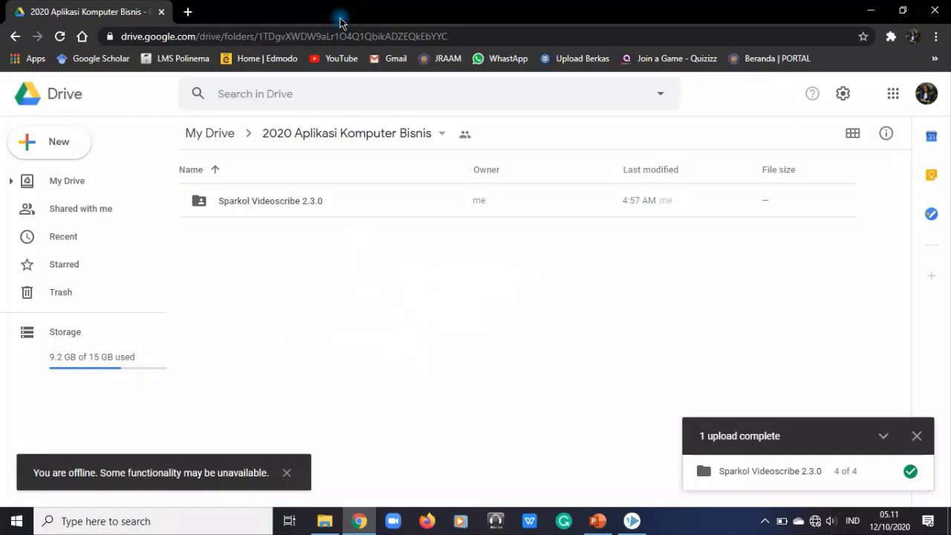
- Switch to VideoScribe, log in without credentials, acknowledge offline usage and accept the terms of use
click(632, 521)
click(397, 343)
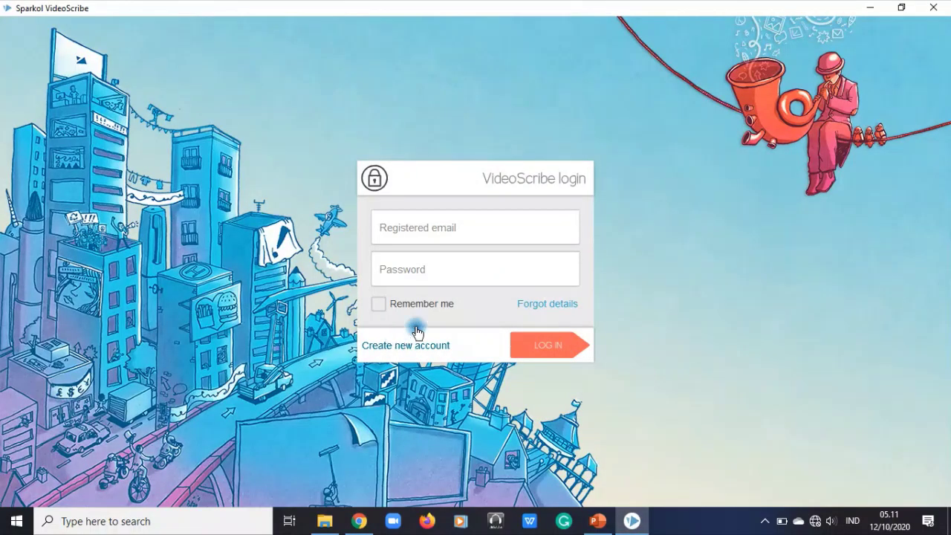
click(558, 346)
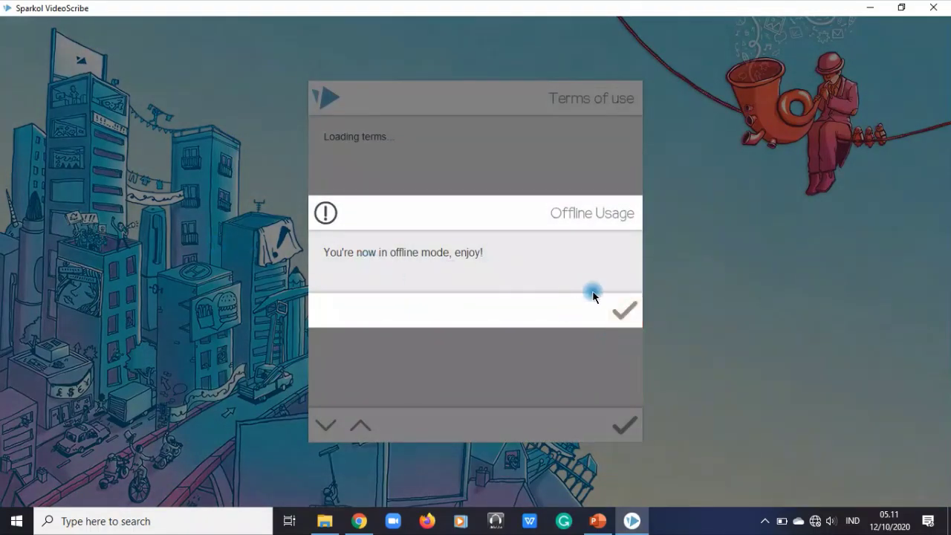
click(633, 317)
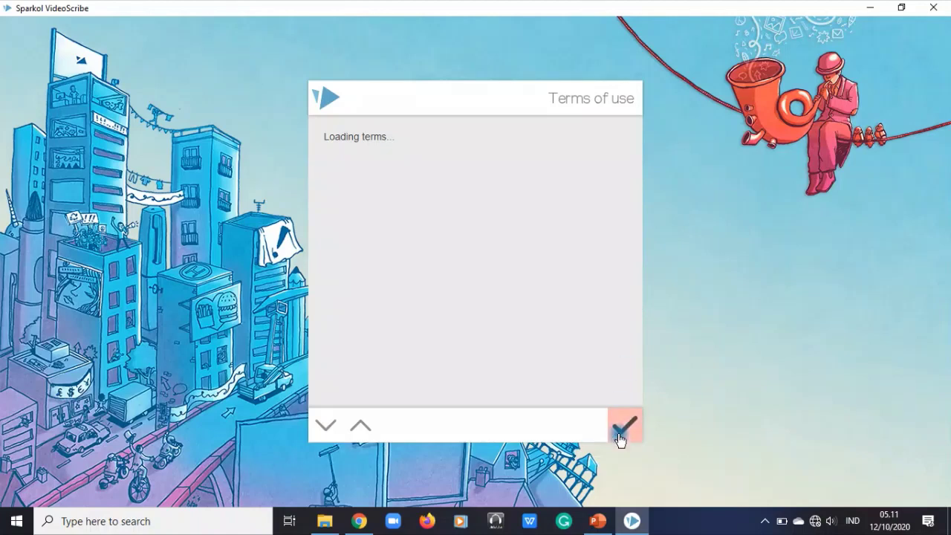
click(364, 426)
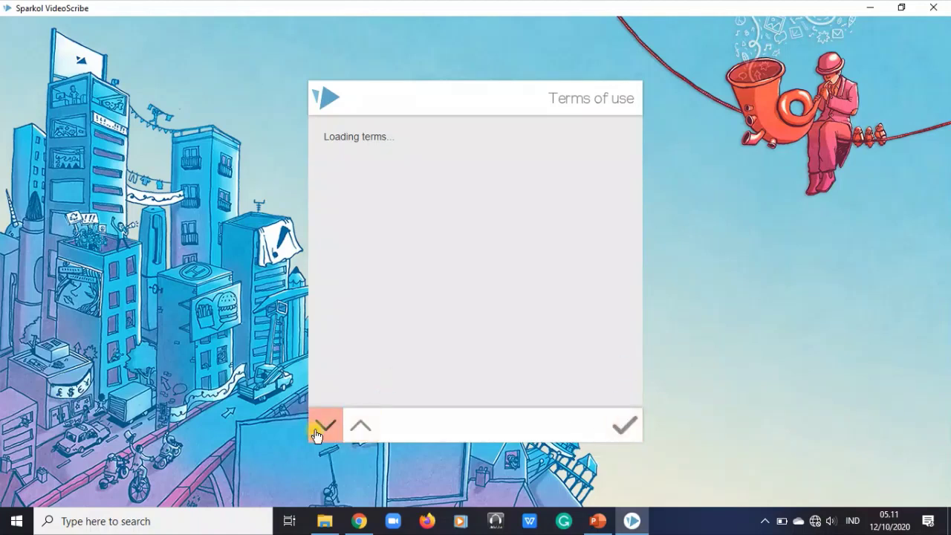
click(623, 425)
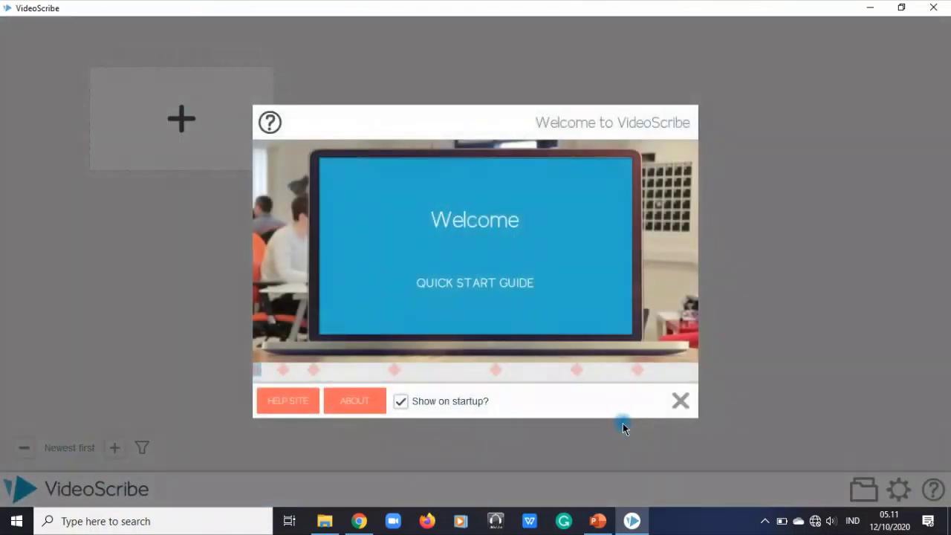
- Close the welcome guide with Show on startup left enabled, and create a new blank scribe
click(403, 403)
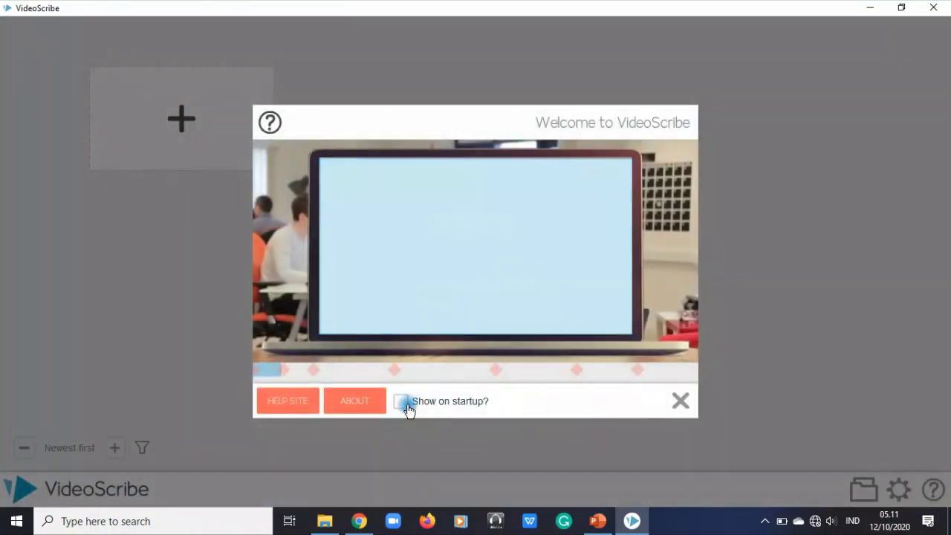
click(405, 404)
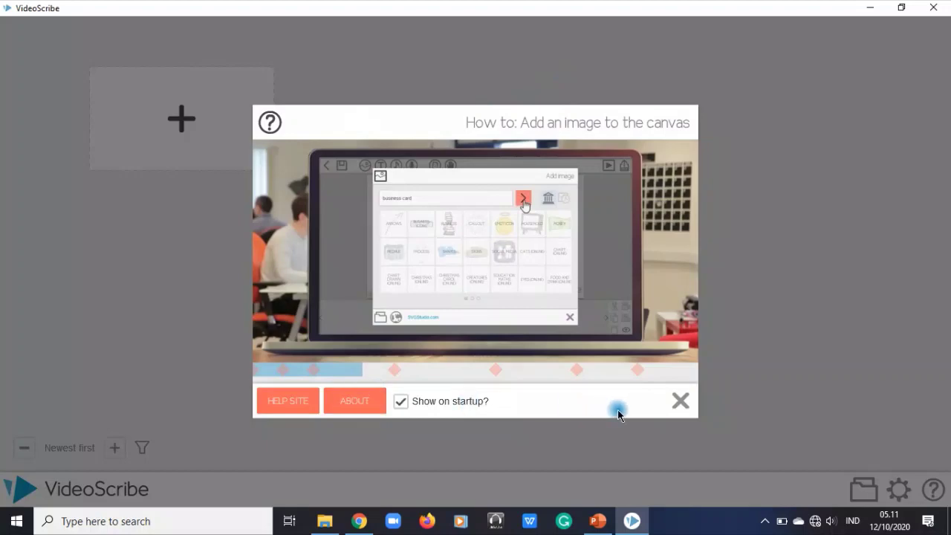
click(678, 401)
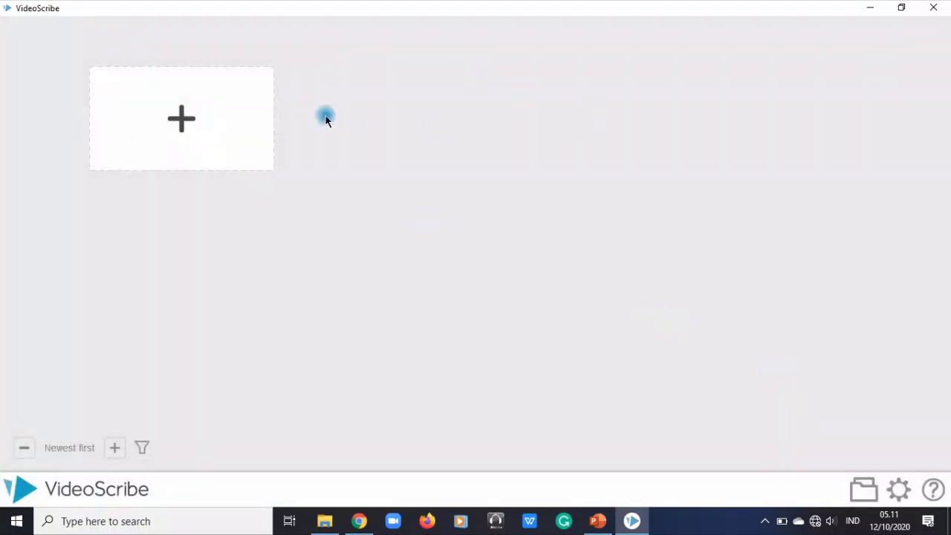
click(186, 118)
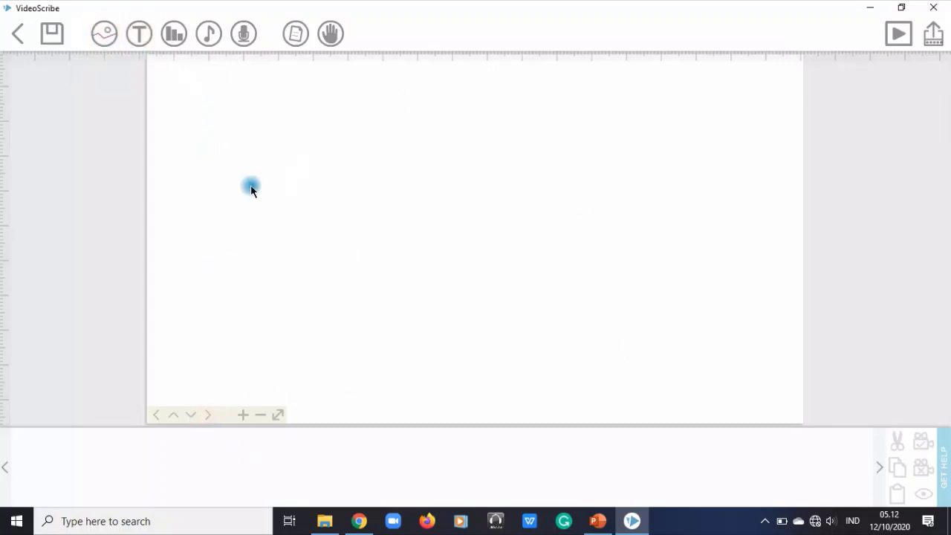
click(106, 34)
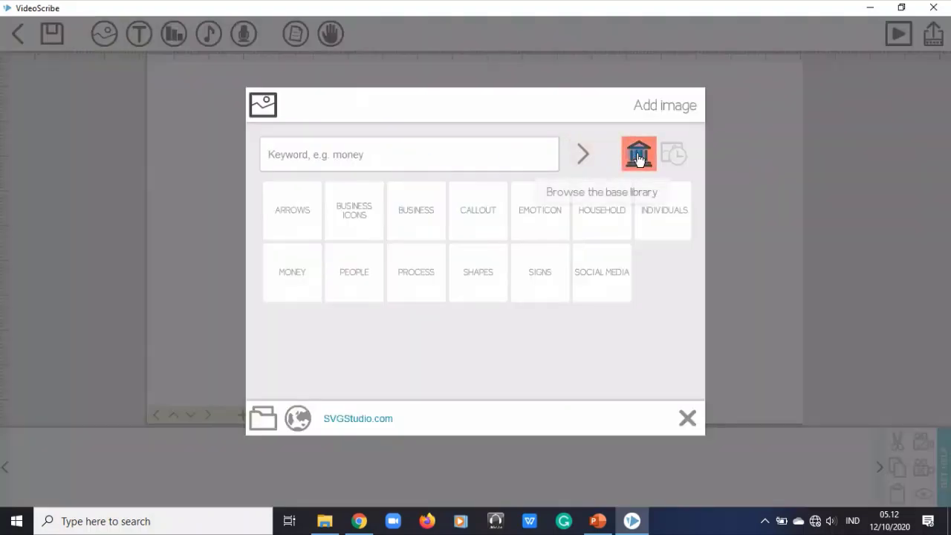
click(263, 420)
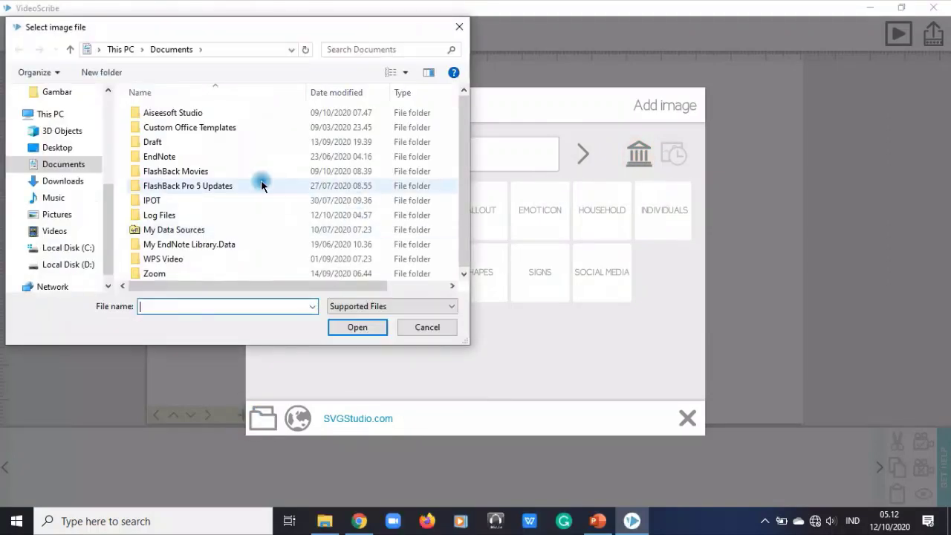
click(66, 214)
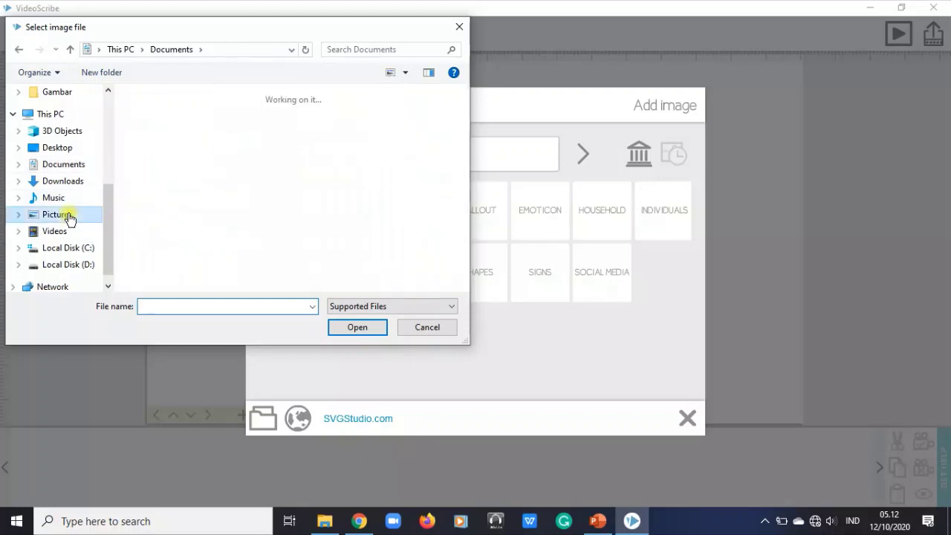
click(247, 273)
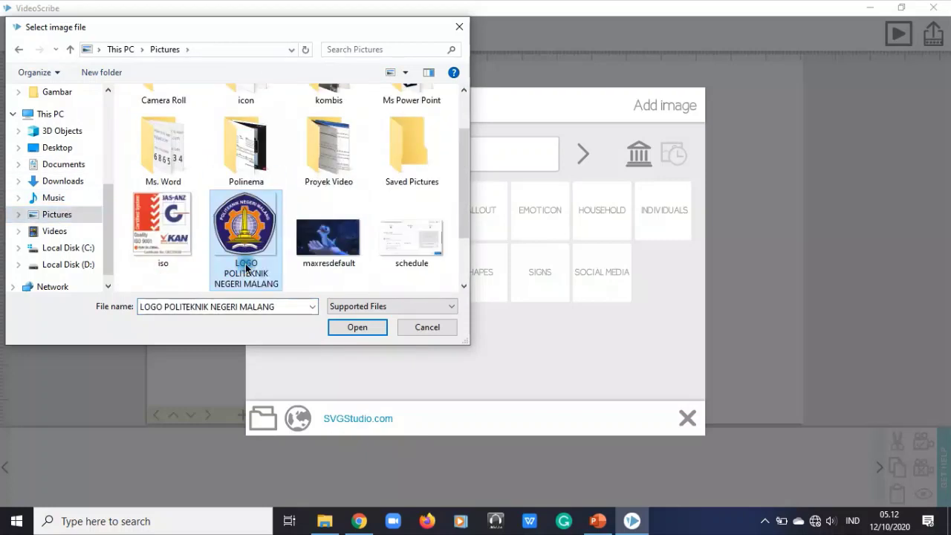
click(358, 327)
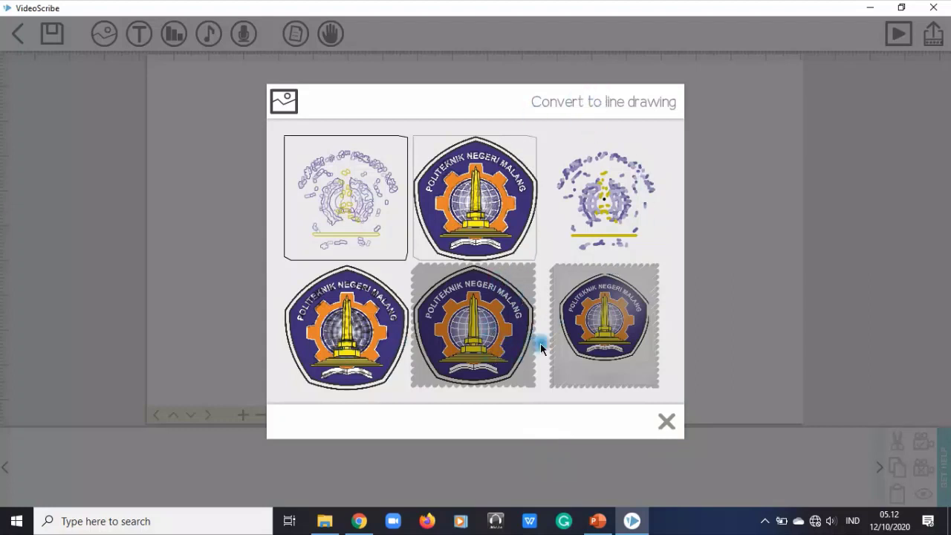
click(665, 422)
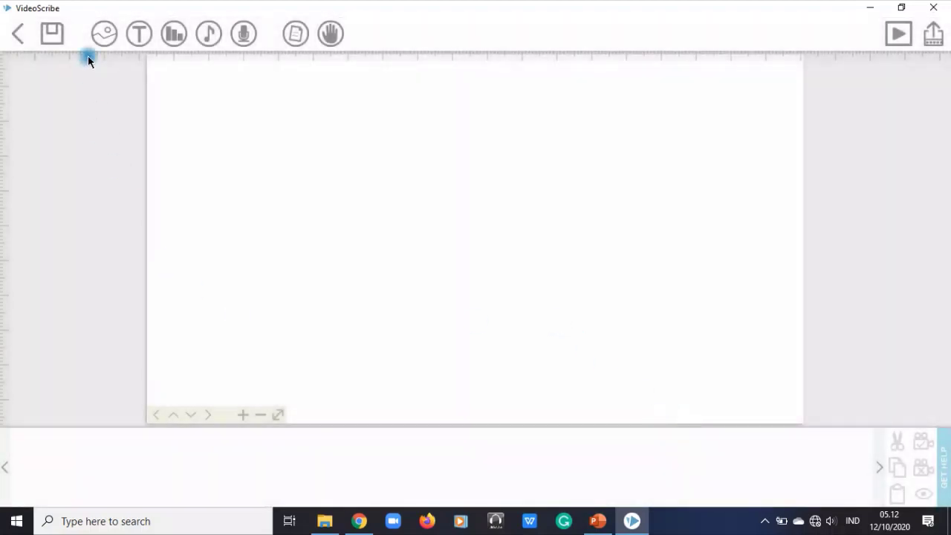
- Add LOGO POLITEKNIK NEGERI MALANG from the Pictures folder to the canvas, using the full-colour line drawing version with the thin frame
click(147, 64)
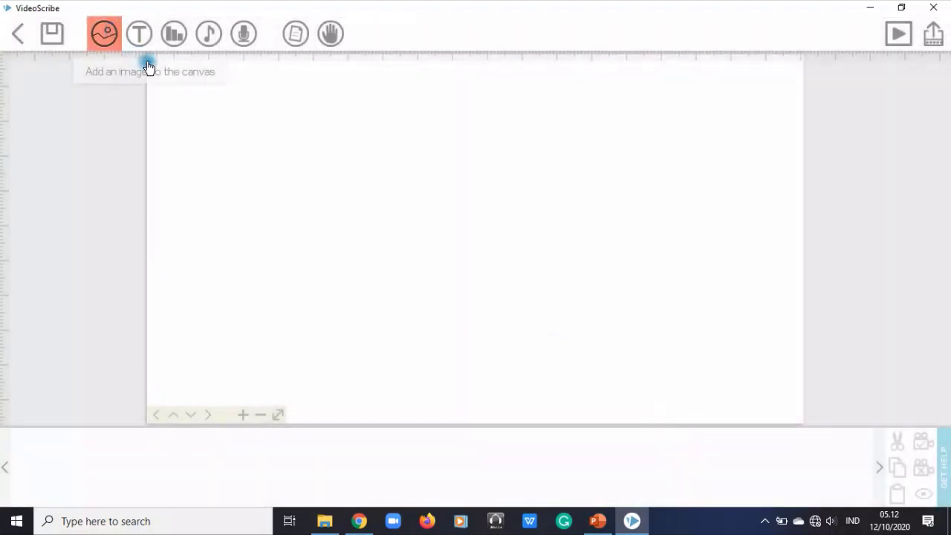
click(108, 9)
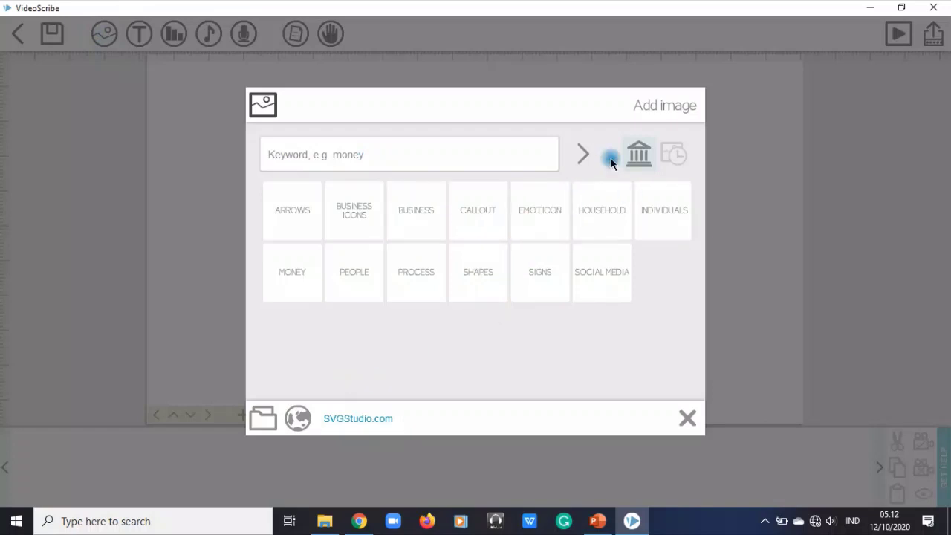
click(638, 158)
click(668, 105)
click(299, 102)
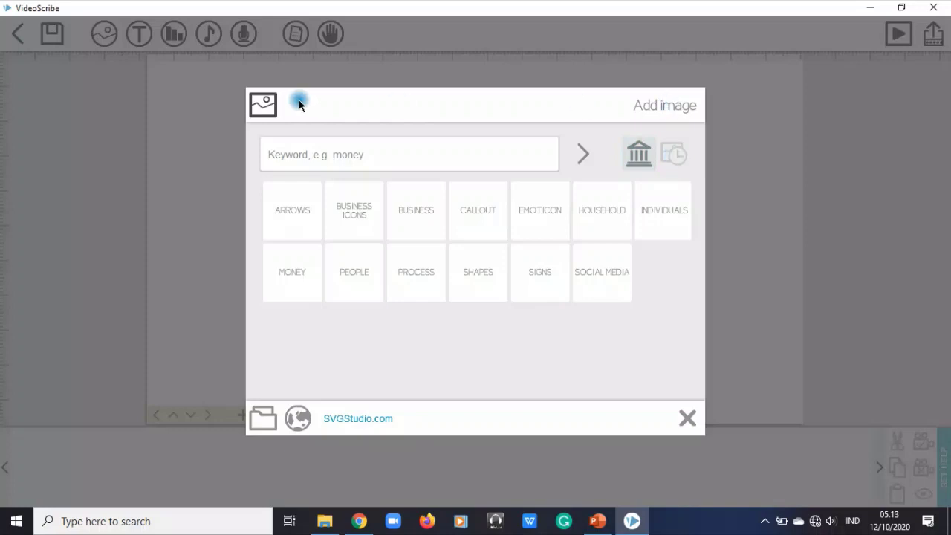
click(258, 421)
click(261, 290)
double_click(261, 291)
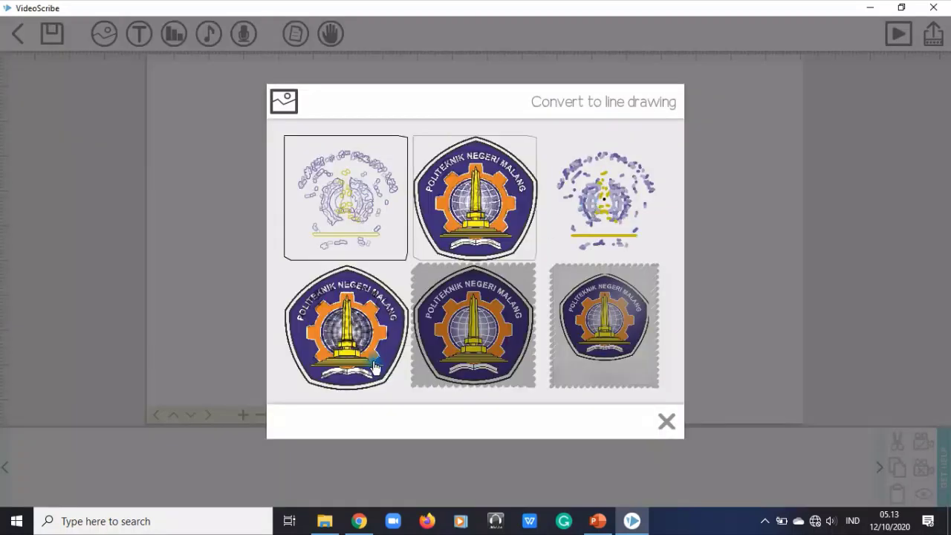
click(450, 193)
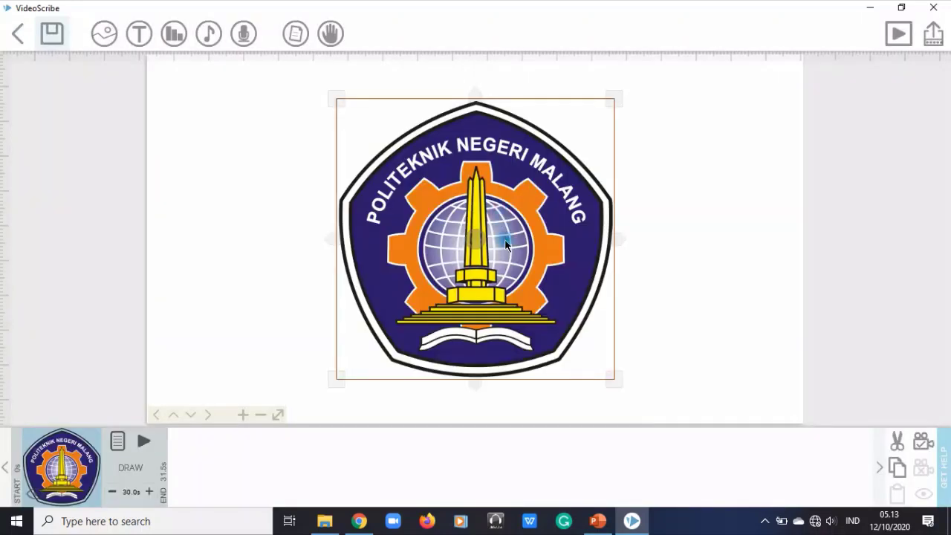
- Shrink the logo to about a quarter of its size, then preview its draw animation and stop playback
drag(612, 380, 498, 280)
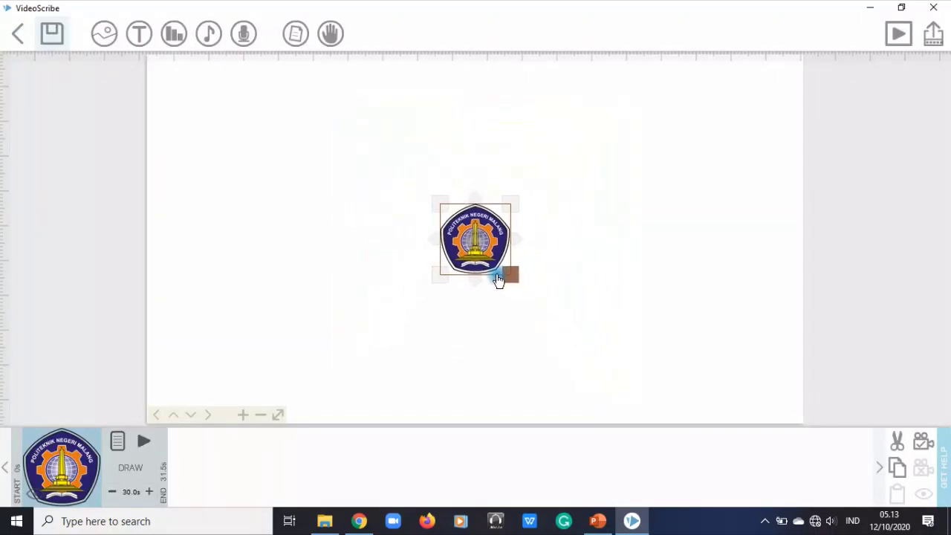
click(641, 239)
click(484, 223)
click(143, 441)
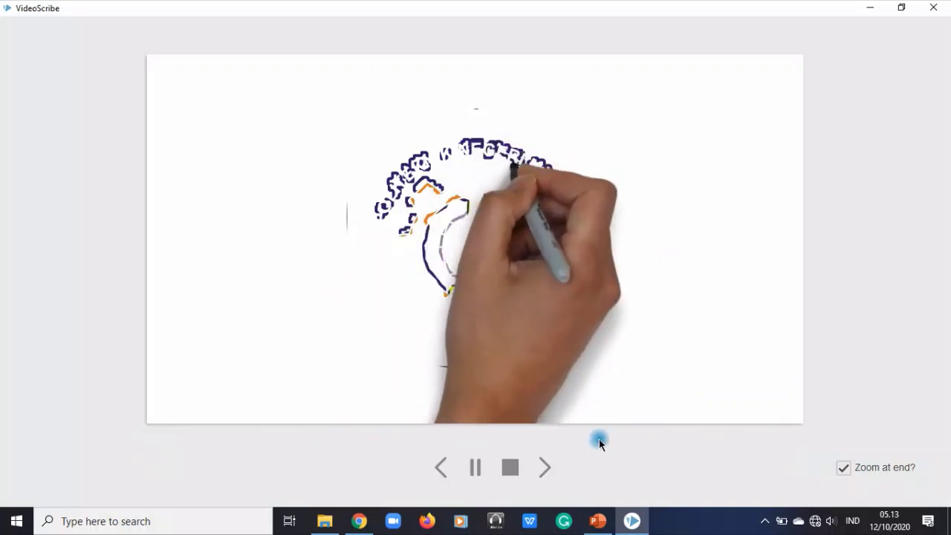
click(506, 468)
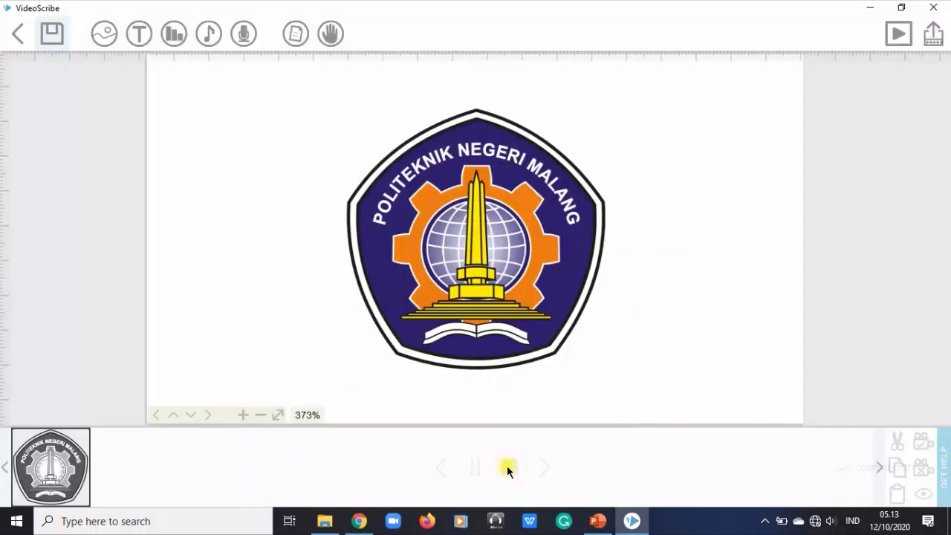
- Open the logo's image properties, check the Move In option, return to Draw and set the brush to Zip
click(52, 464)
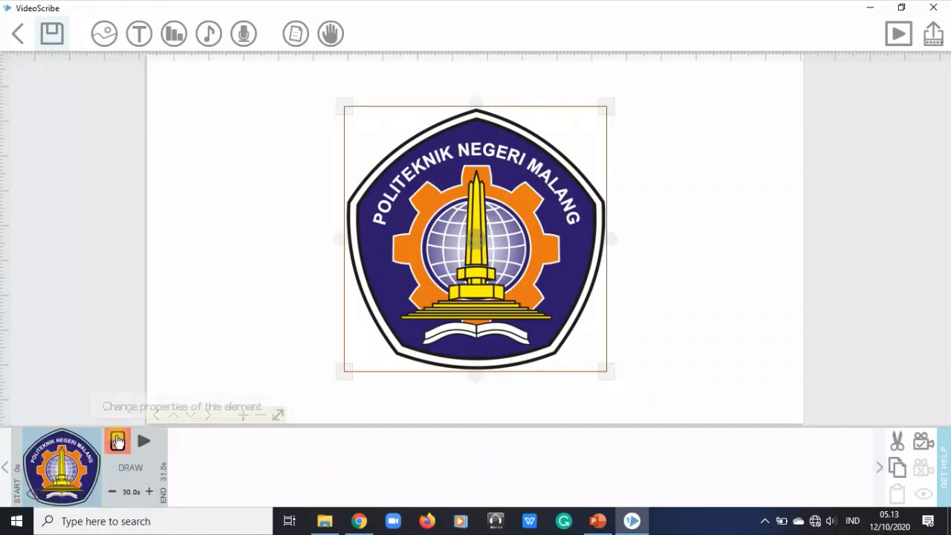
click(117, 441)
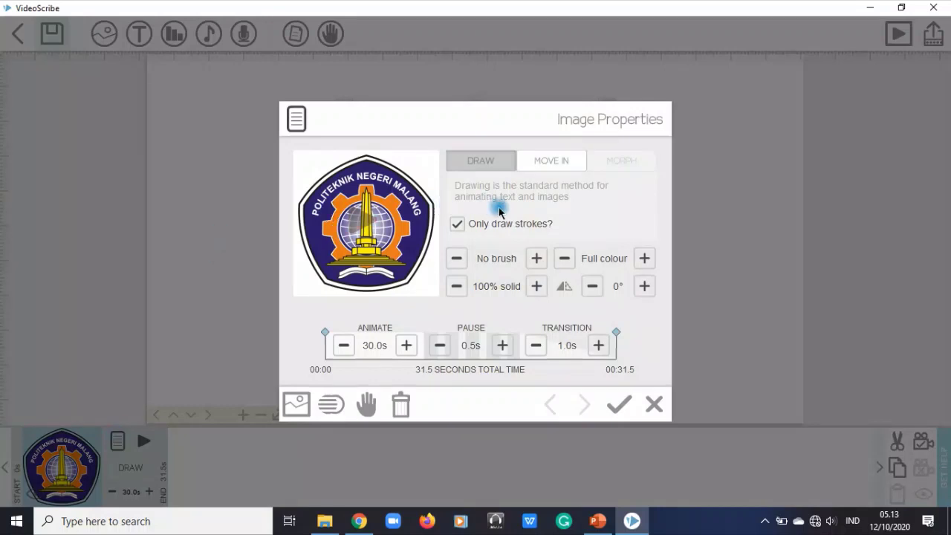
click(563, 161)
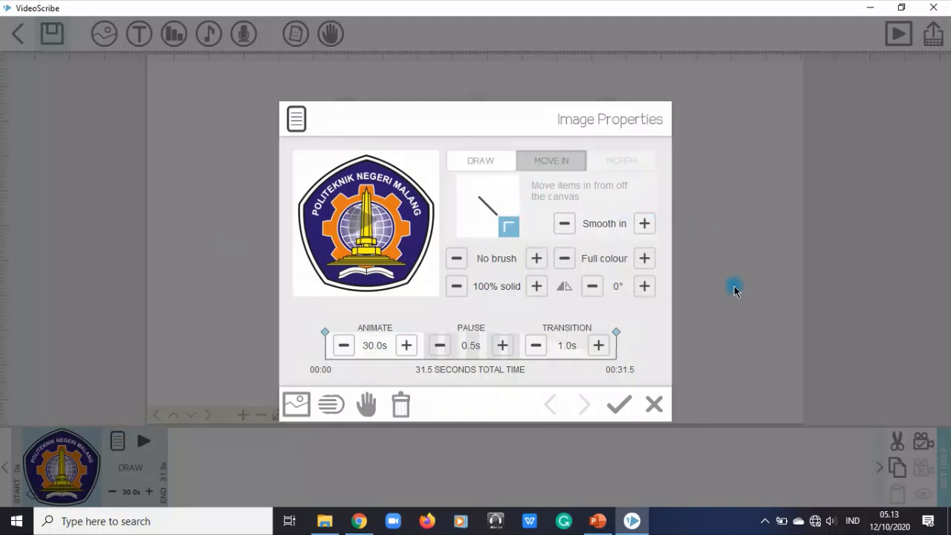
click(493, 157)
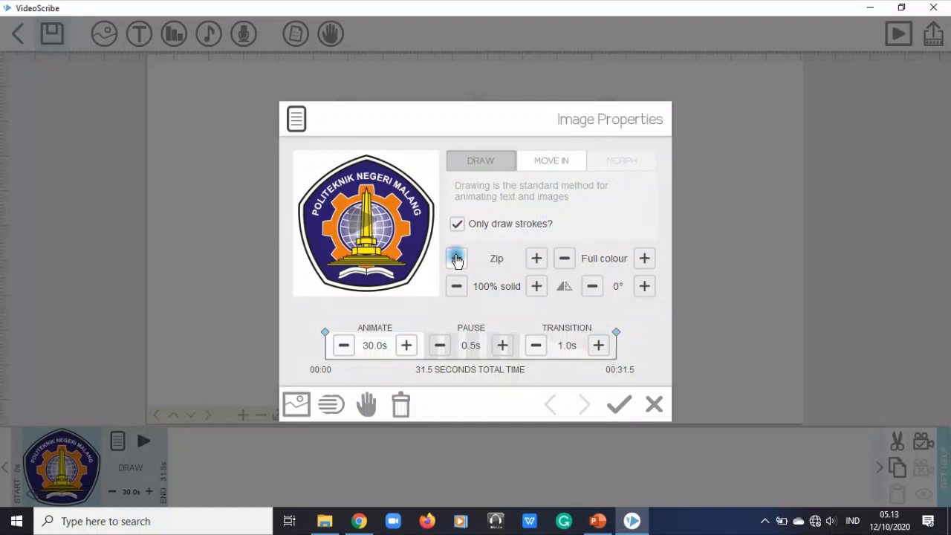
- Examine the available hands and the filter options for the logo, leaving the filters at their defaults
click(366, 405)
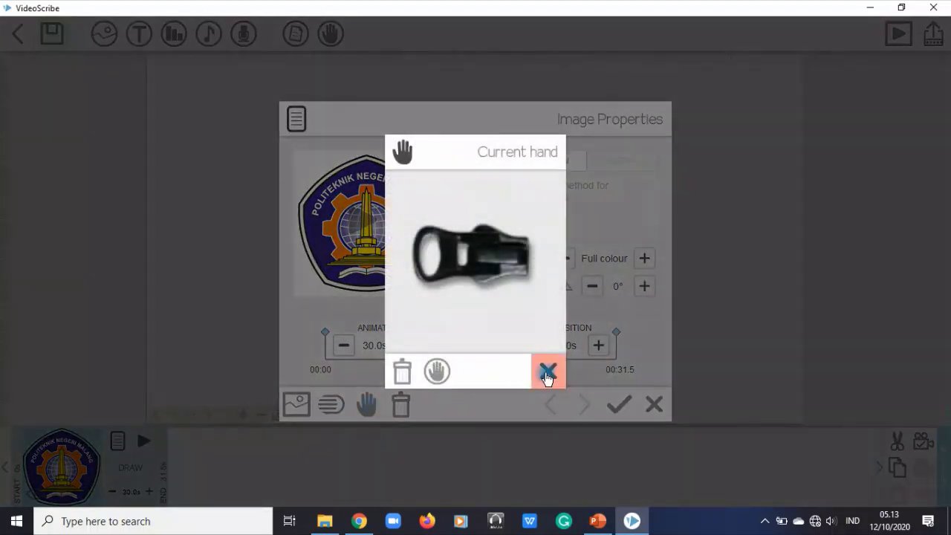
click(437, 372)
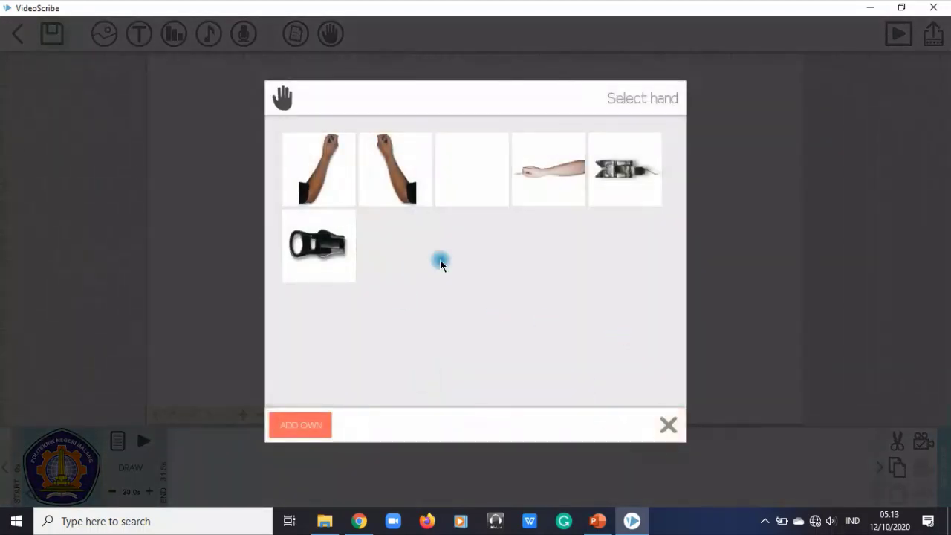
click(665, 428)
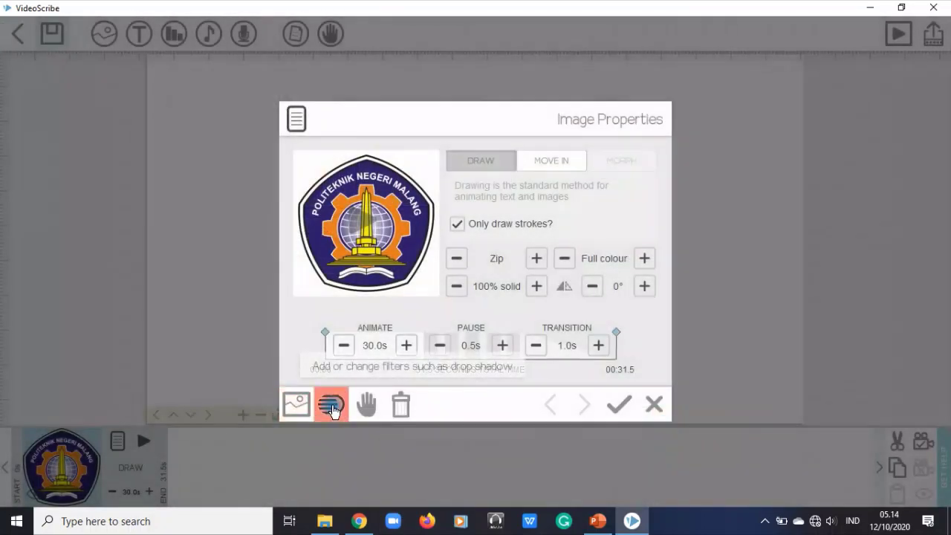
click(332, 408)
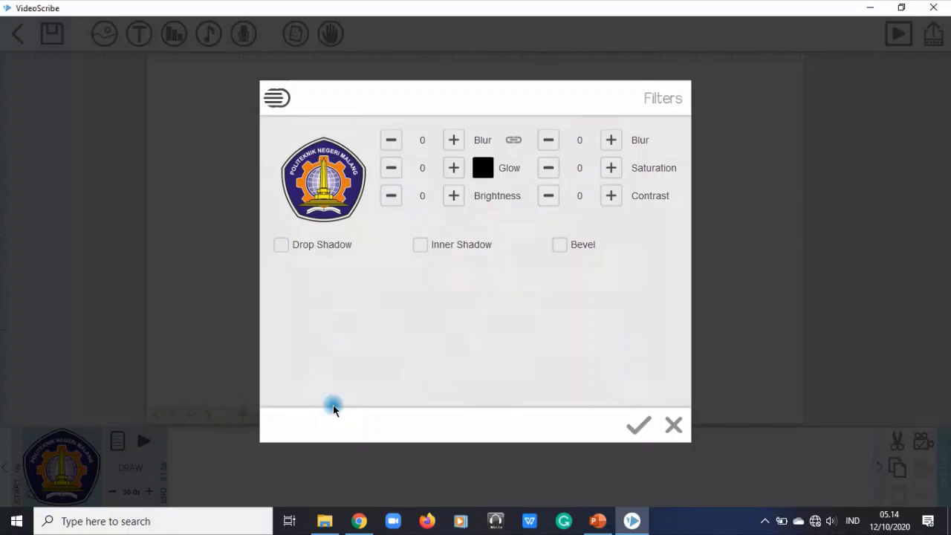
click(641, 427)
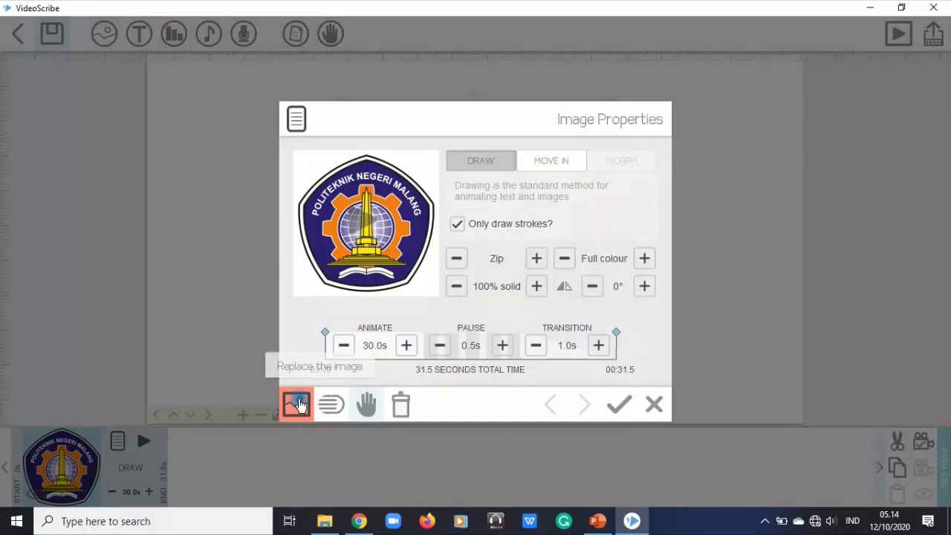
- Change the logo's animation to Move In, apply the image properties and preview the element
click(572, 160)
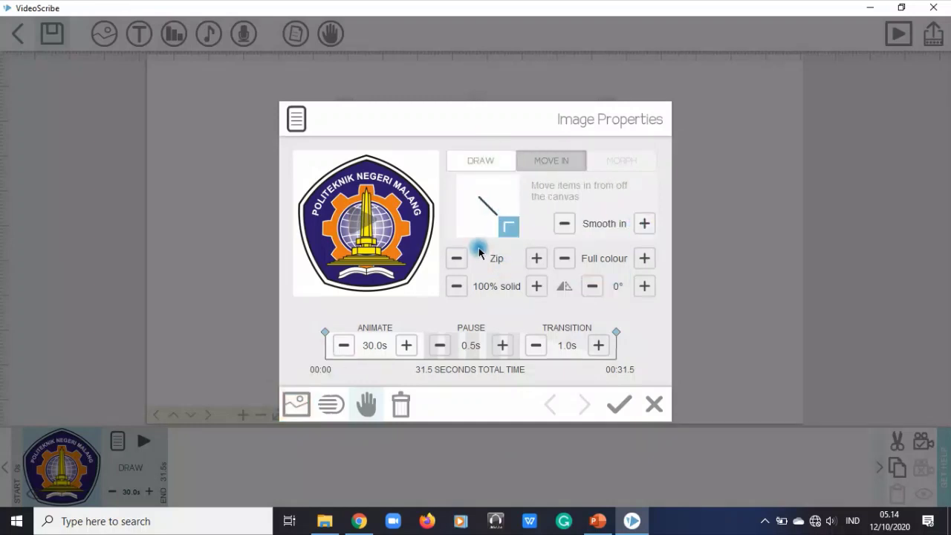
click(617, 403)
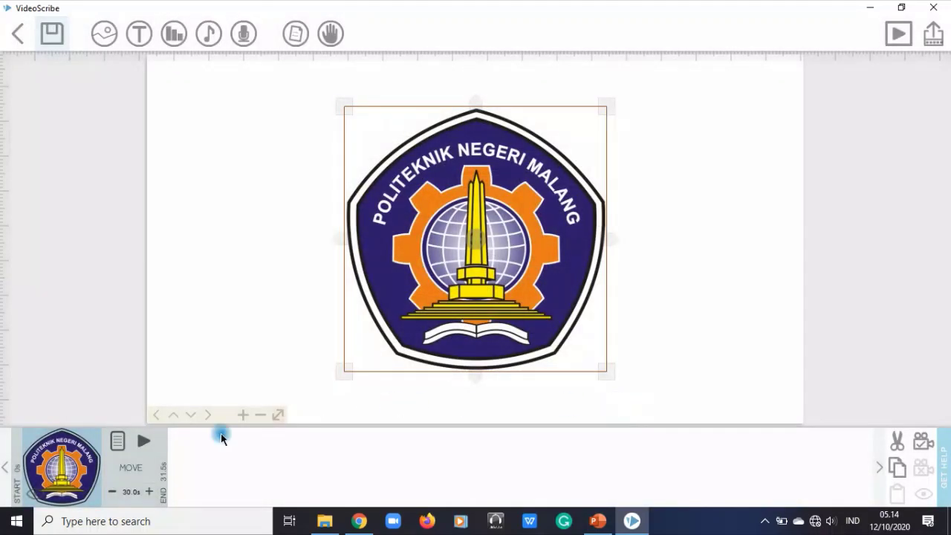
click(145, 441)
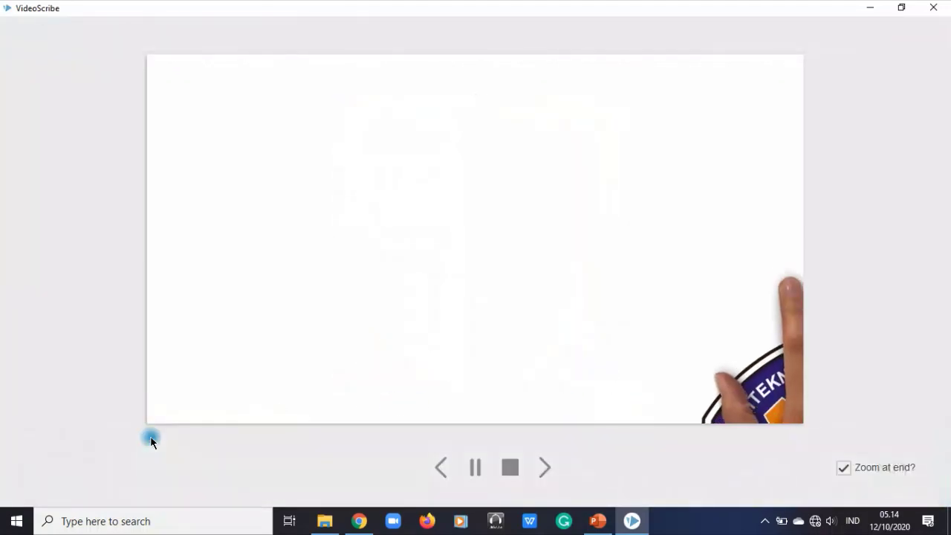
- Stop the preview, set the logo's animation time to 3 seconds and apply the image properties
click(510, 467)
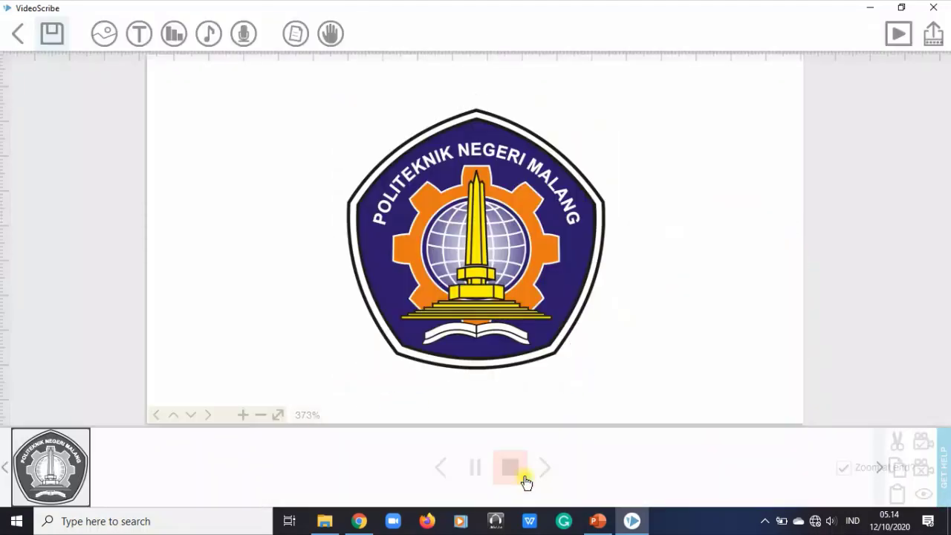
click(75, 465)
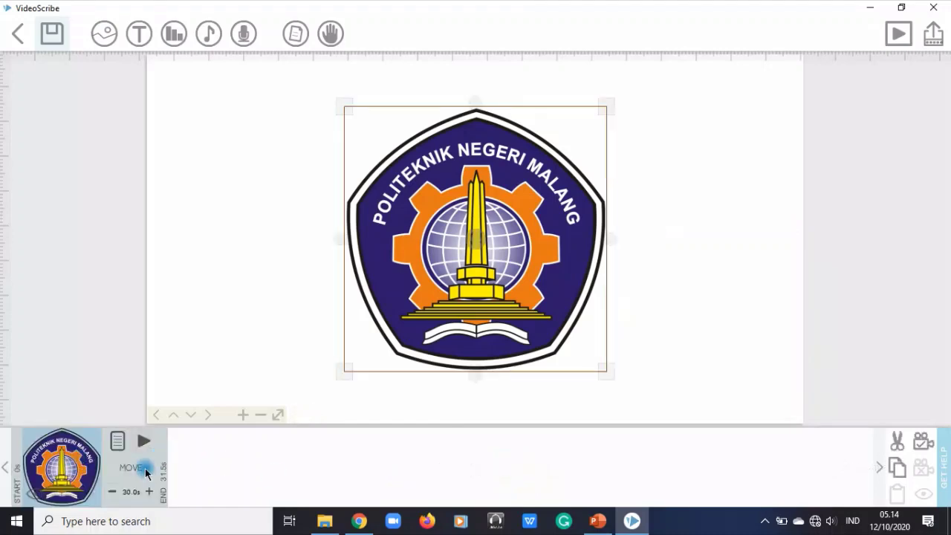
click(114, 493)
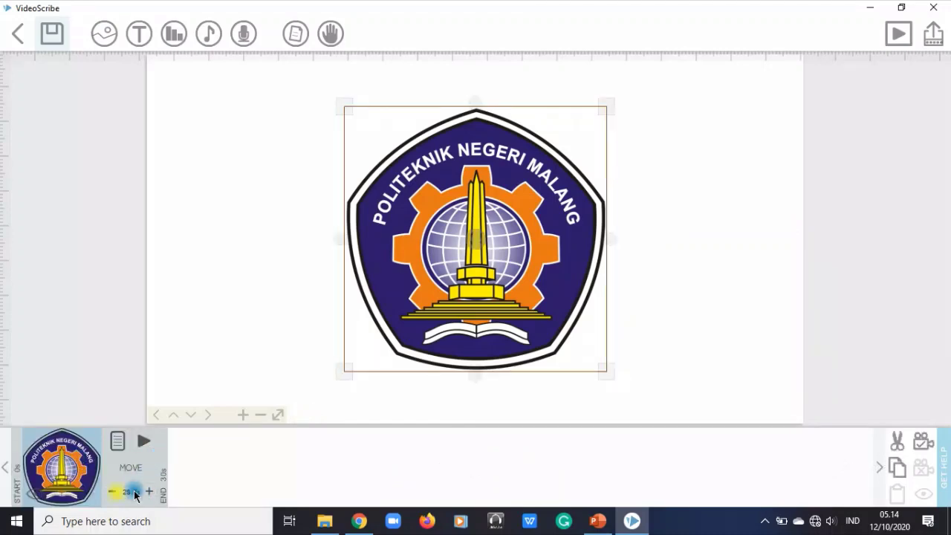
click(118, 443)
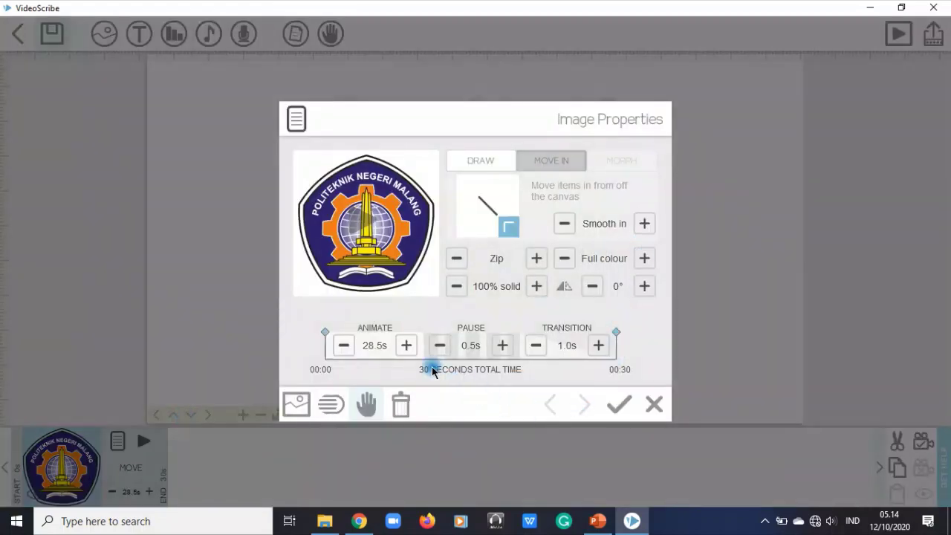
click(373, 346)
click(467, 271)
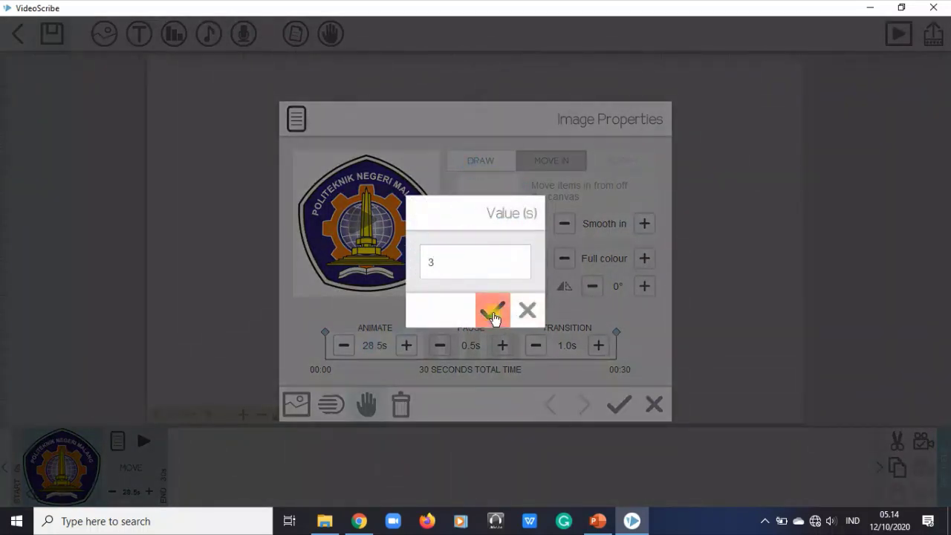
click(493, 310)
click(619, 404)
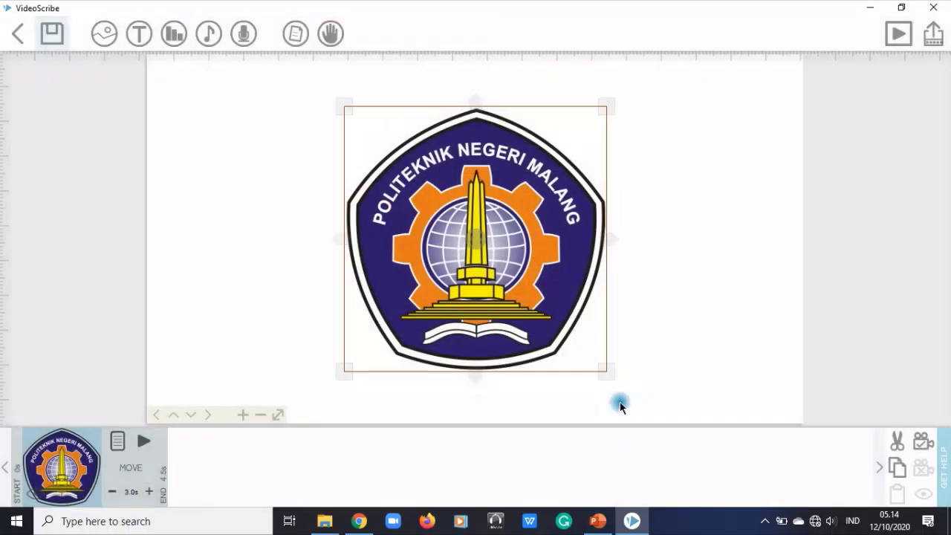
- Preview the logo's Move In animation twice, with the end zoom enabled, and stop playback
click(144, 441)
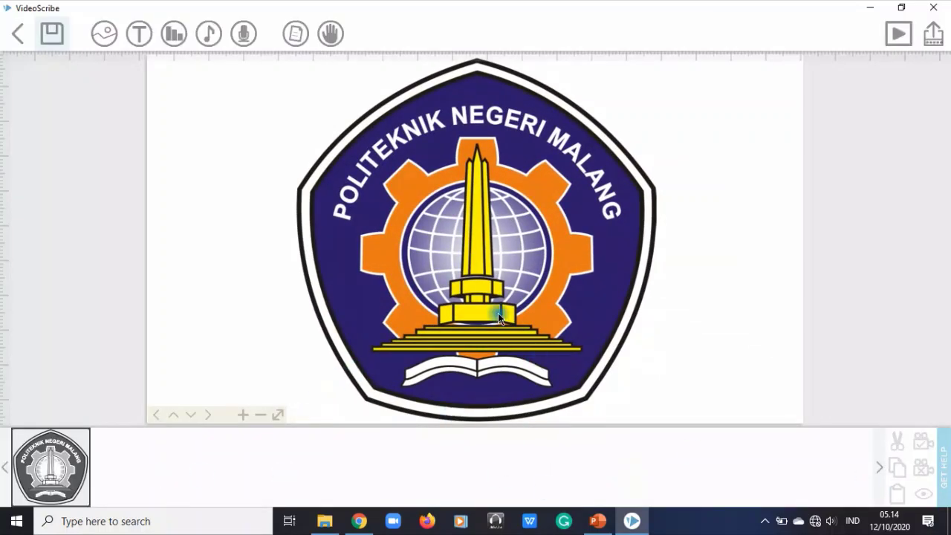
scroll(498, 313, down, 8)
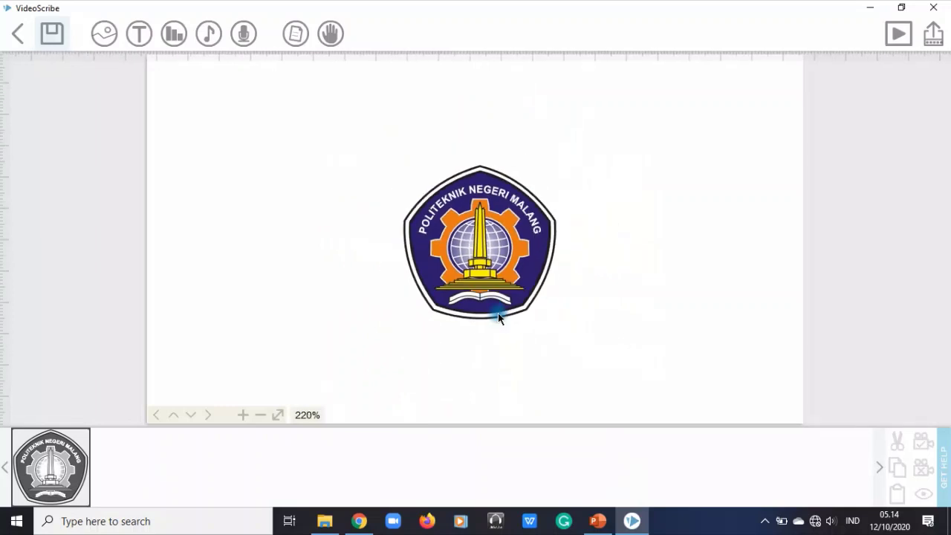
scroll(498, 313, down, 3)
scroll(498, 313, down, 1)
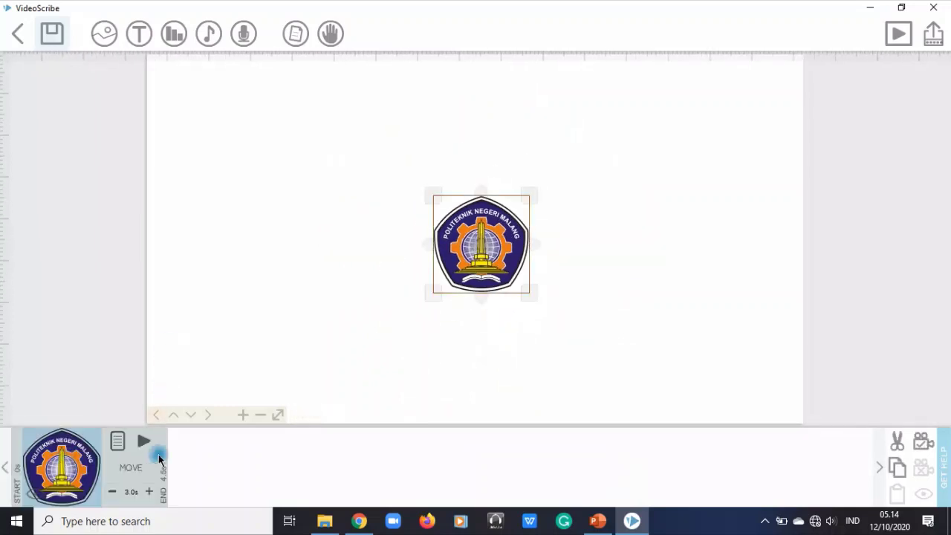
click(143, 441)
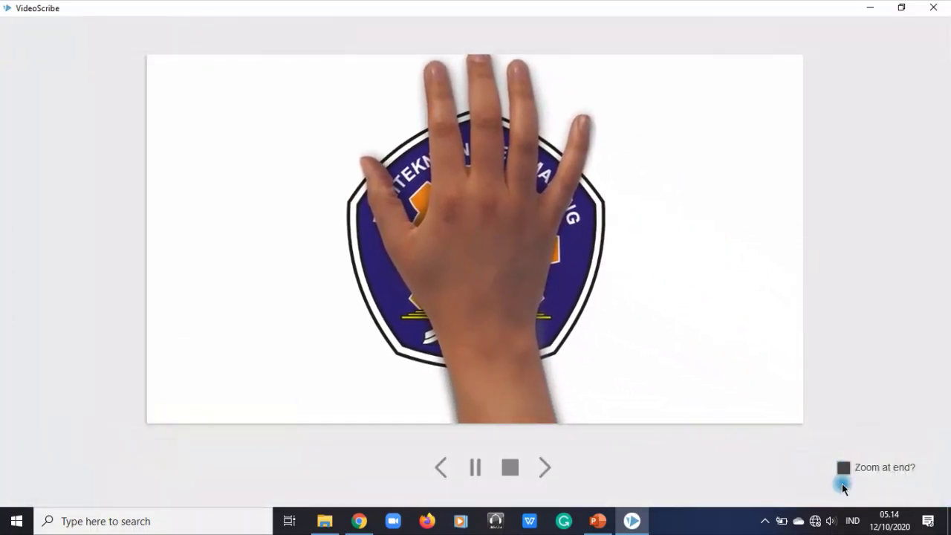
click(511, 468)
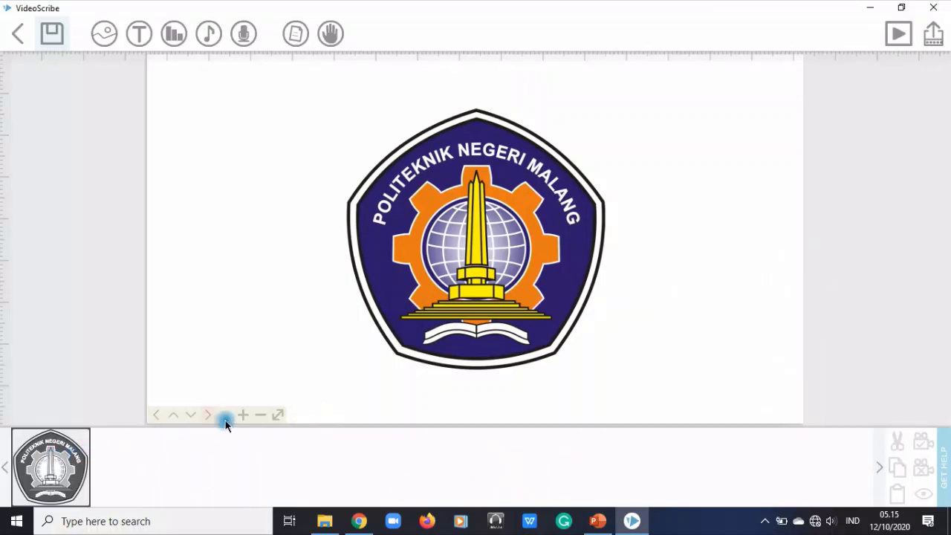
- Zoom the canvas in and back out until the logo takes up only a small area at its centre
click(244, 415)
click(244, 414)
click(245, 415)
click(262, 415)
click(263, 416)
click(264, 416)
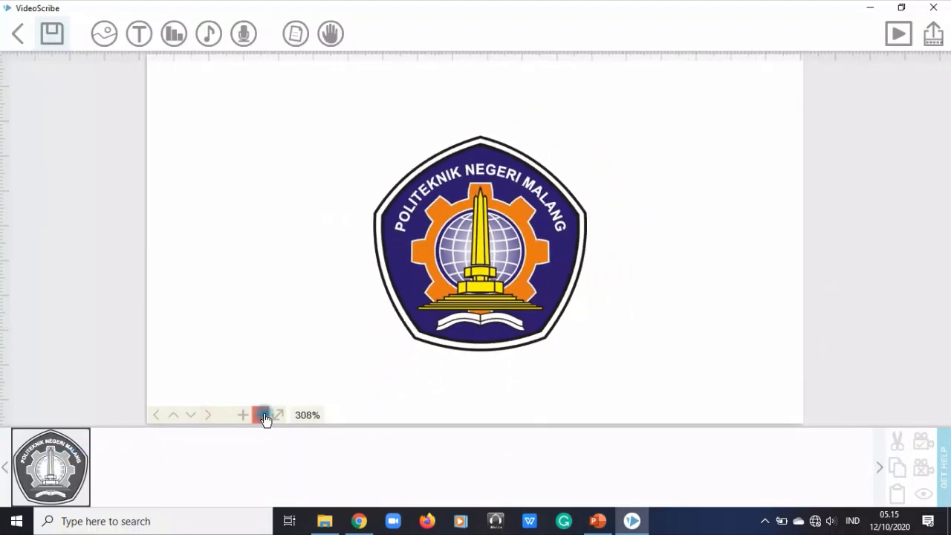
click(263, 417)
click(264, 416)
click(264, 416)
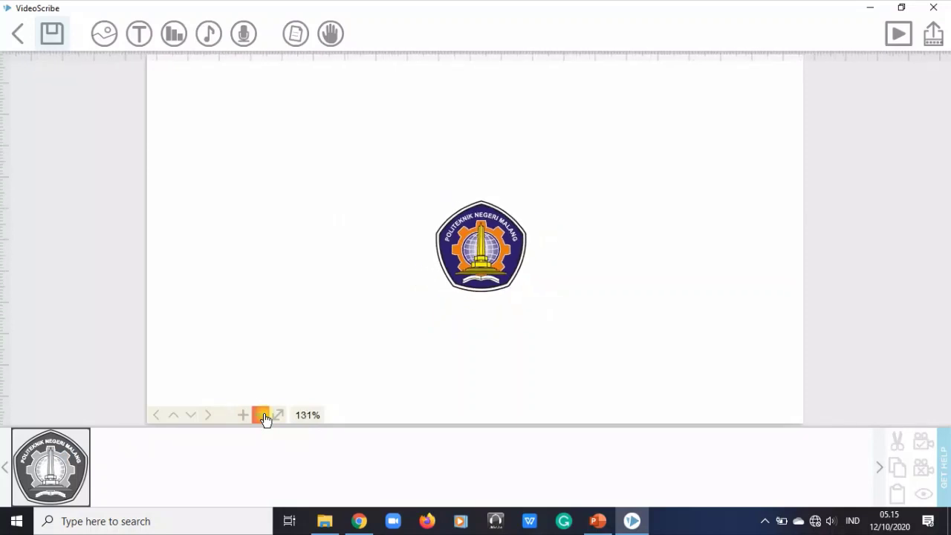
click(264, 416)
- Review the logo's image properties and filter options, keep them as they are and deselect the logo
click(31, 464)
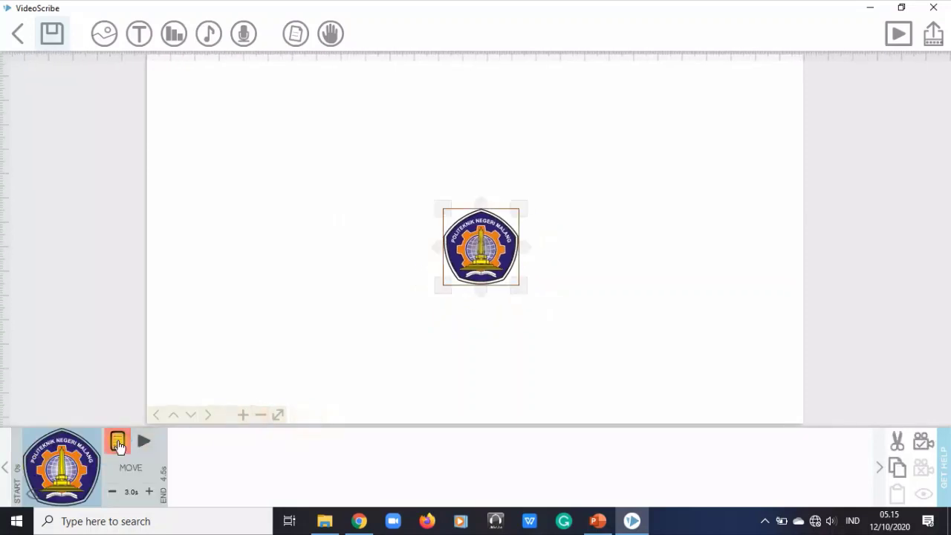
click(118, 442)
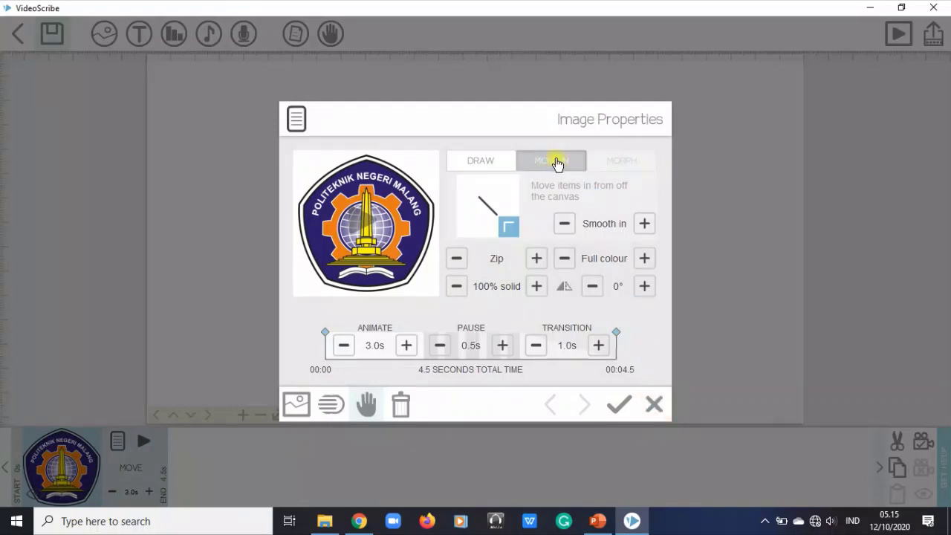
click(324, 407)
click(633, 426)
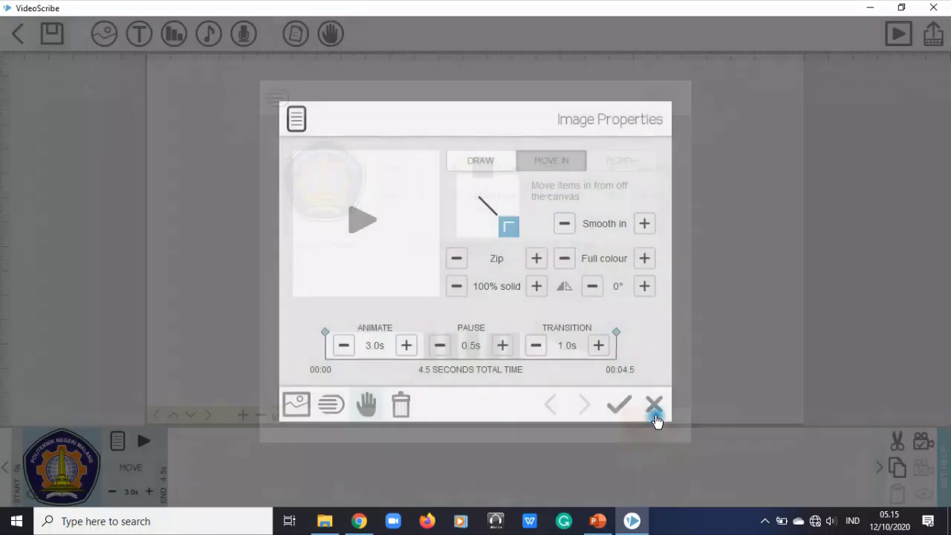
click(624, 403)
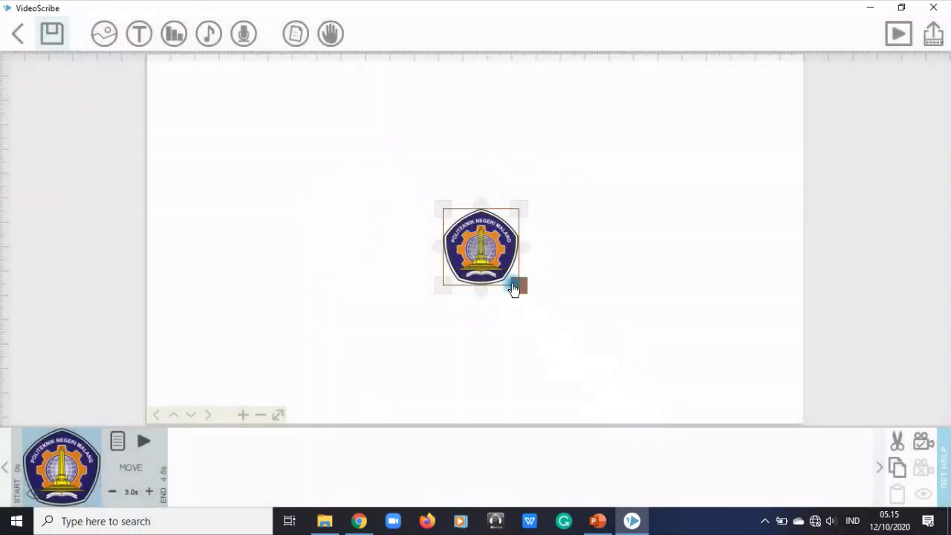
click(582, 248)
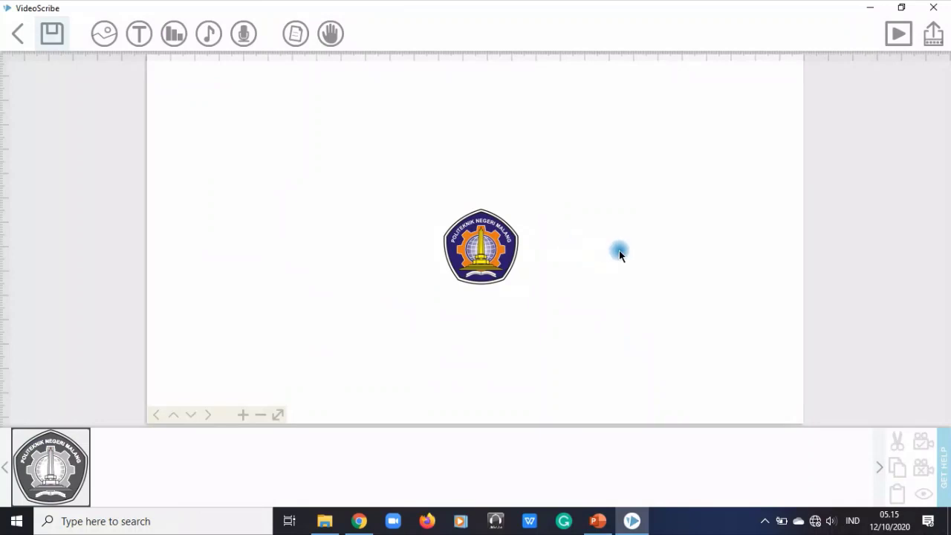
- Start a new text element reading "Jurusan Akuntansi" with "Politeknik Negeri Malang" on the second line
click(139, 34)
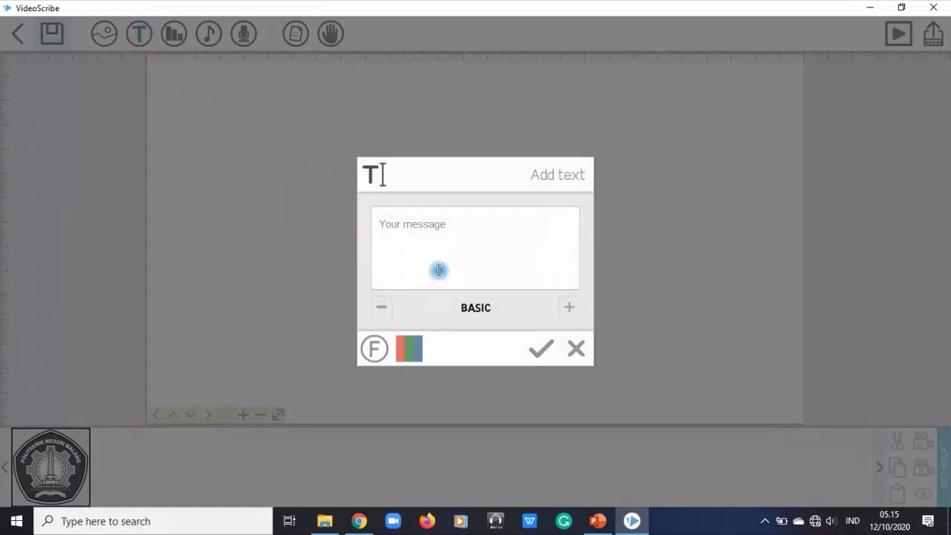
text(Jurusan Akuntansi)
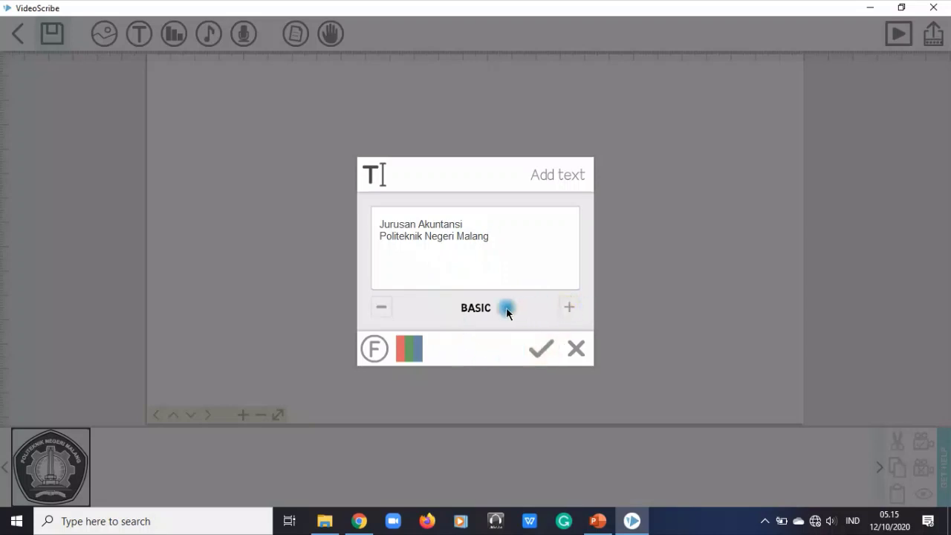
click(383, 306)
- Browse the available fonts and import Perpetua Titling MT with basic characters for the text
click(375, 355)
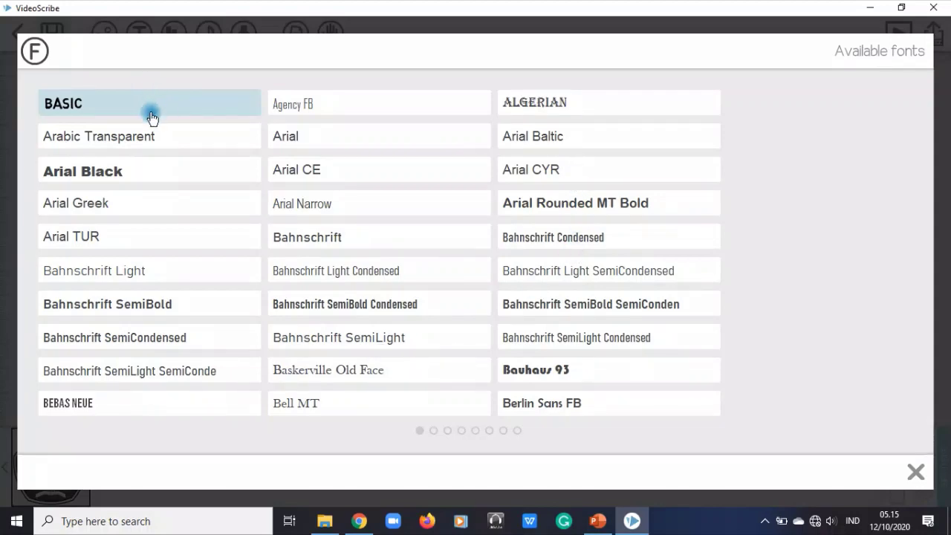
scroll(482, 223, down, 3)
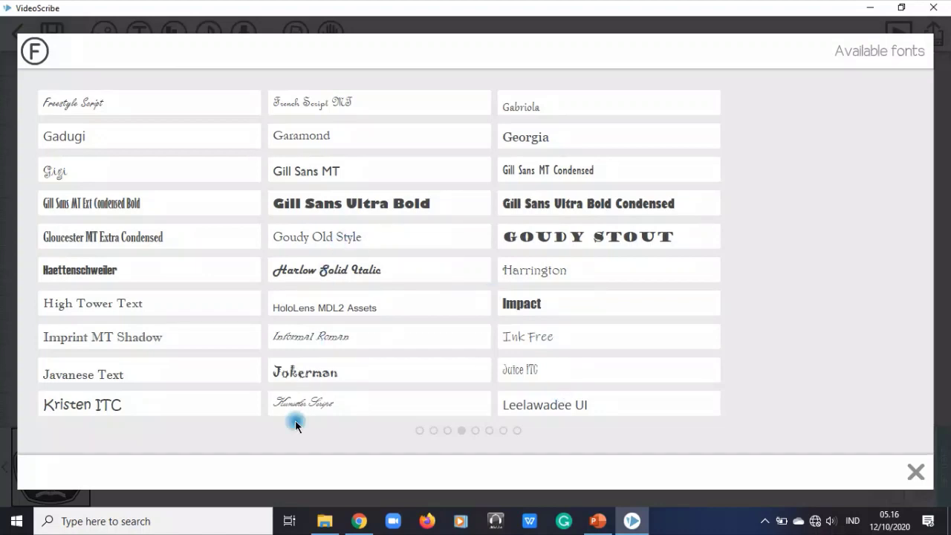
click(488, 431)
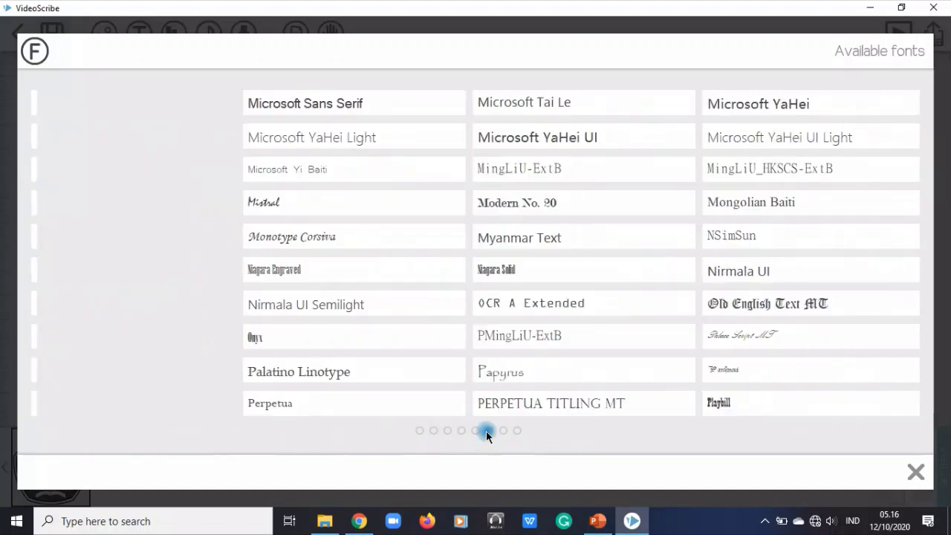
click(503, 431)
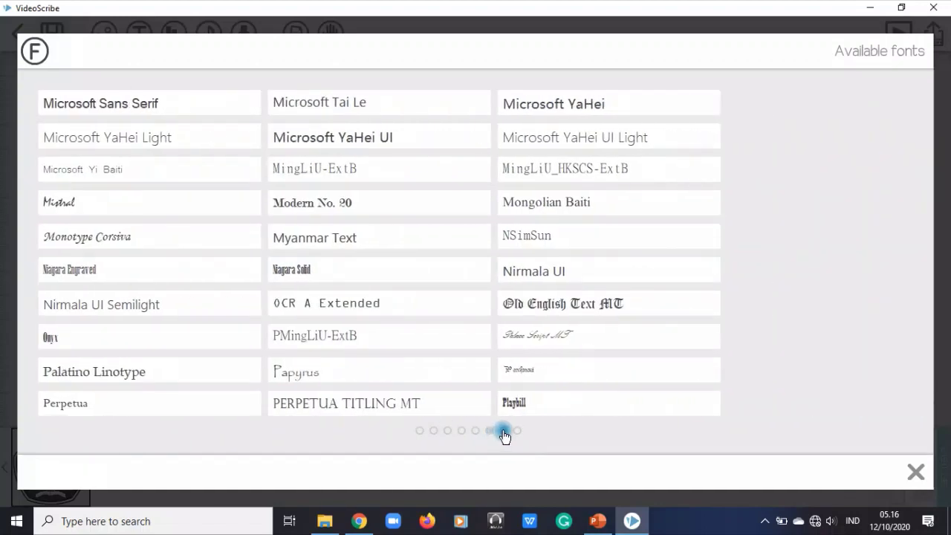
click(359, 402)
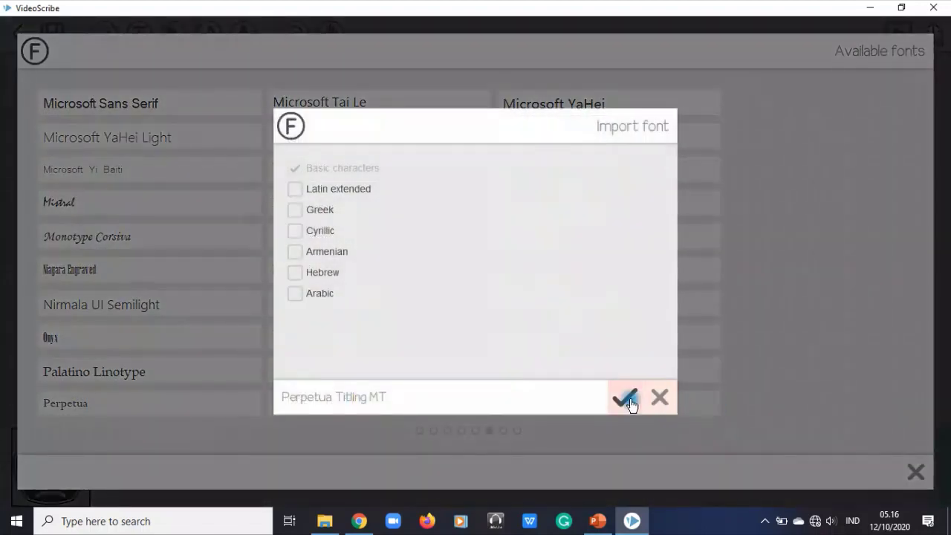
click(627, 399)
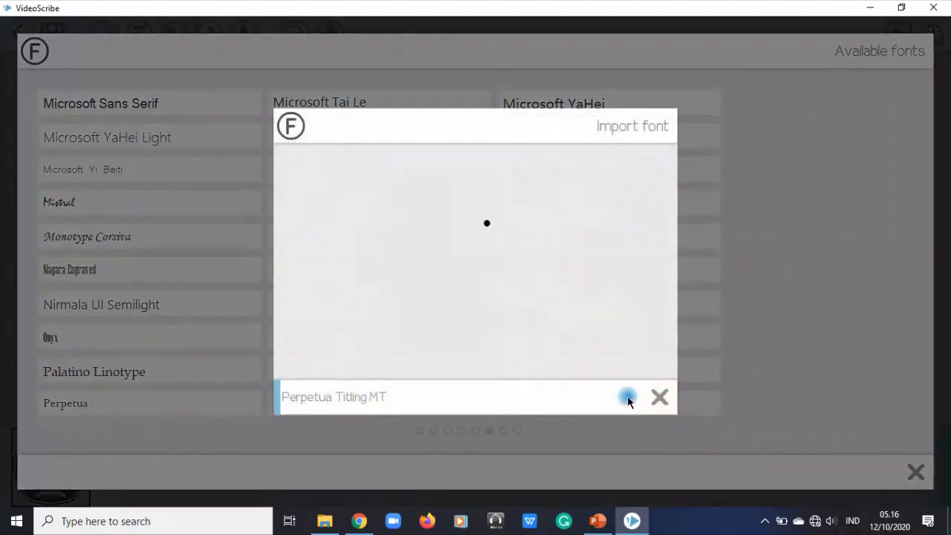
click(646, 431)
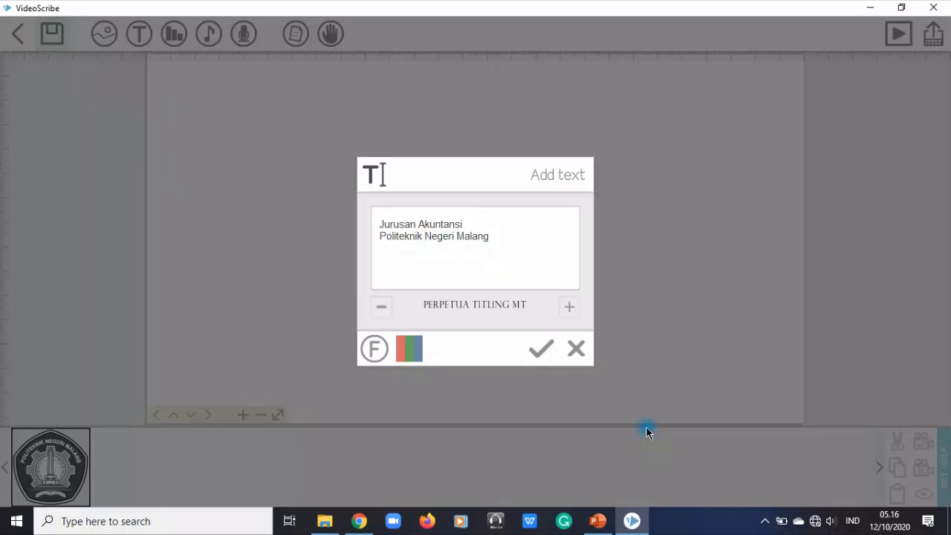
- Colour the text dark indigo blue and add it to the canvas
click(402, 357)
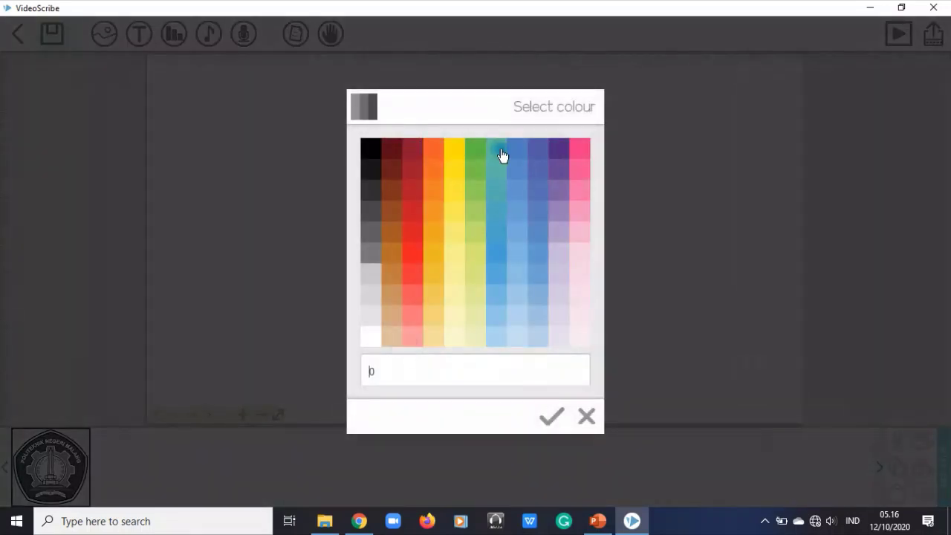
click(539, 153)
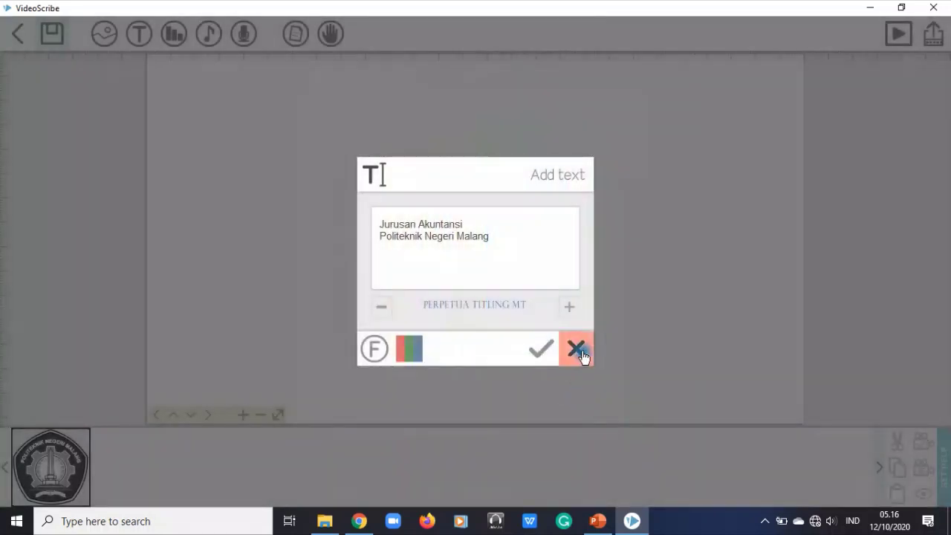
click(535, 349)
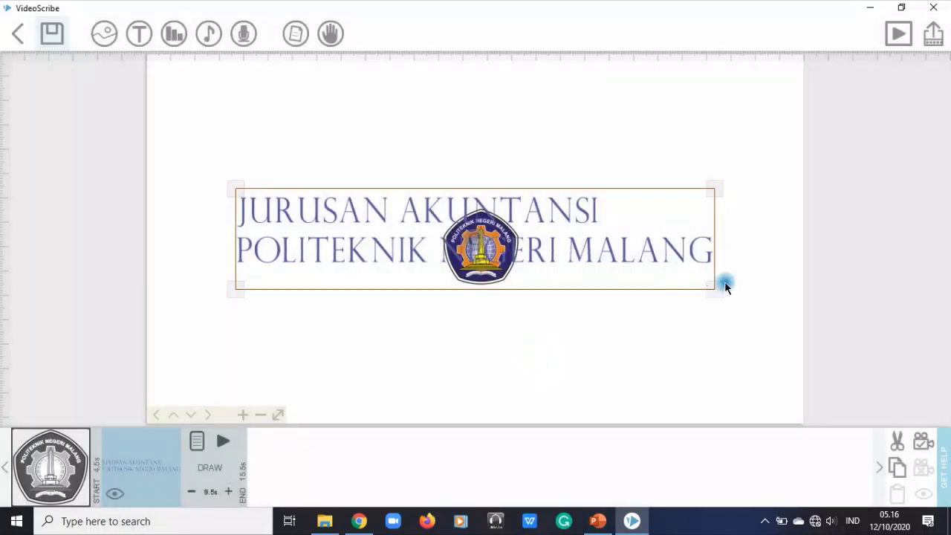
- Shrink the text to about 40% of its size, place it just left of the logo and deselect it
drag(726, 288, 578, 259)
drag(578, 213, 353, 249)
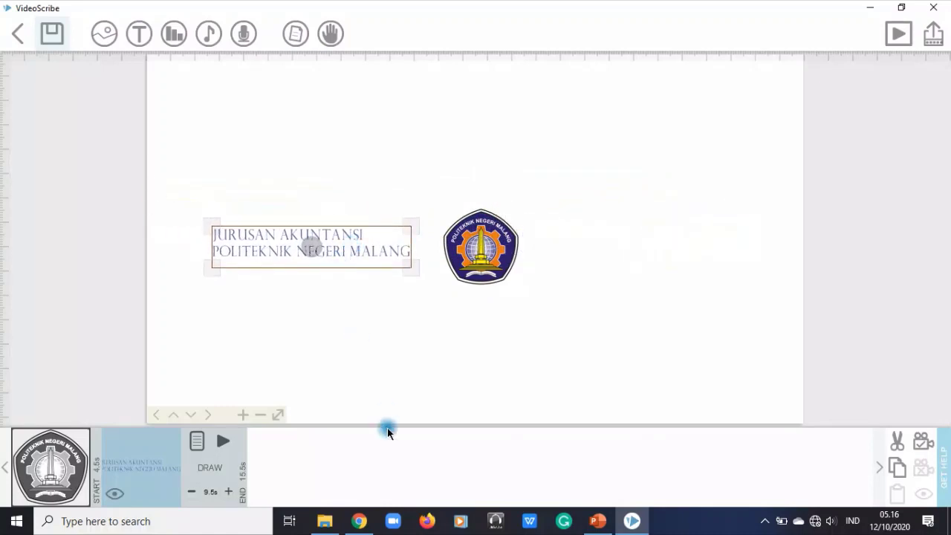
click(365, 389)
- Bring the "Jurusan Akuntansi" text element into view and review its drawing animation properties
click(55, 488)
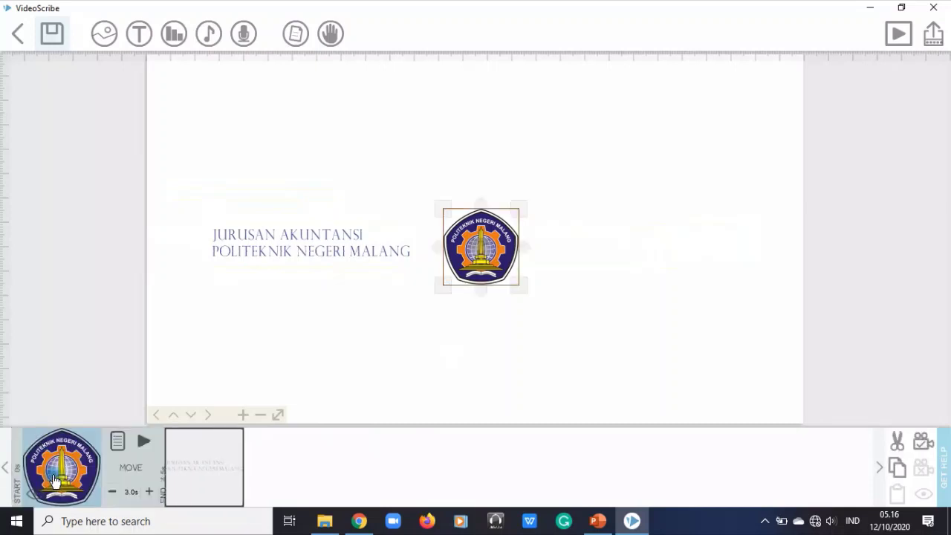
click(207, 480)
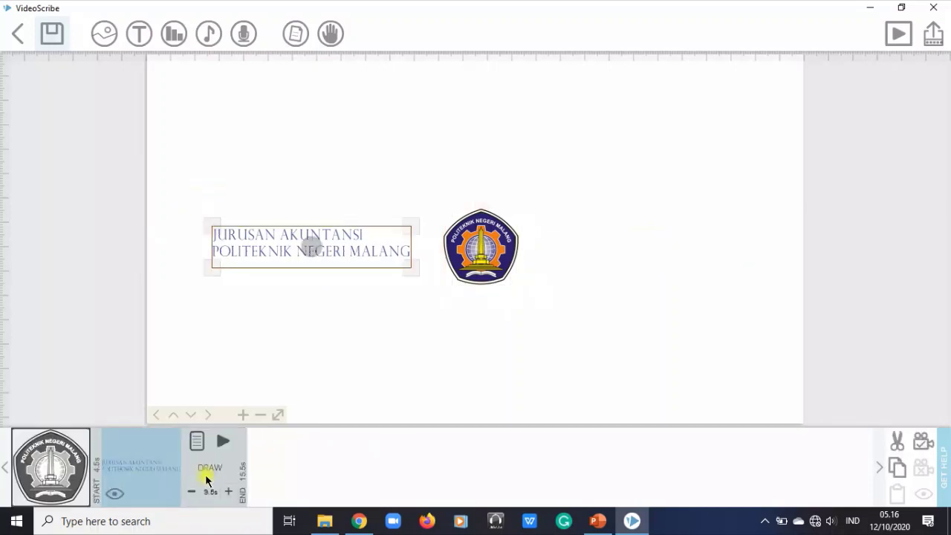
click(158, 468)
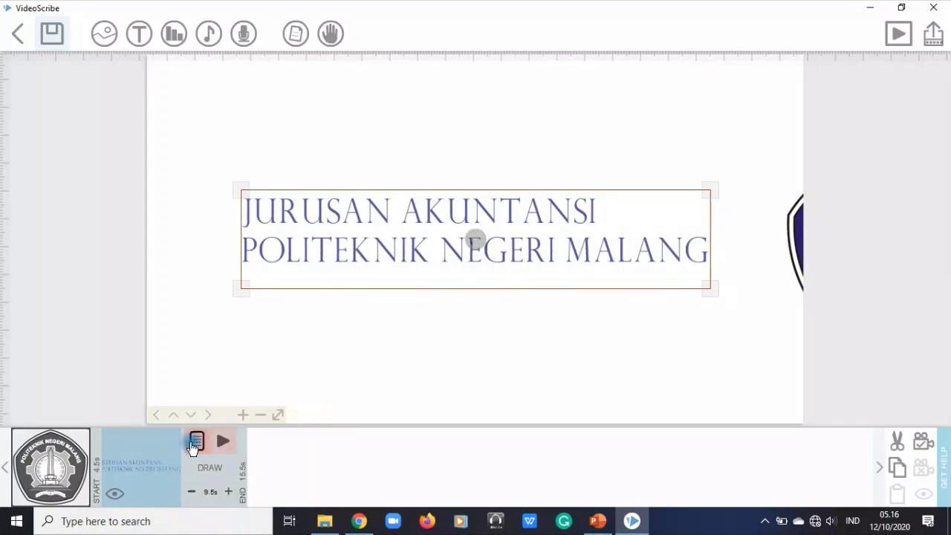
click(197, 442)
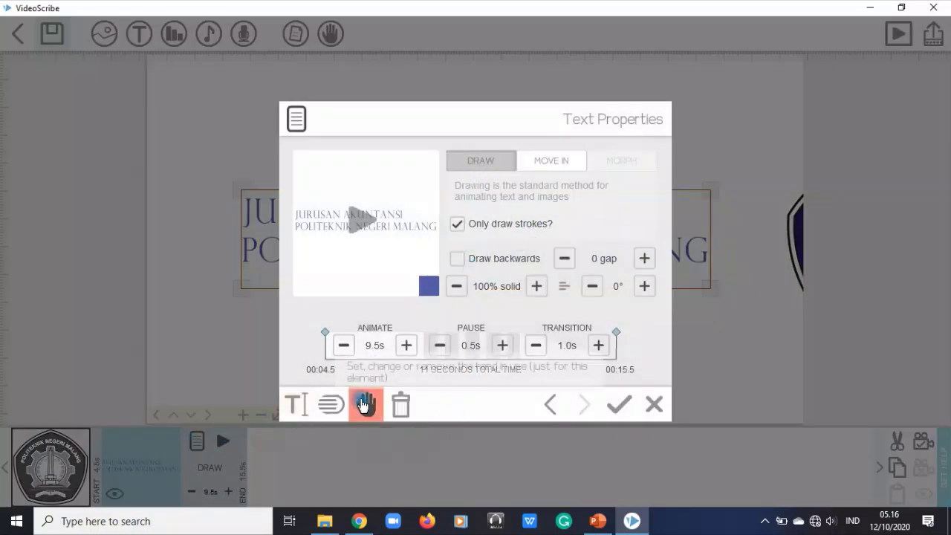
click(617, 405)
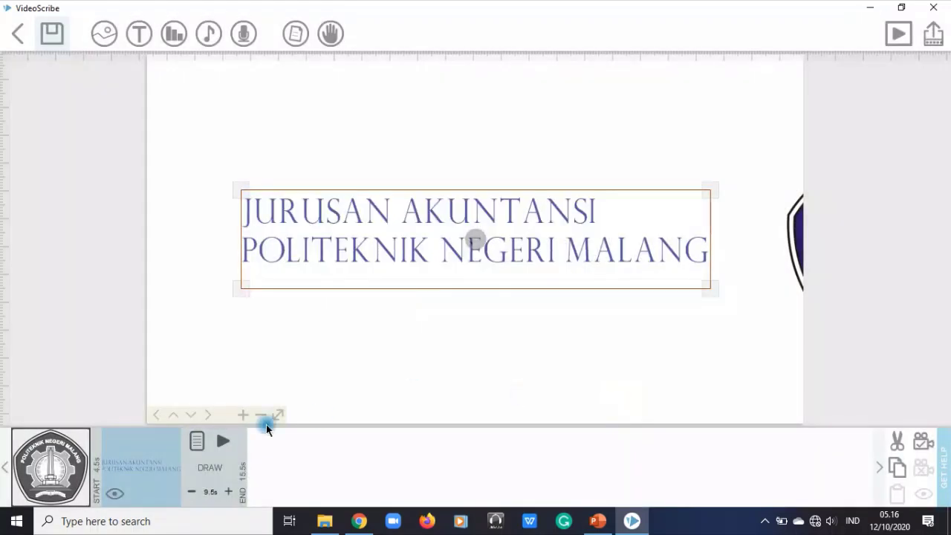
- Preview the text's drawing animation with zoom at end turned on, and stop the playback
click(224, 443)
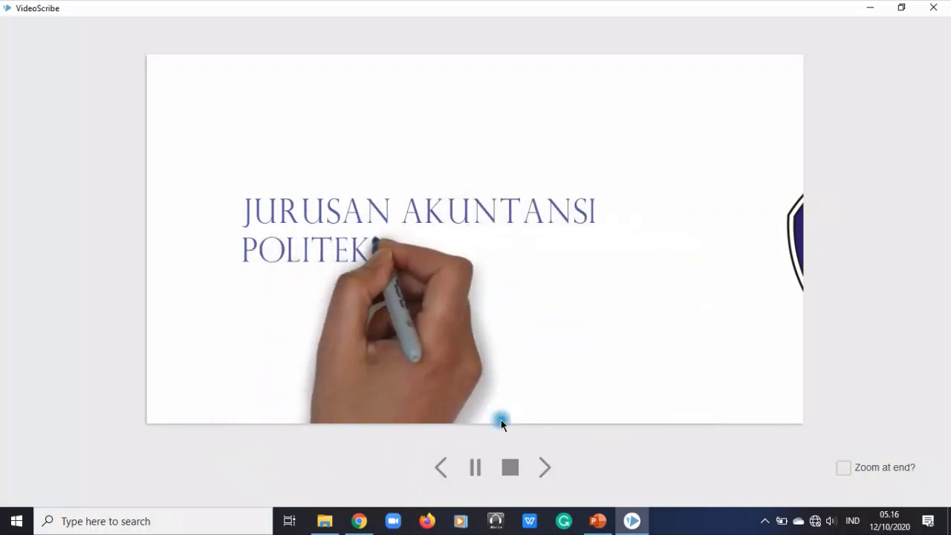
click(873, 476)
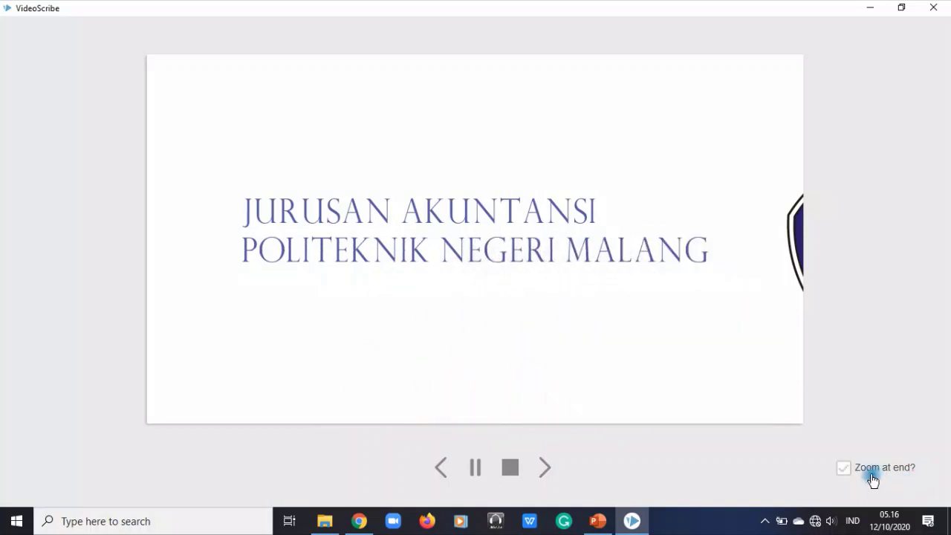
click(511, 467)
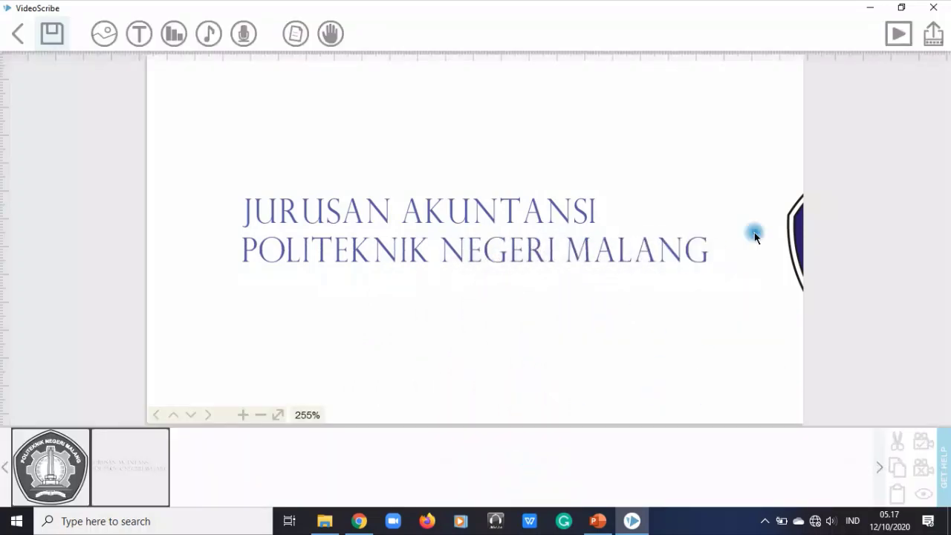
- Start a new pie chart labelled "Mahasiswa D4 Akuntansi"
drag(633, 271, 272, 260)
drag(580, 220, 354, 222)
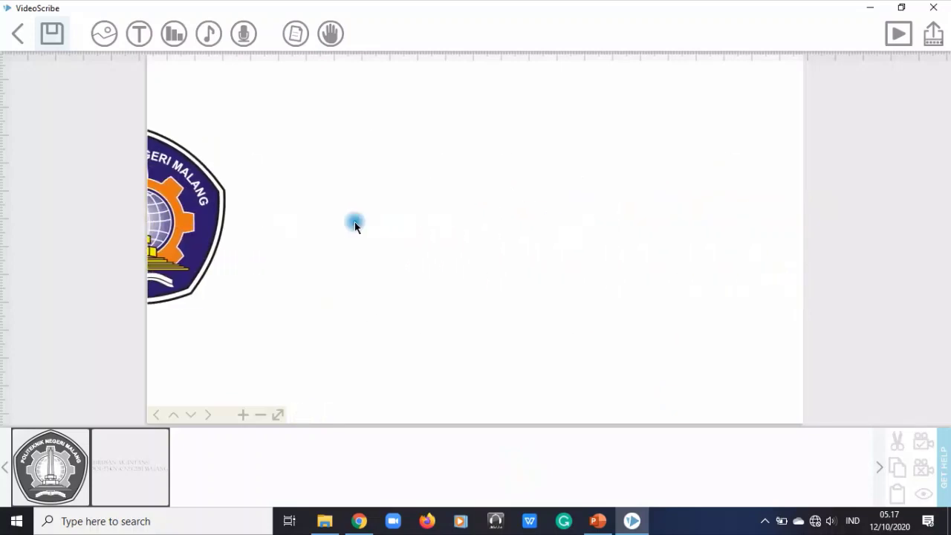
scroll(367, 237, down, 6)
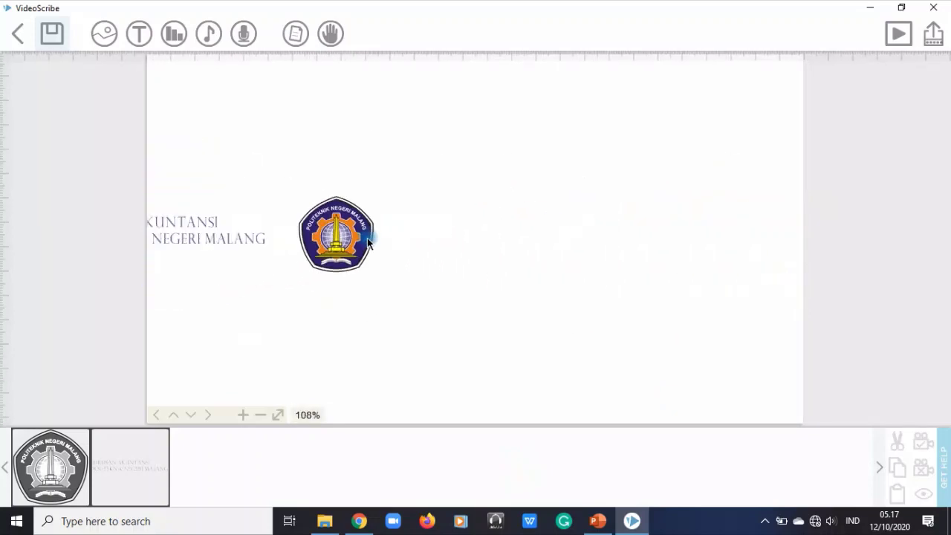
scroll(533, 253, down, 2)
scroll(450, 274, up, 1)
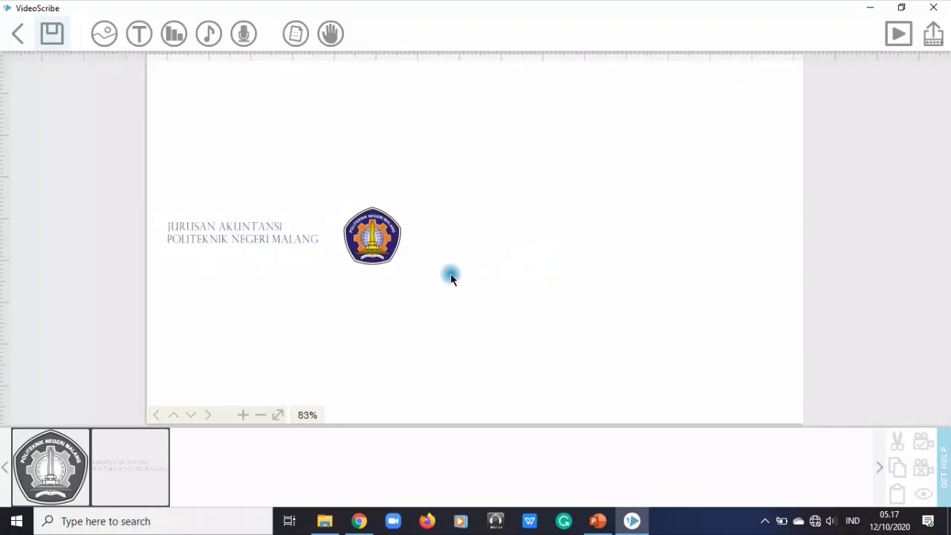
click(173, 34)
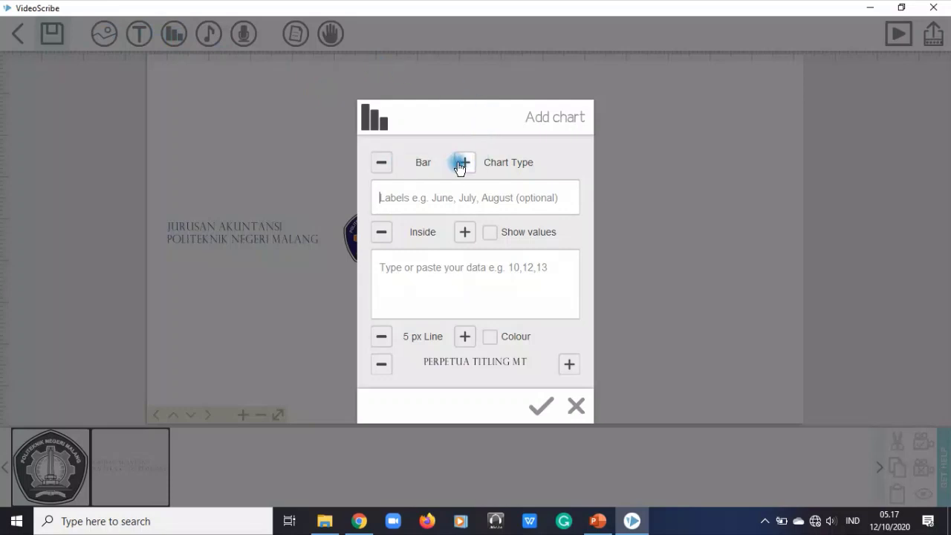
click(462, 165)
click(463, 165)
click(465, 167)
click(465, 165)
click(450, 192)
text(Mahasiswa D4 Akuntansi)
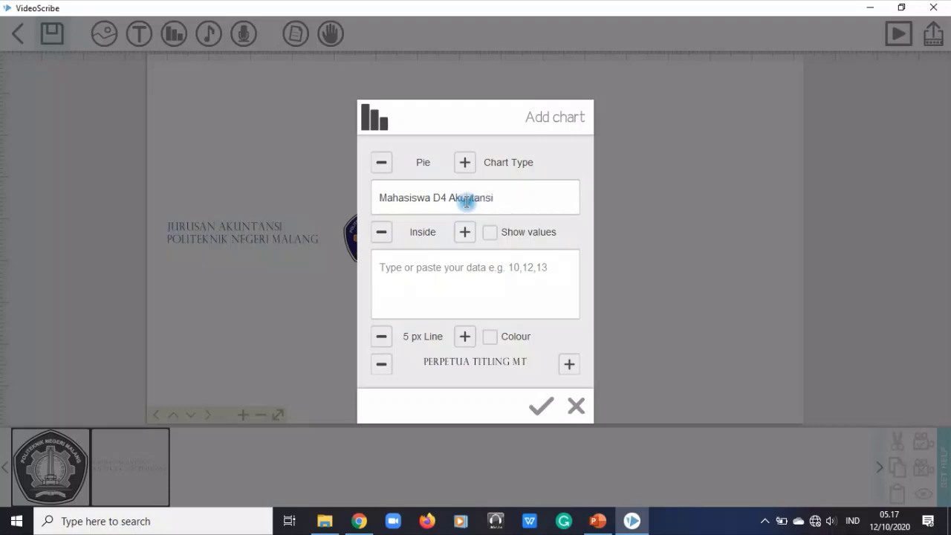
- Show the chart's values, enter the data 30,20,50, enable colour and add the chart to the canvas
click(490, 234)
click(541, 406)
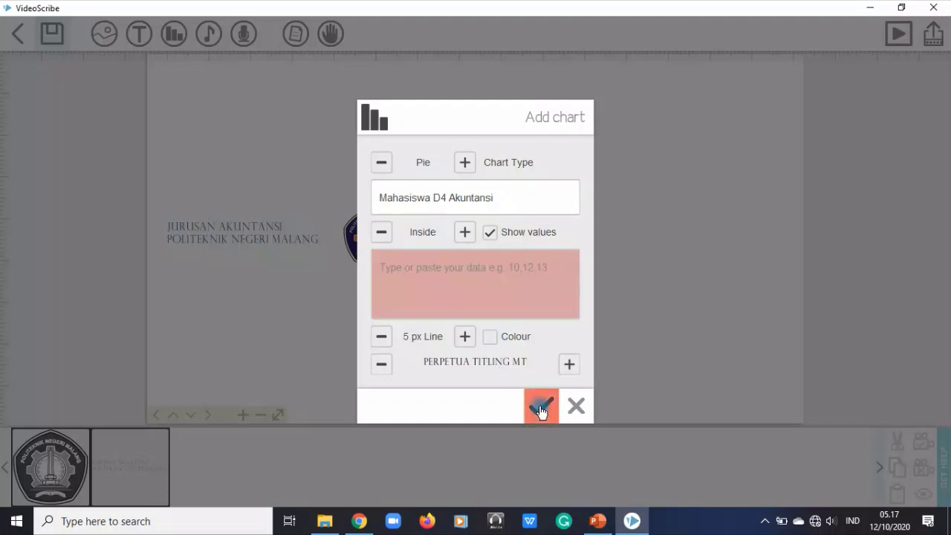
click(484, 318)
click(456, 268)
text(10)
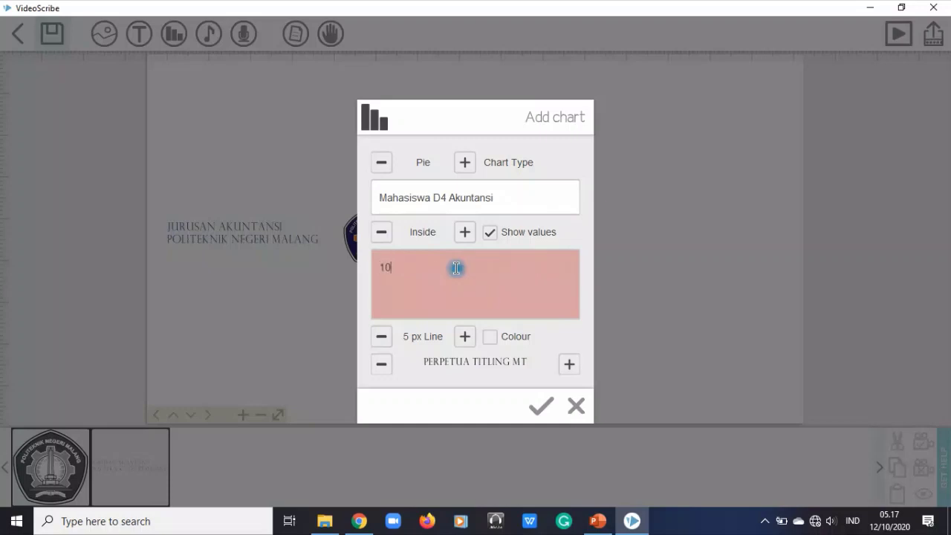
key(BackSpace)
key(BackSpace)
text(3)
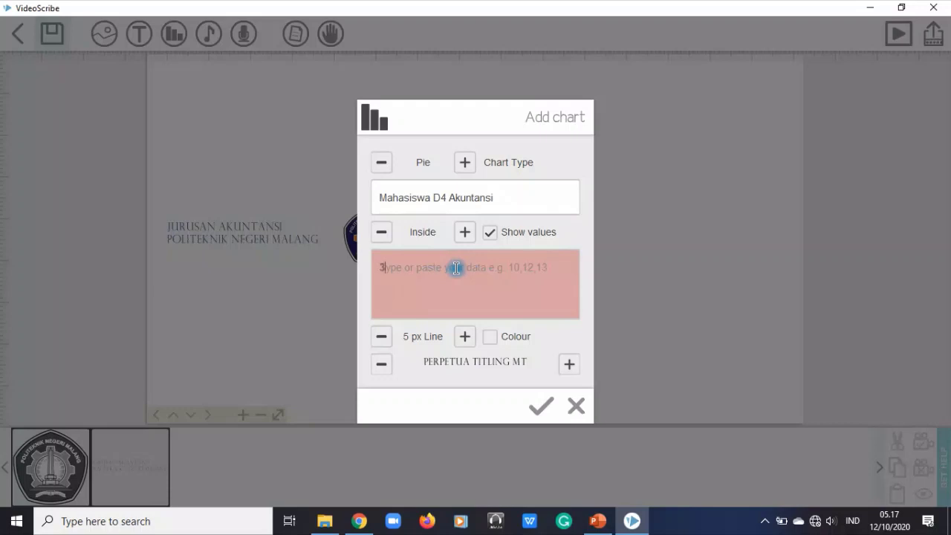
text(0,20,50)
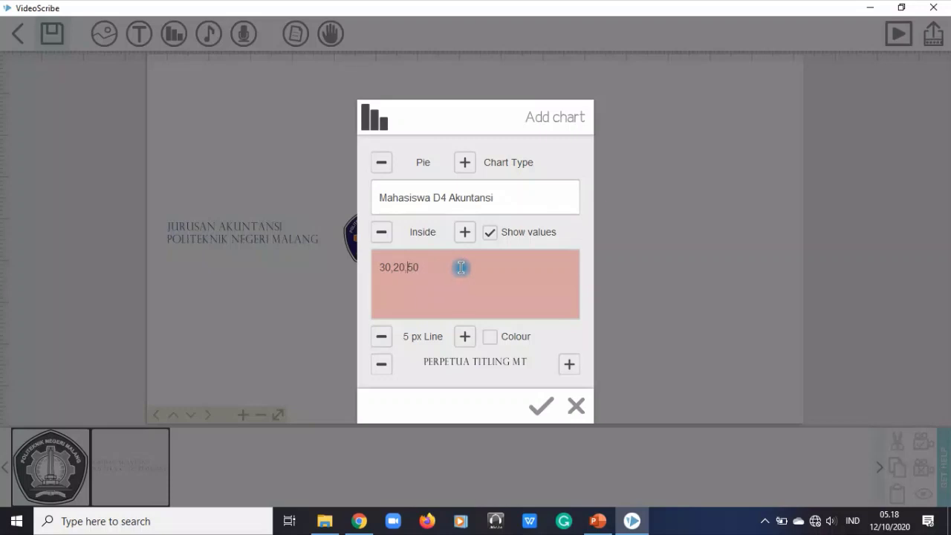
click(492, 338)
click(541, 406)
- Shrink the pie chart and place it on the empty canvas to the right of the logo
drag(466, 144, 560, 156)
drag(710, 388, 637, 310)
scroll(352, 290, up, 1)
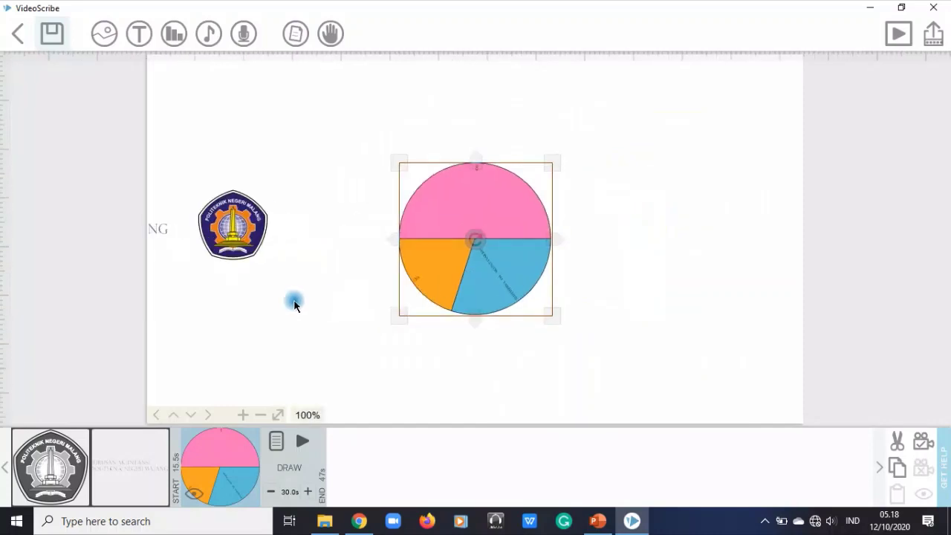
scroll(246, 292, up, 1)
scroll(245, 292, up, 2)
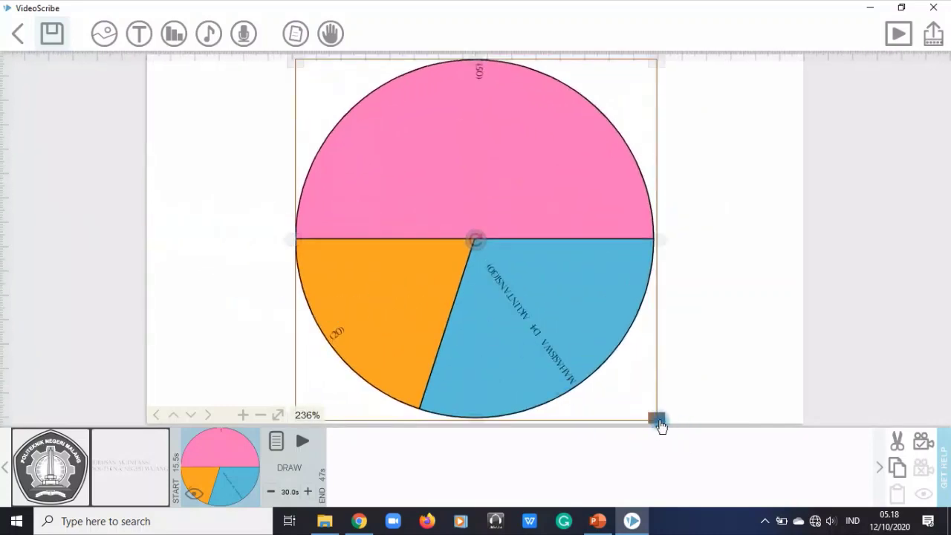
drag(661, 421, 530, 290)
drag(463, 206, 327, 193)
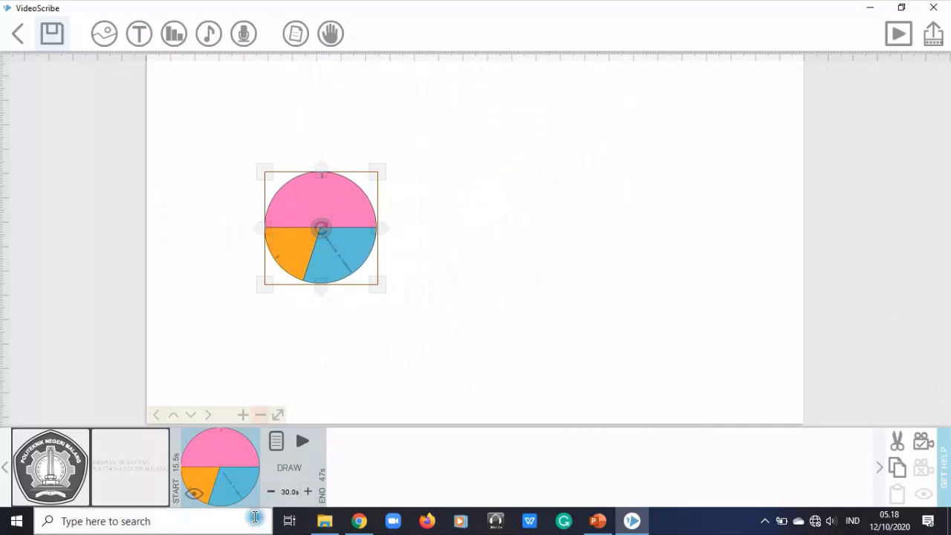
- Review the pie chart's drawing animation properties and its placement relative to the logo
click(274, 442)
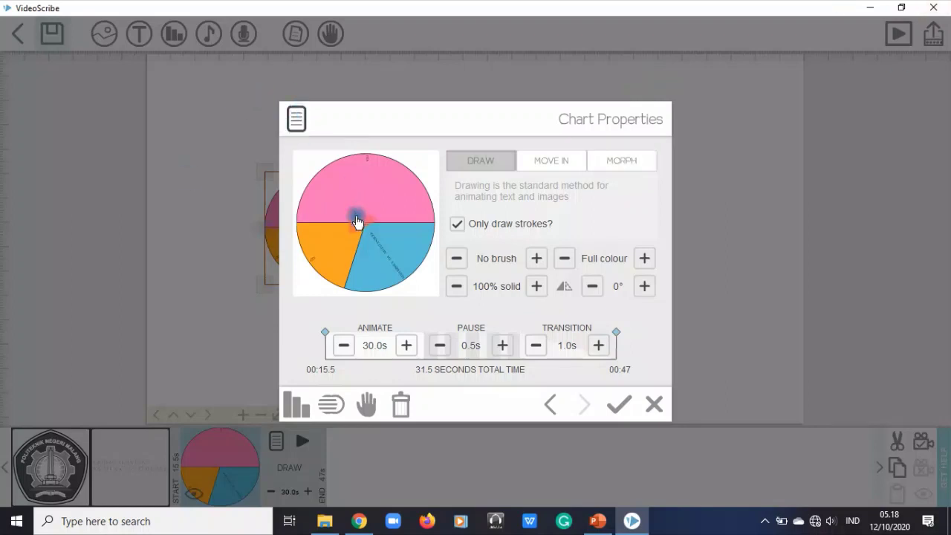
click(625, 406)
drag(346, 236, 398, 232)
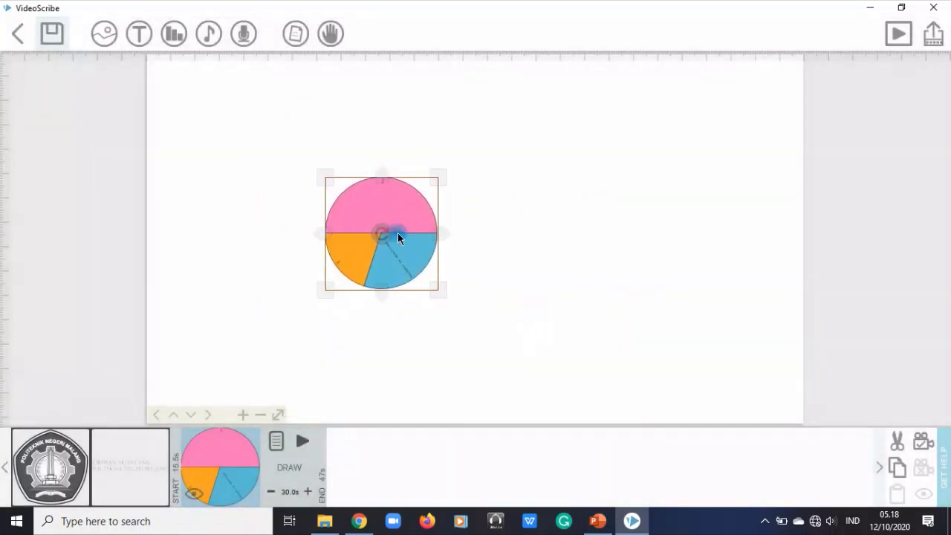
drag(359, 397, 629, 394)
drag(413, 298, 510, 255)
drag(758, 206, 716, 204)
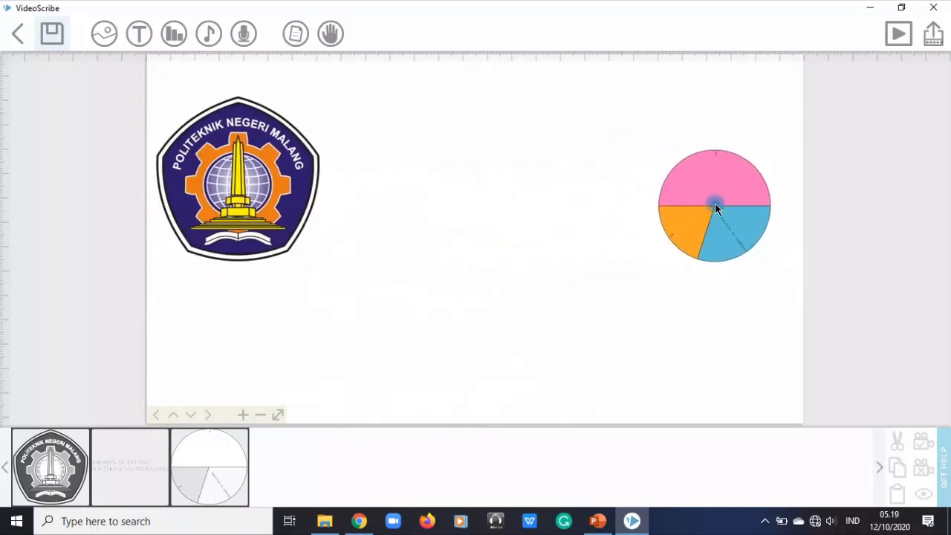
- Move the pie chart directly below the logo
click(199, 462)
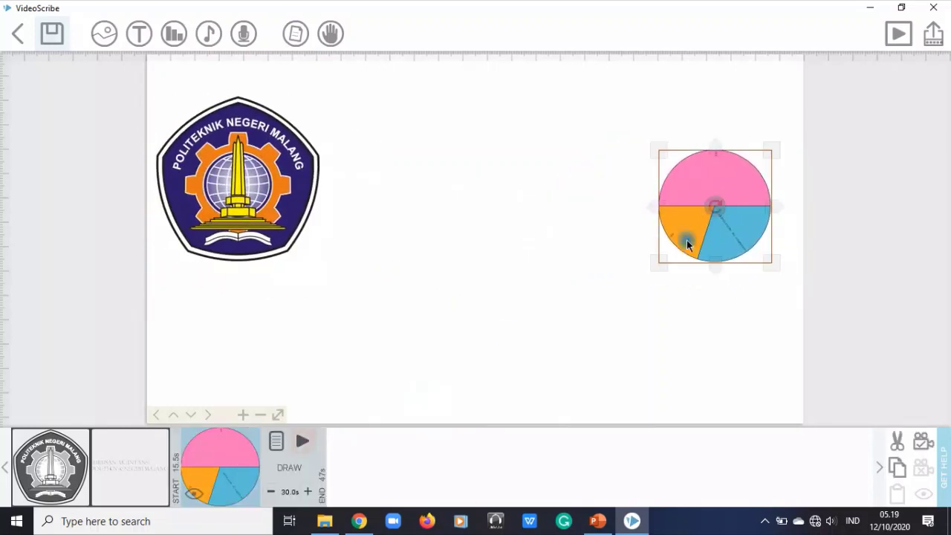
click(478, 490)
drag(459, 332, 575, 319)
click(191, 478)
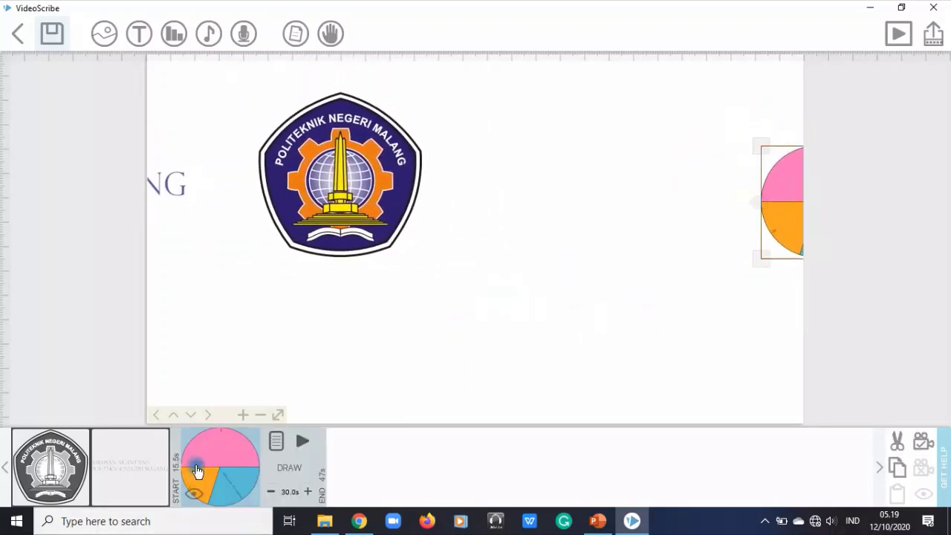
drag(783, 173, 303, 355)
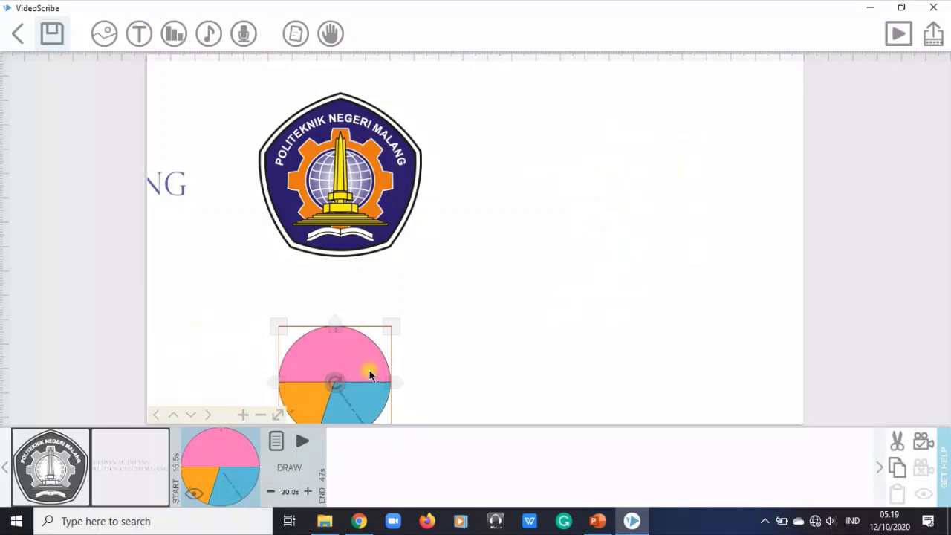
- Switch the pie chart's animation to Morph from the logo and try to apply it with clearing of the item turned off
click(277, 442)
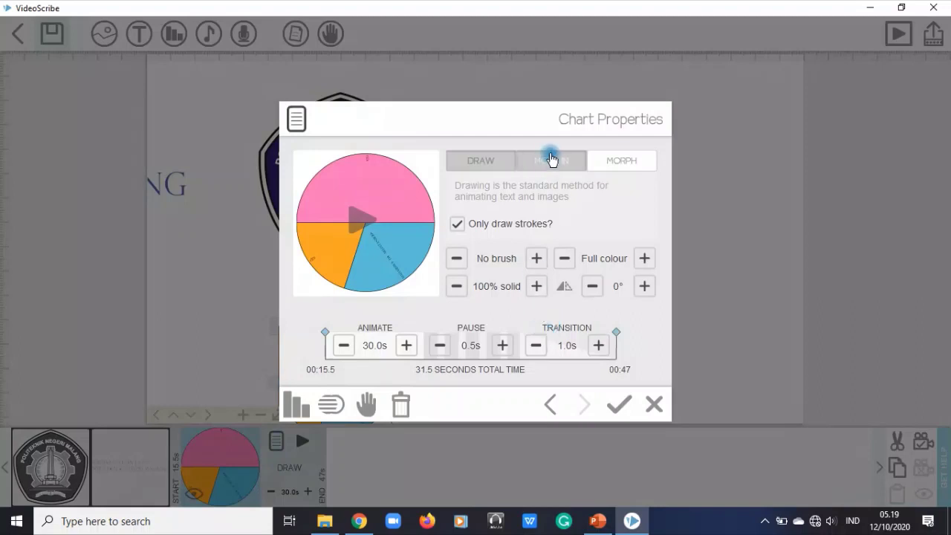
click(627, 161)
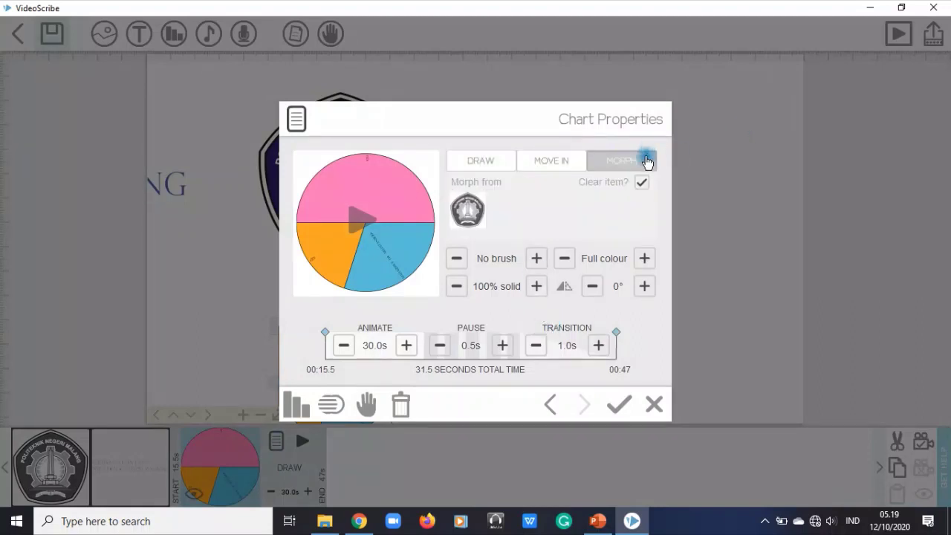
click(641, 183)
click(617, 405)
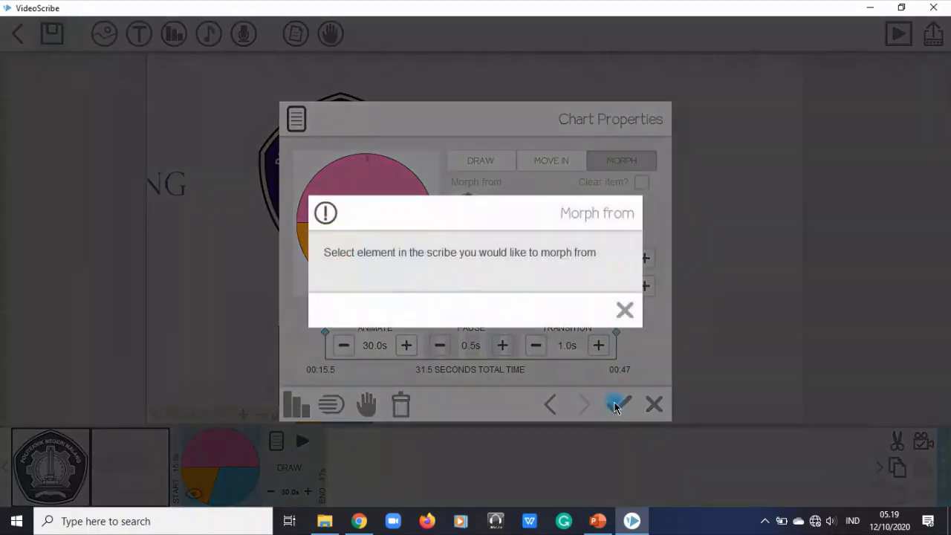
click(624, 310)
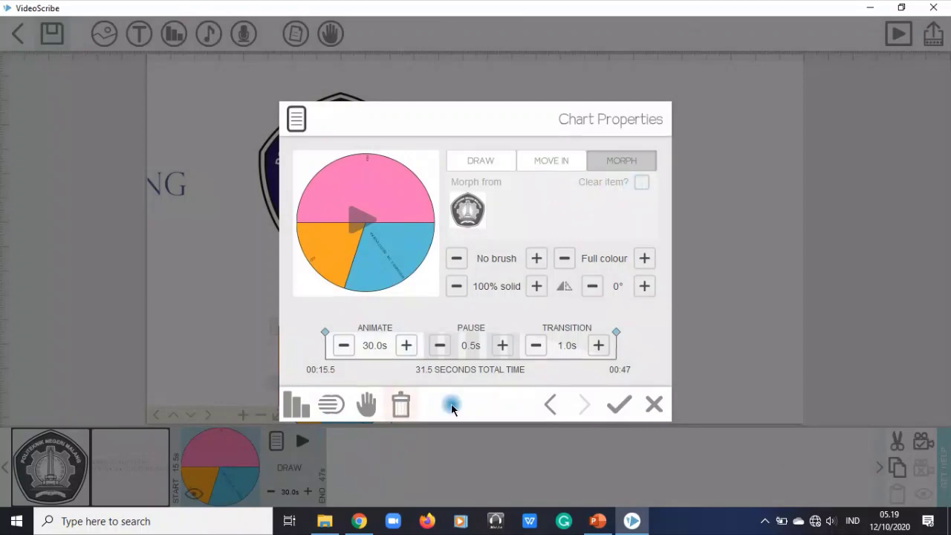
click(624, 406)
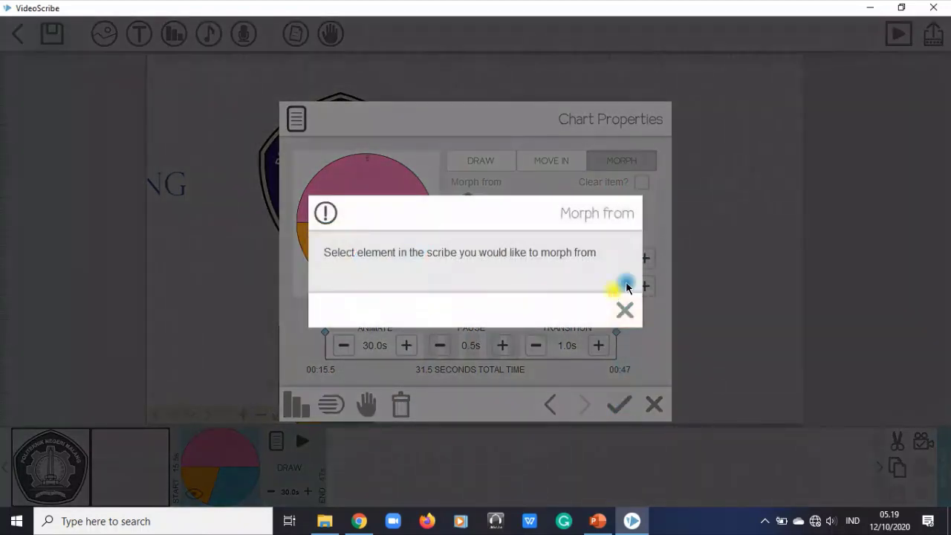
click(625, 310)
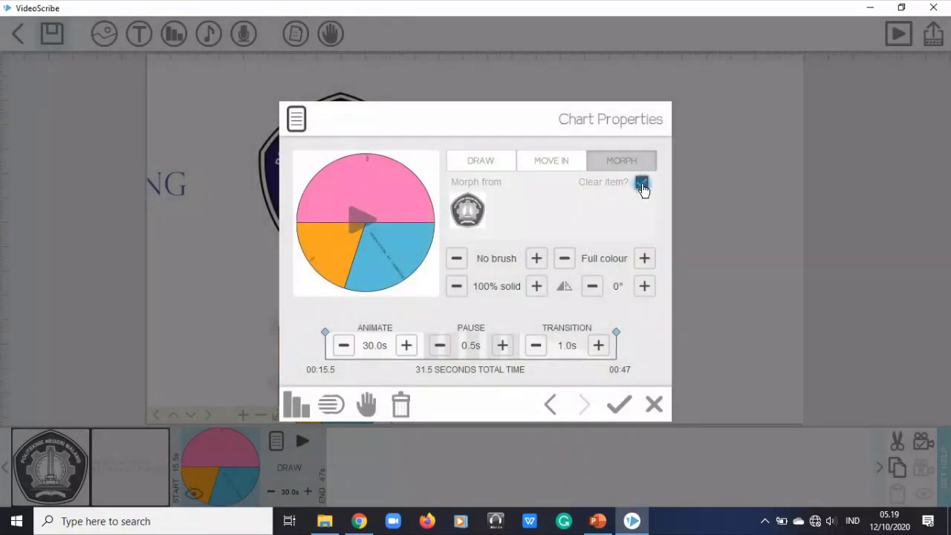
- Review the pie chart's label, values and formatting in its chart editing settings
click(297, 405)
click(440, 269)
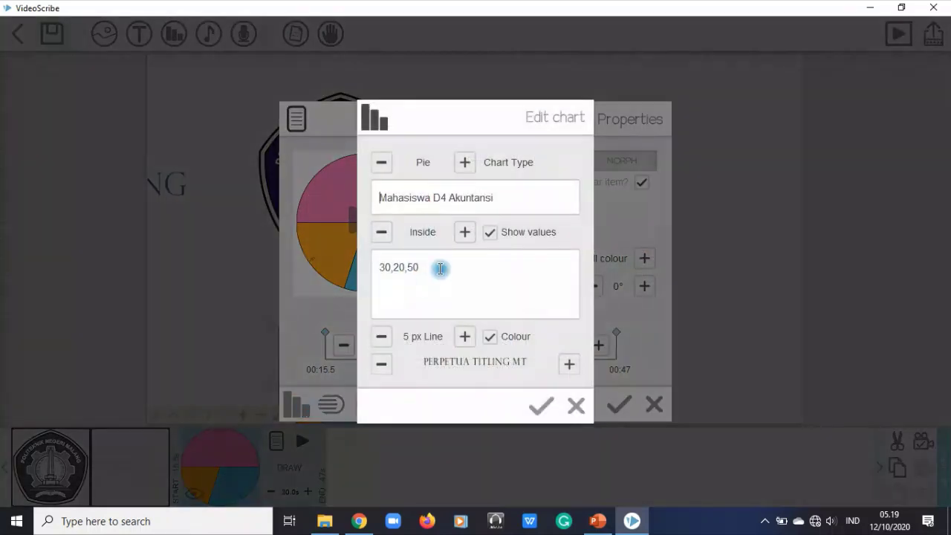
click(541, 406)
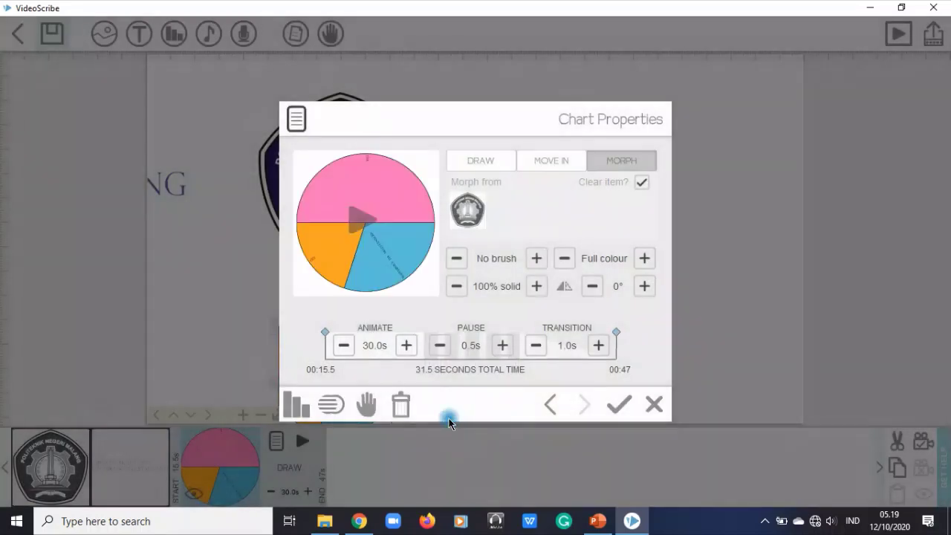
- Apply a drop shadow filter to the pie chart with a 120° angle, offset 4, 30% contrast and blur 4
click(332, 404)
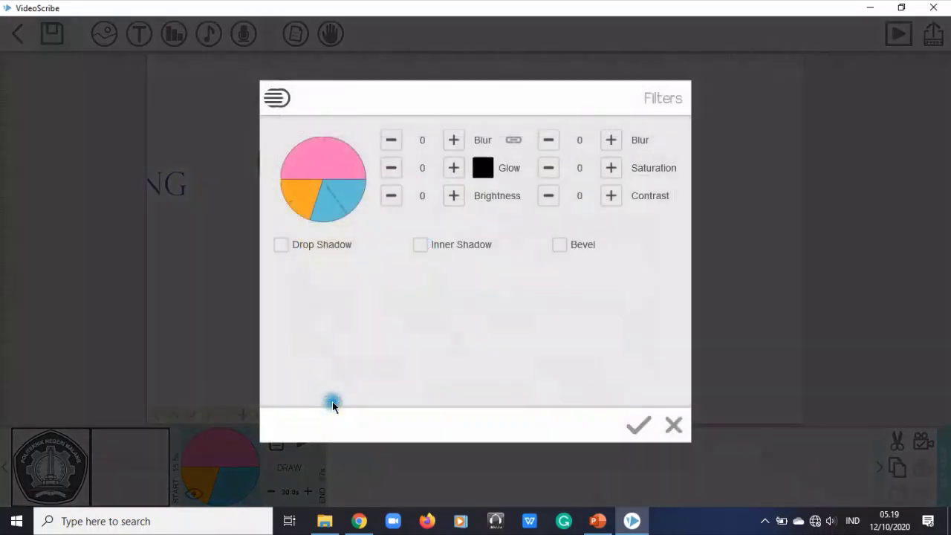
click(456, 168)
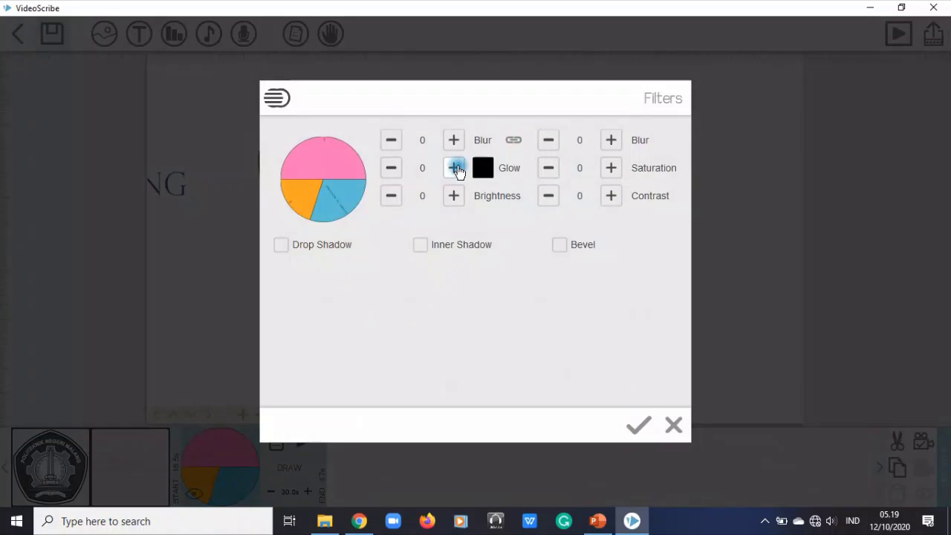
click(280, 247)
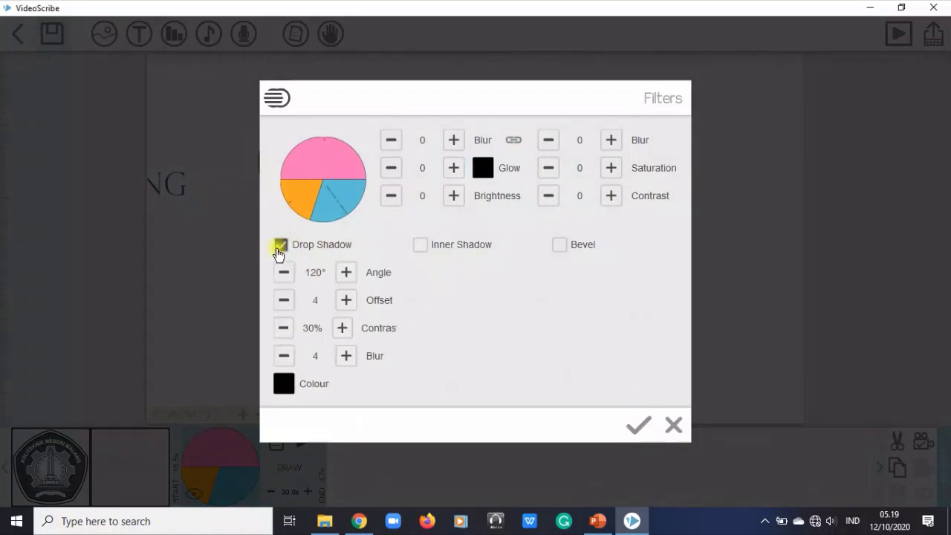
click(657, 430)
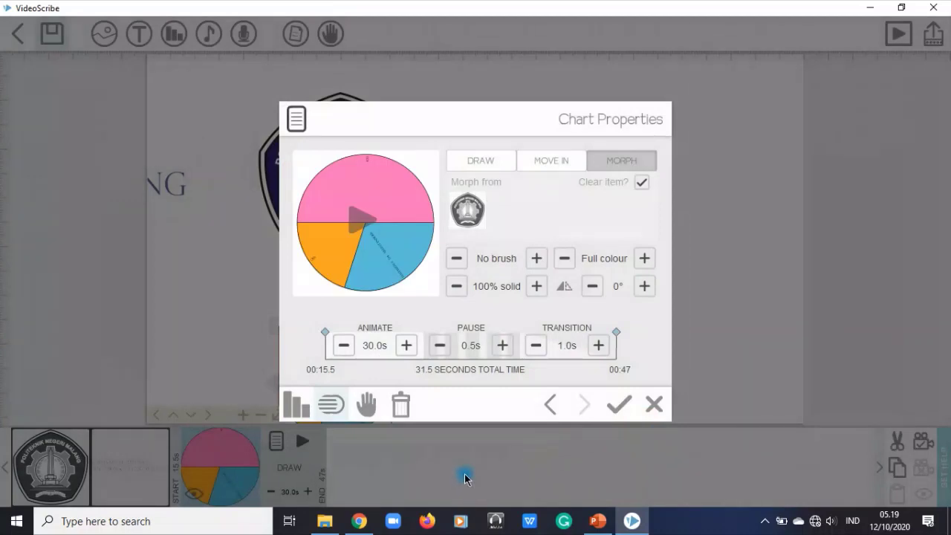
- Choose the pale horizontal arm holding a scalpel as the pie chart's drawing hand
click(366, 404)
click(538, 171)
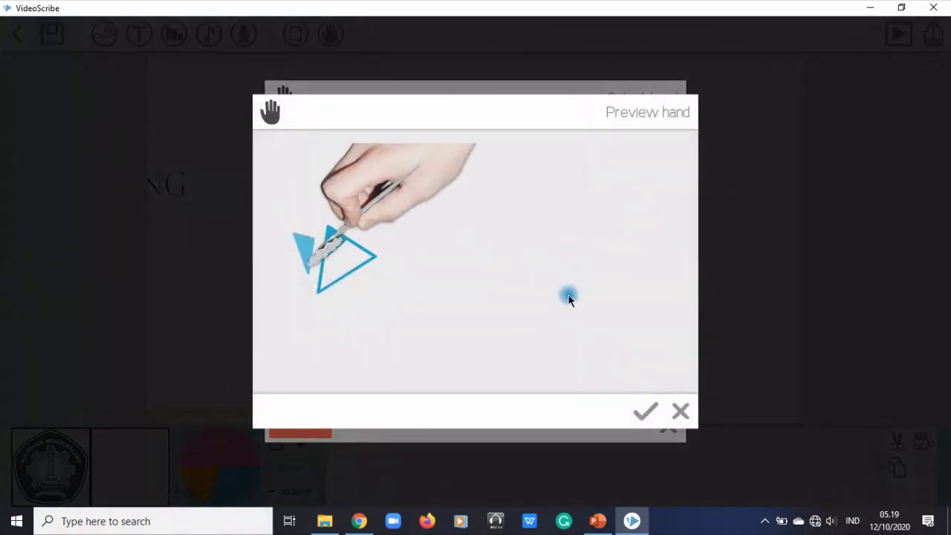
click(646, 414)
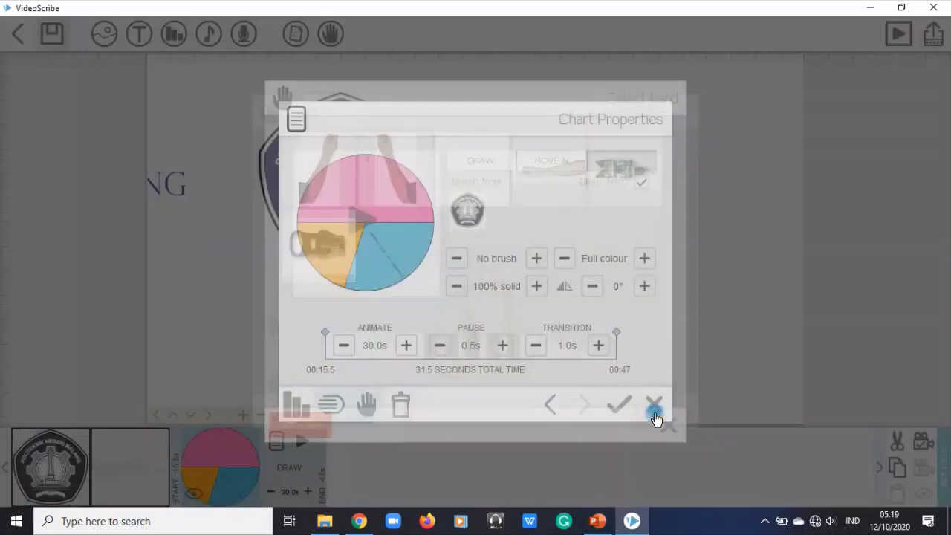
- Change the pie chart's drawing hand to the first dark-sleeved hand holding a marker
click(375, 409)
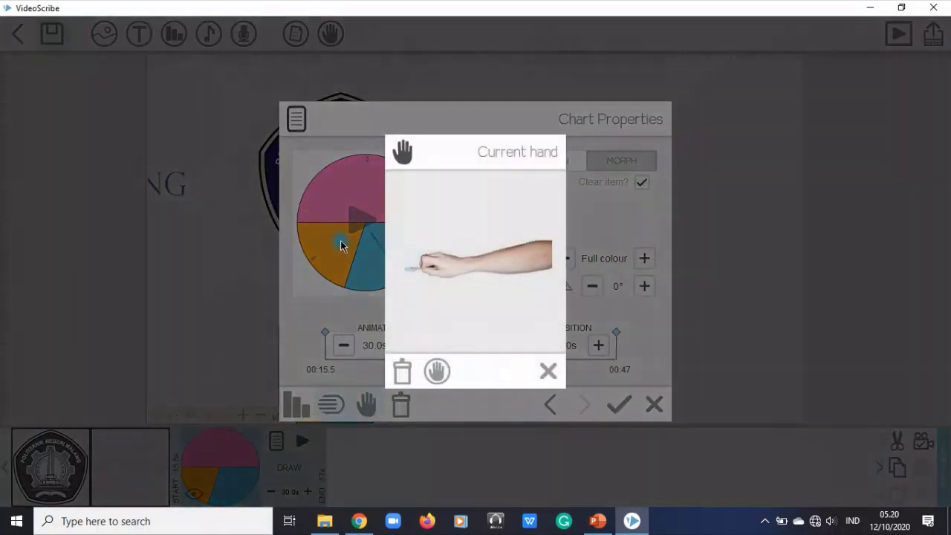
click(436, 371)
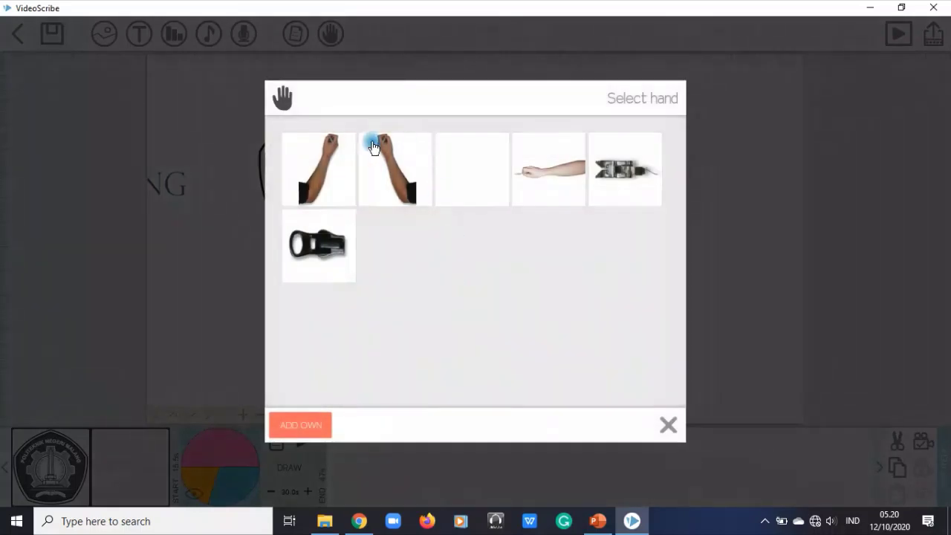
click(324, 164)
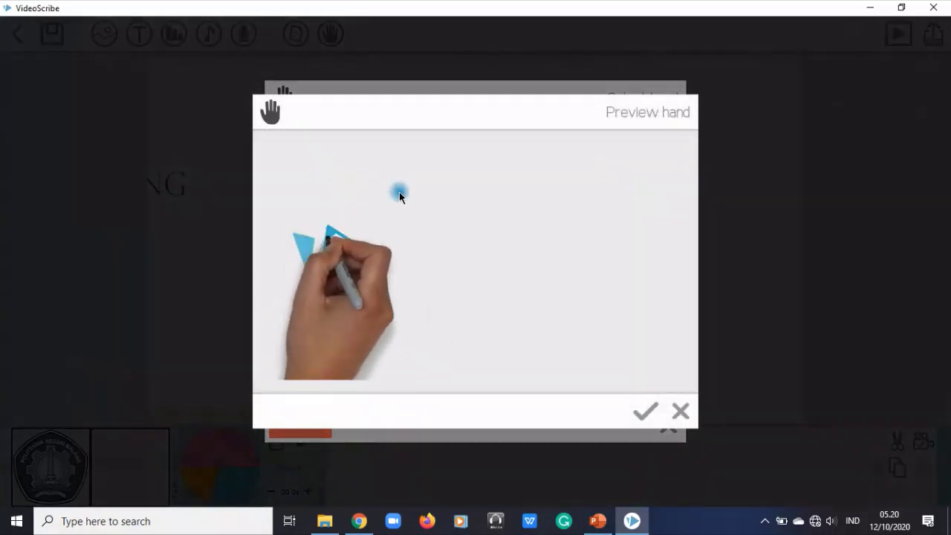
click(646, 412)
- Try to apply the pie chart's Morph animation from the logo while toggling the clear-item option
click(619, 404)
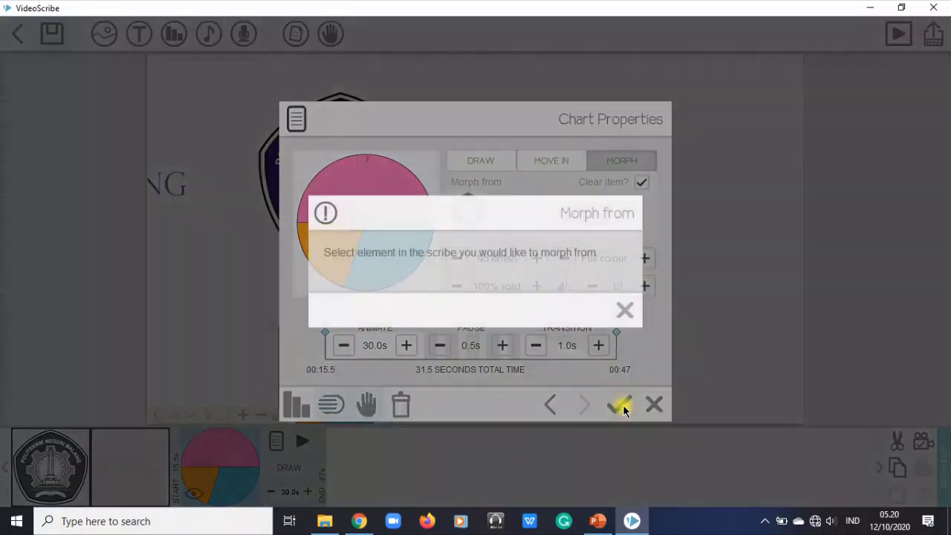
click(624, 310)
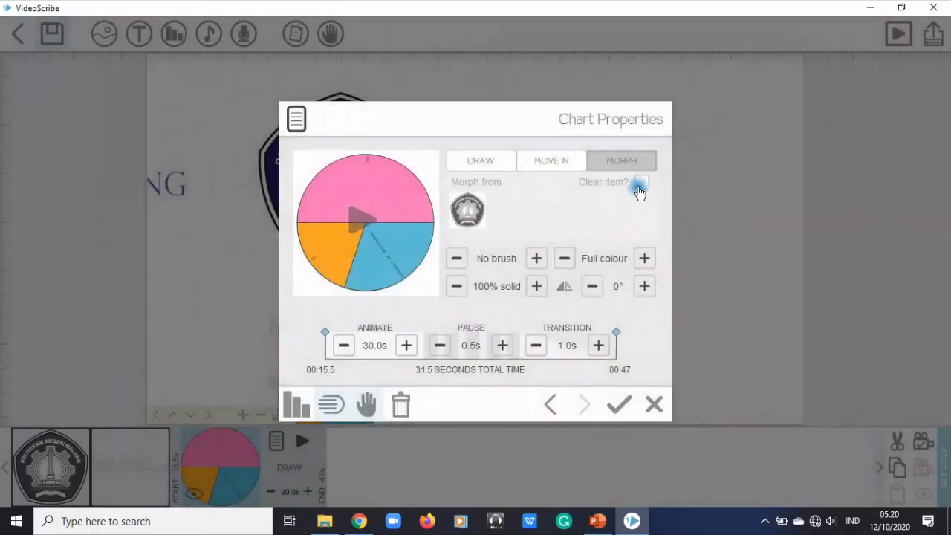
click(619, 405)
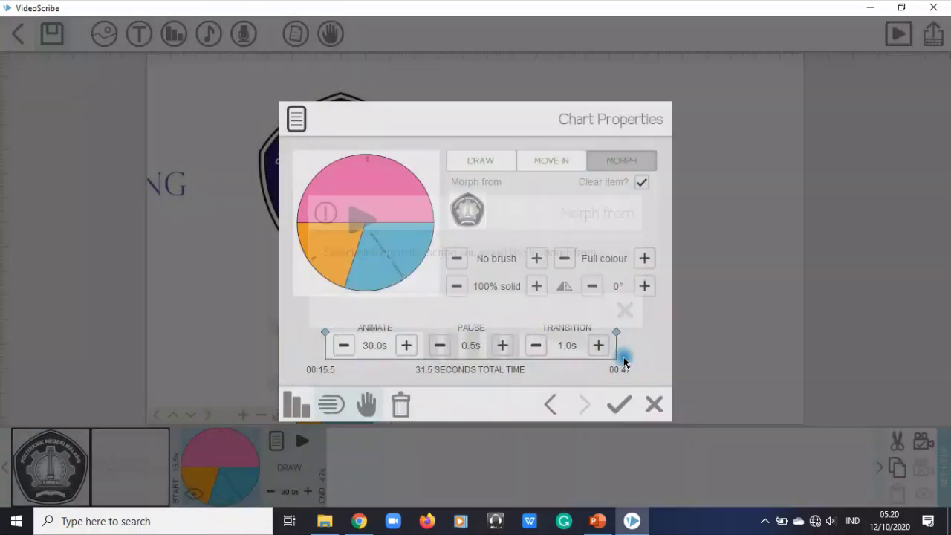
click(634, 182)
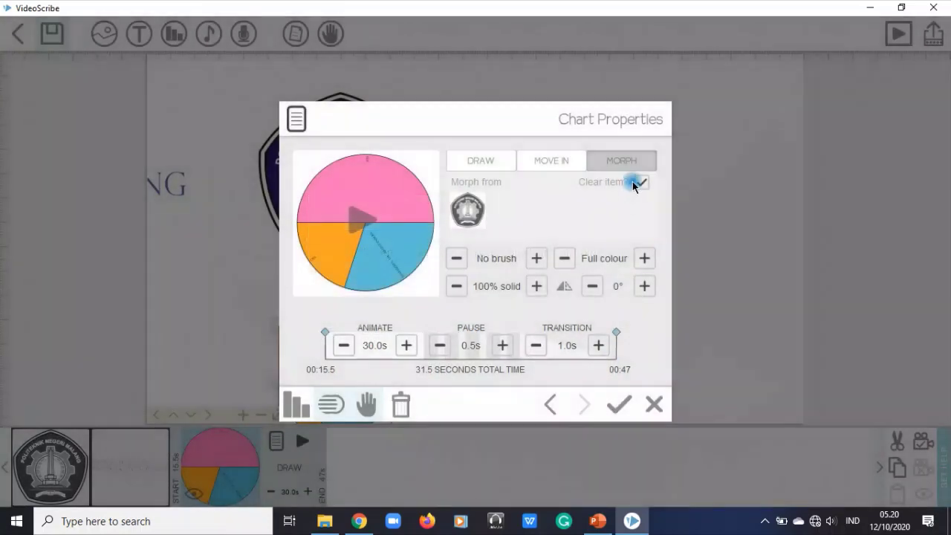
- Switch the pie chart's animation to Draw, set its animate time to 5 seconds and apply the properties
click(554, 167)
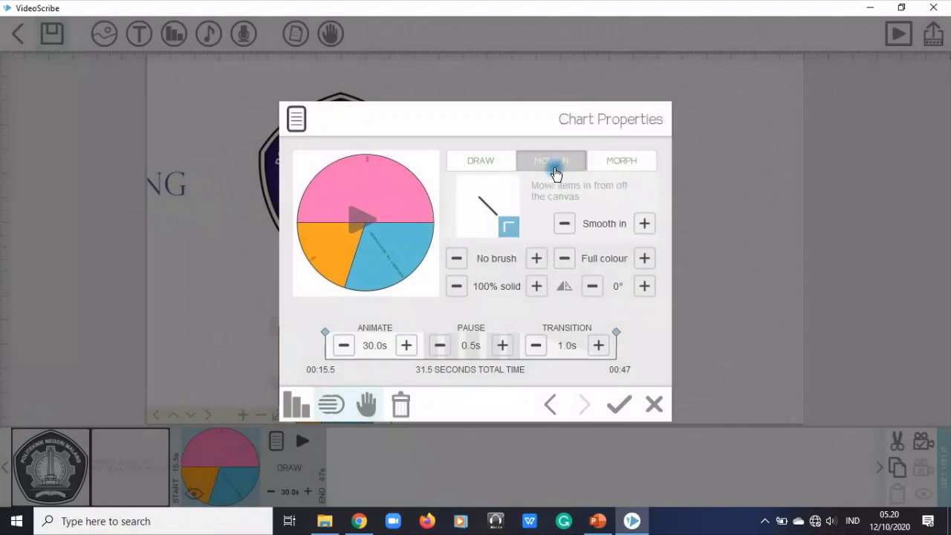
click(476, 162)
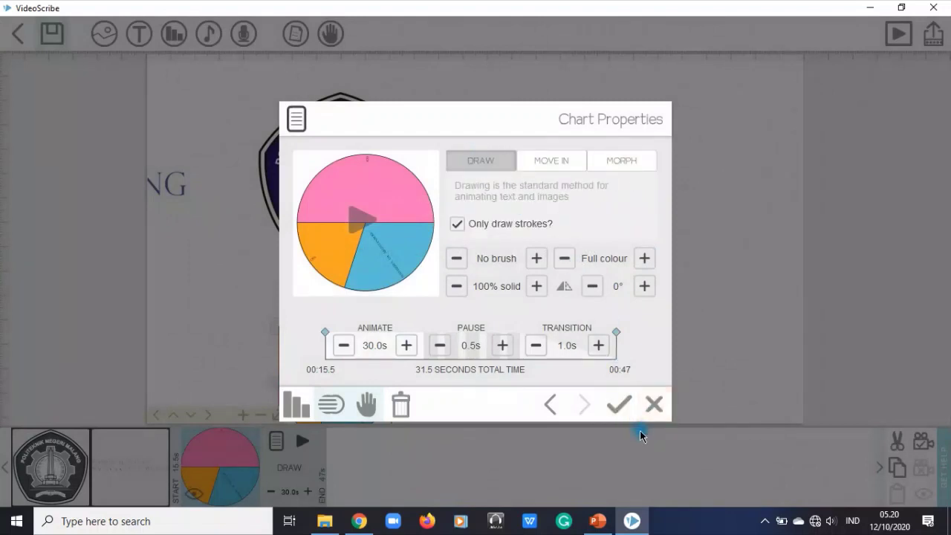
click(342, 356)
click(375, 346)
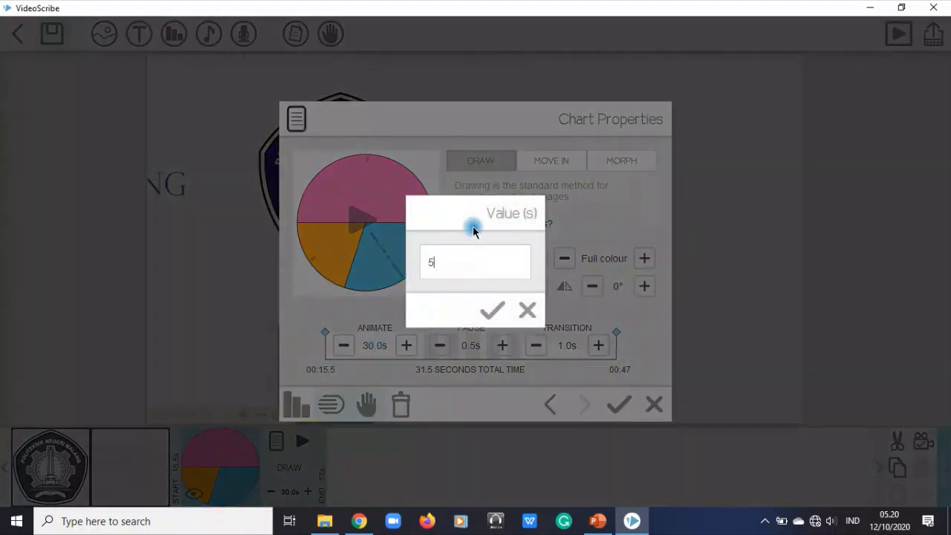
click(498, 265)
click(493, 310)
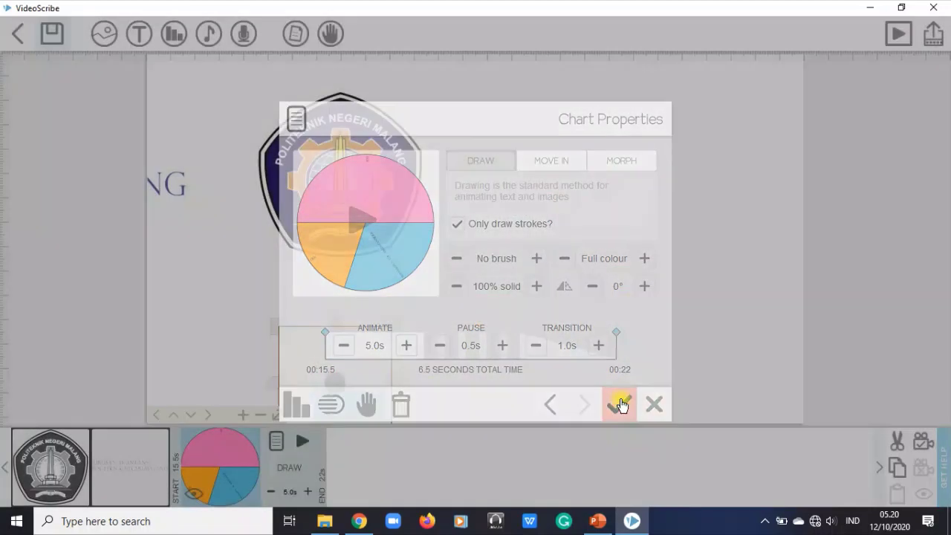
click(621, 404)
- Preview the pie chart's drawing animation and review its Draw, Move In and Morph options
click(302, 442)
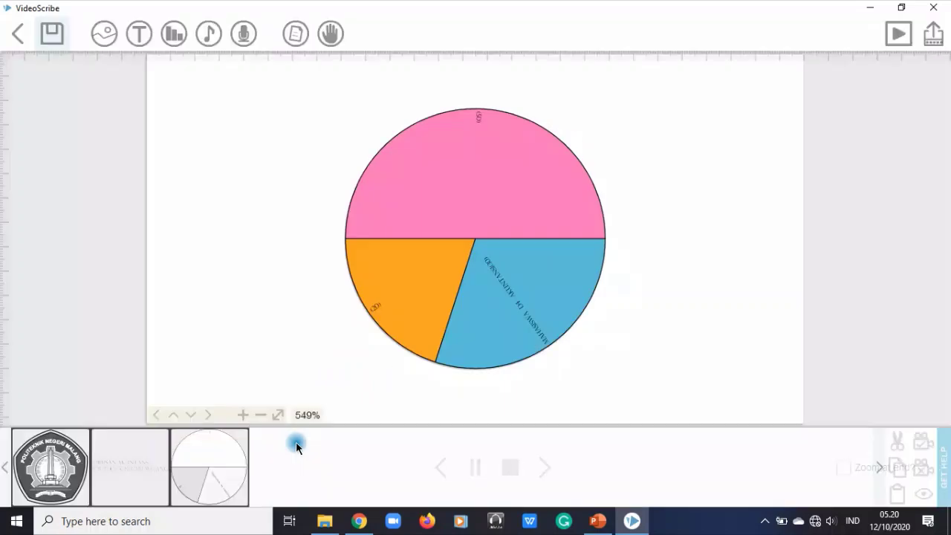
click(538, 269)
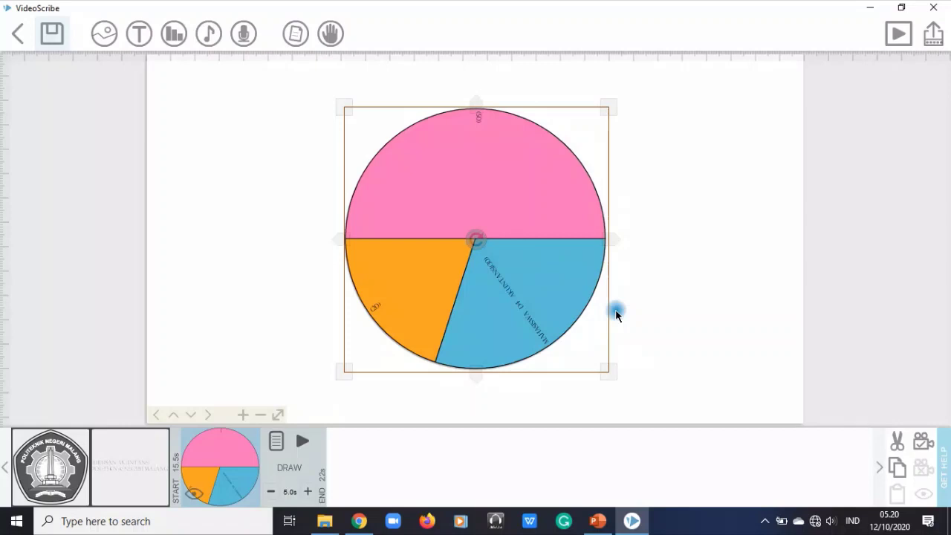
click(275, 441)
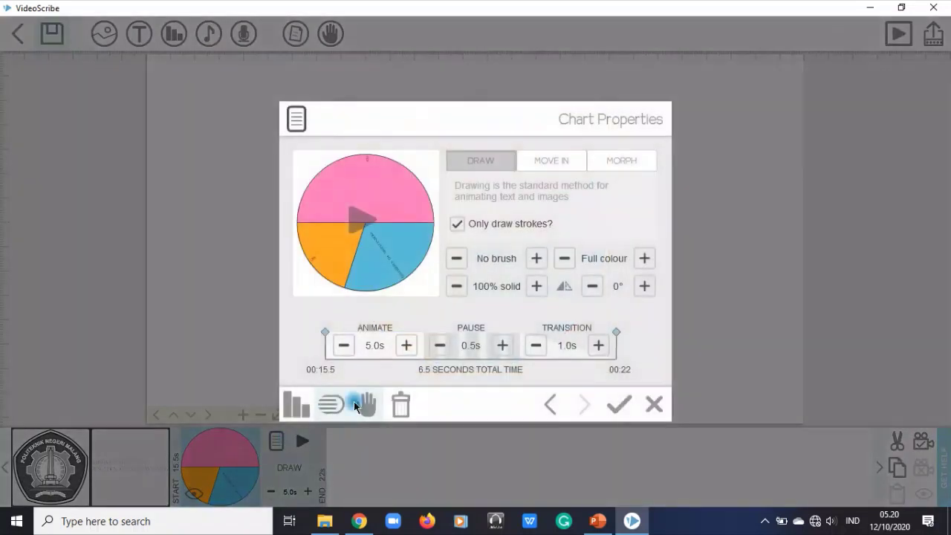
click(495, 241)
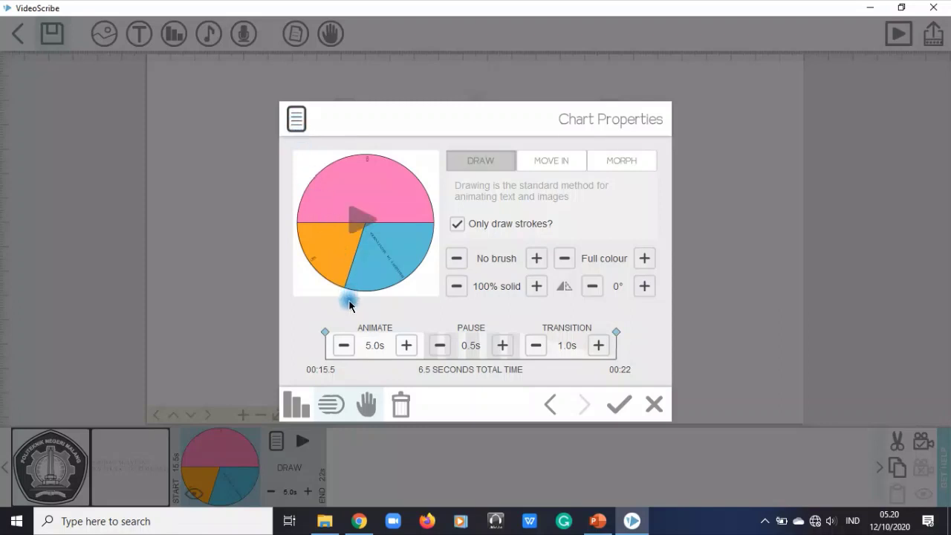
click(548, 165)
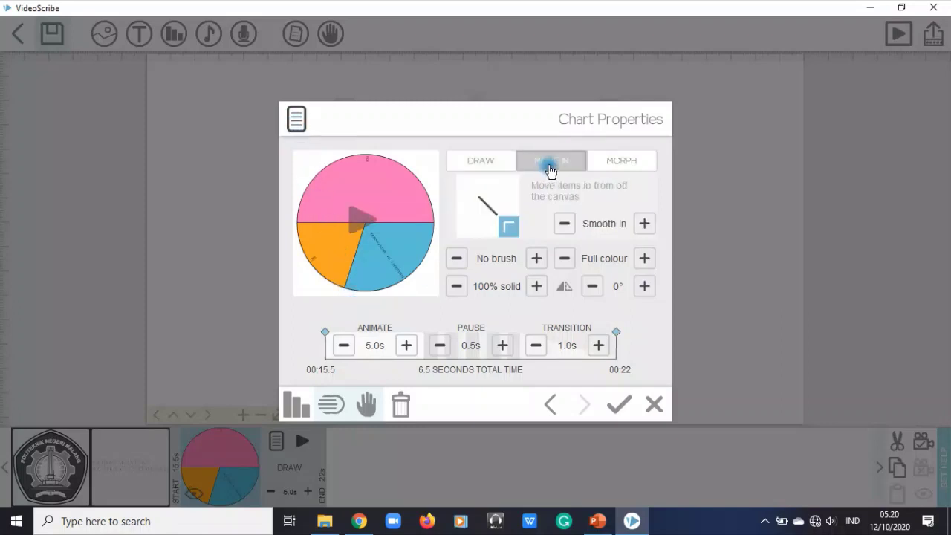
click(590, 165)
click(472, 165)
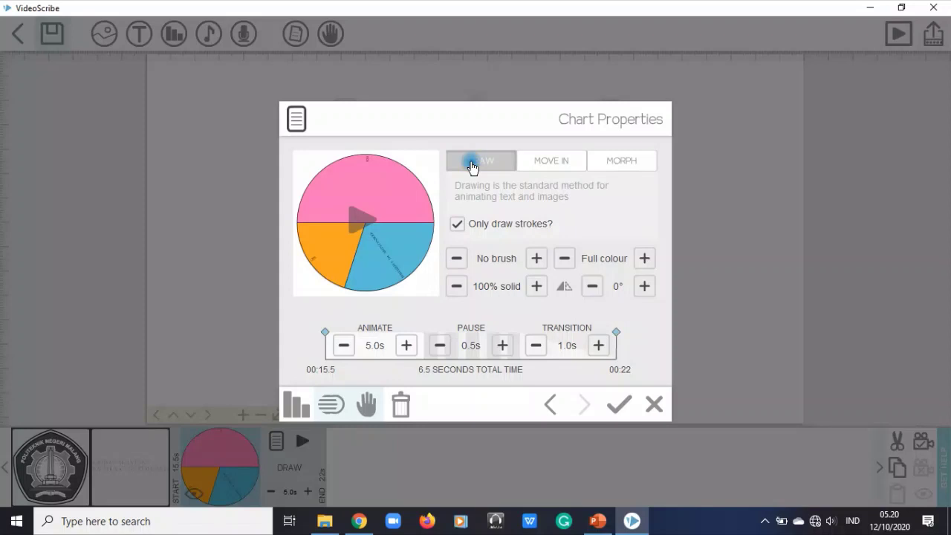
- Open the pie chart's data for editing and shorten its label to "Mahasiswa"
click(297, 404)
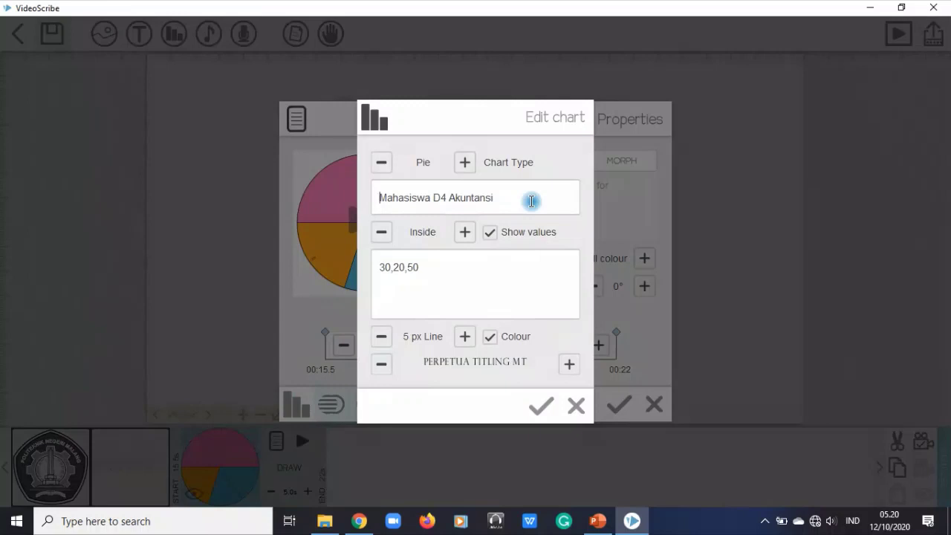
drag(531, 201, 327, 215)
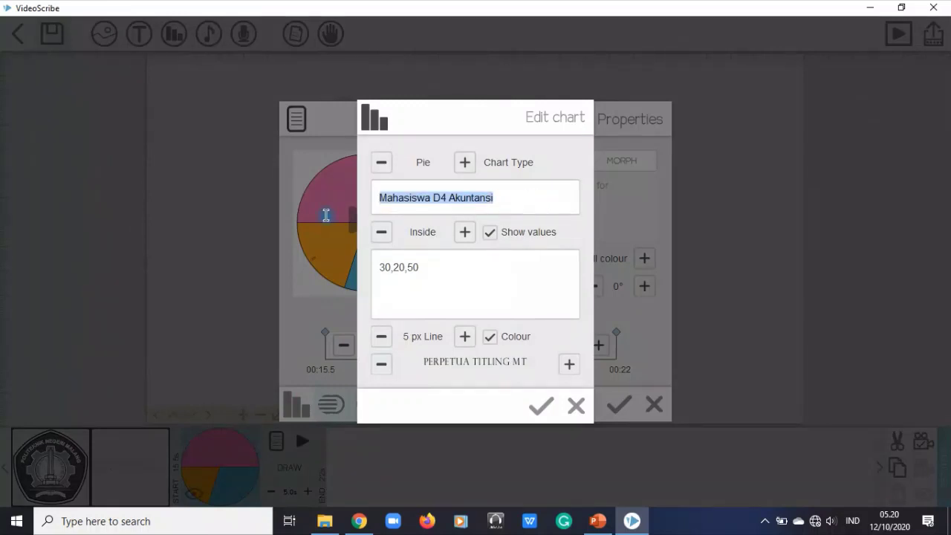
drag(493, 197, 438, 197)
key(BackSpace)
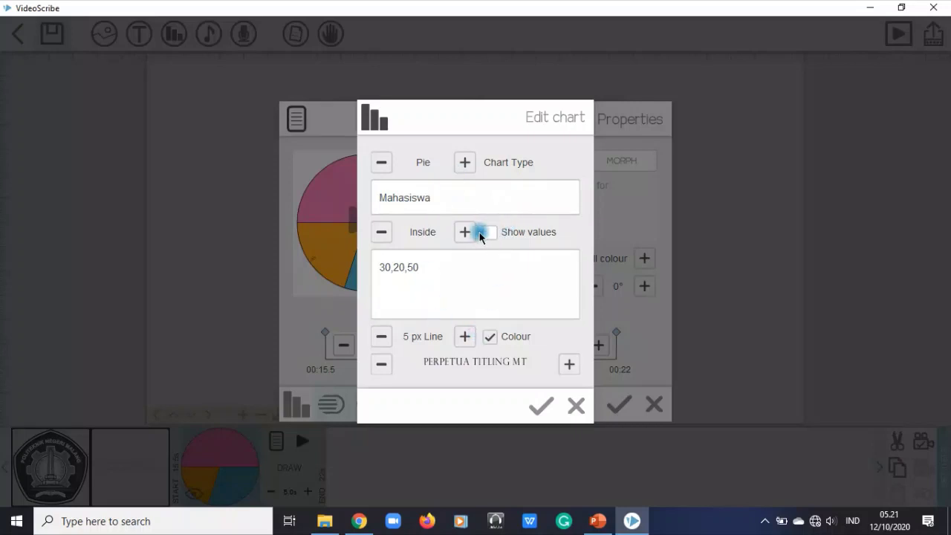
- Place the pie chart's labels Outside and turn on the display of values
click(381, 233)
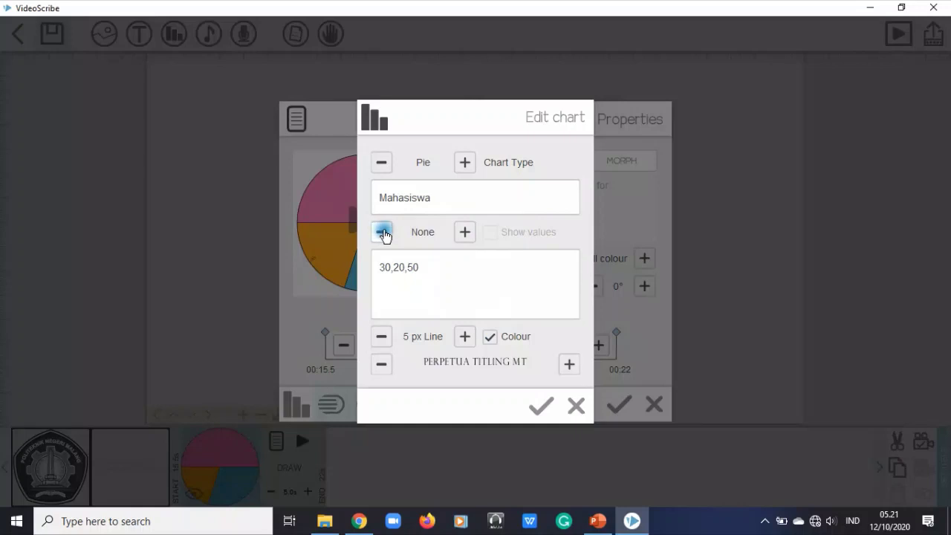
click(450, 230)
click(464, 232)
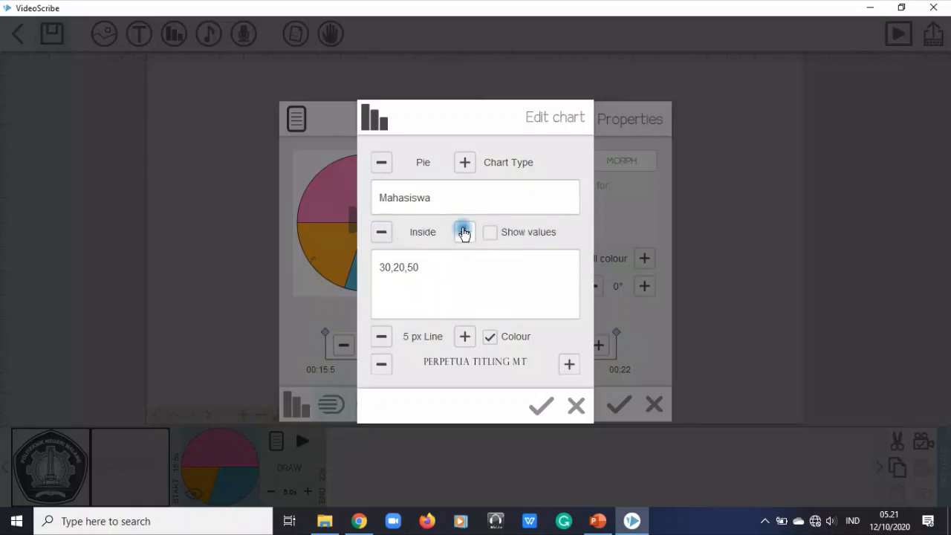
click(464, 232)
click(464, 232)
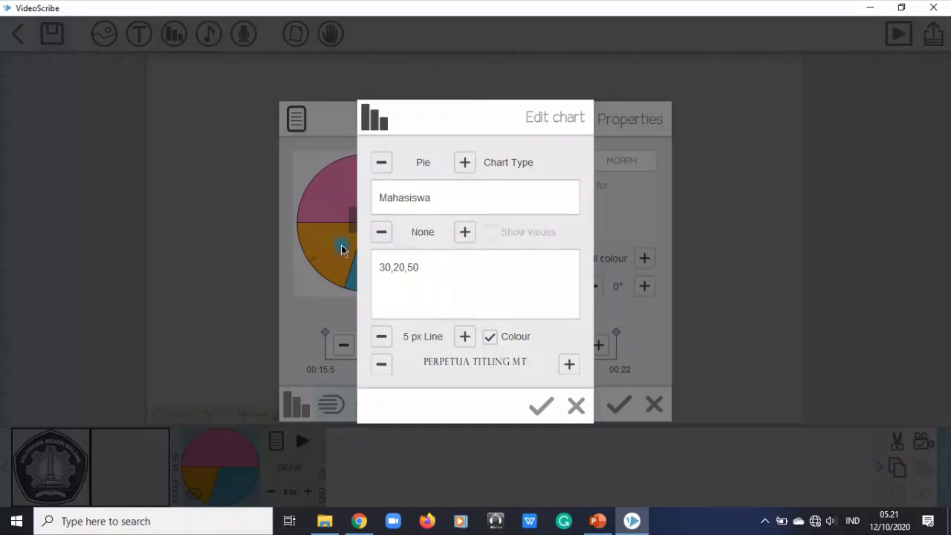
click(382, 232)
click(425, 260)
click(491, 232)
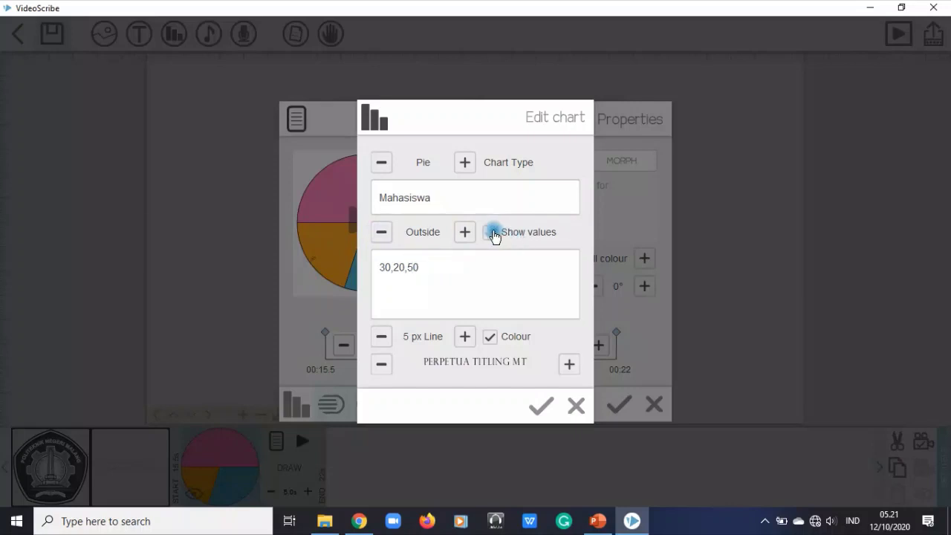
click(569, 421)
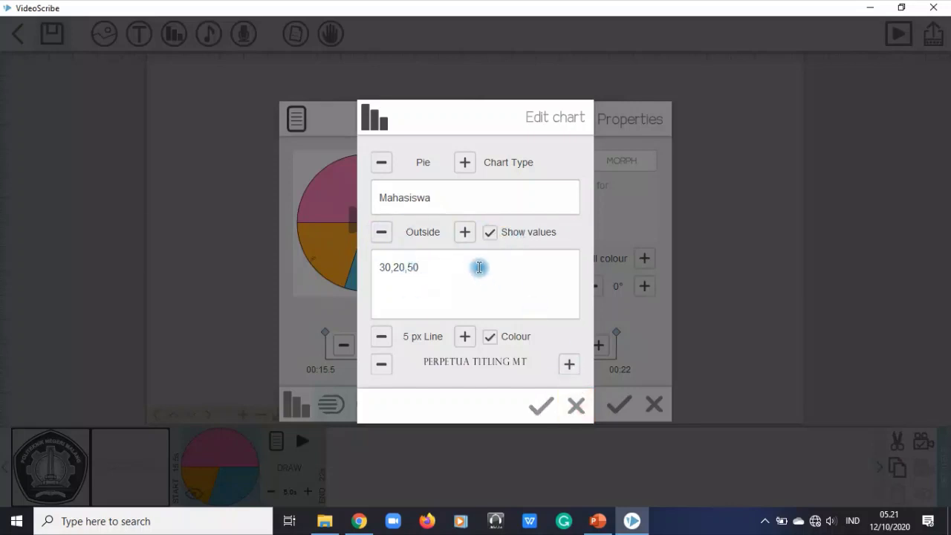
- Replace the pie chart's label text with "Tingkat 1, Tingkat2, Tingkat3"
click(458, 206)
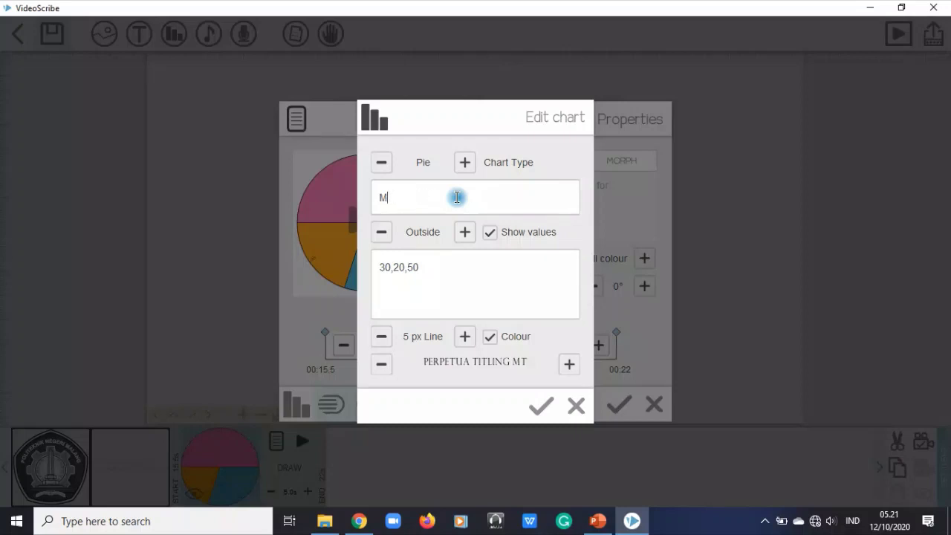
key(BackSpace)
text(Tingkat 1, Tingkat2, Tingkat3)
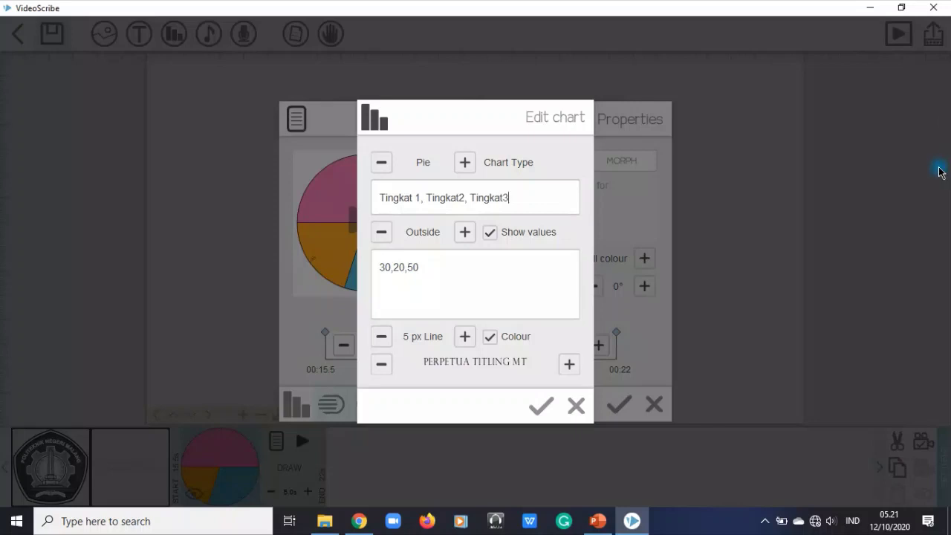
- Apply the edited labels to the pie chart and preview its drawing animation before accepting the chart properties
click(541, 405)
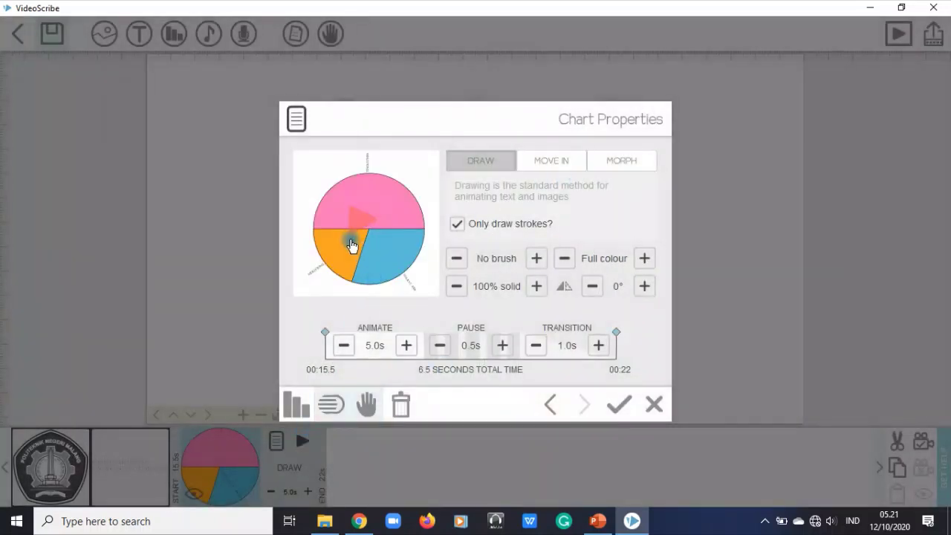
click(363, 216)
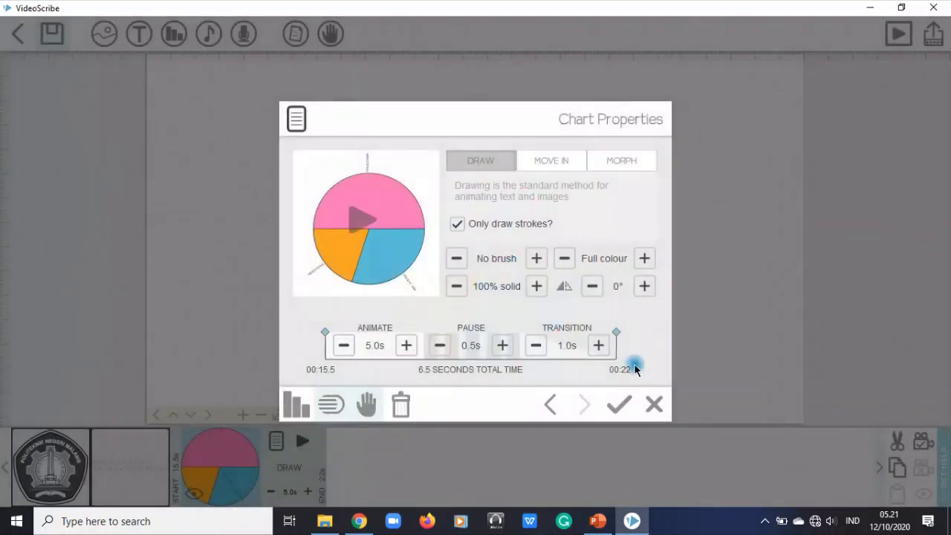
click(619, 404)
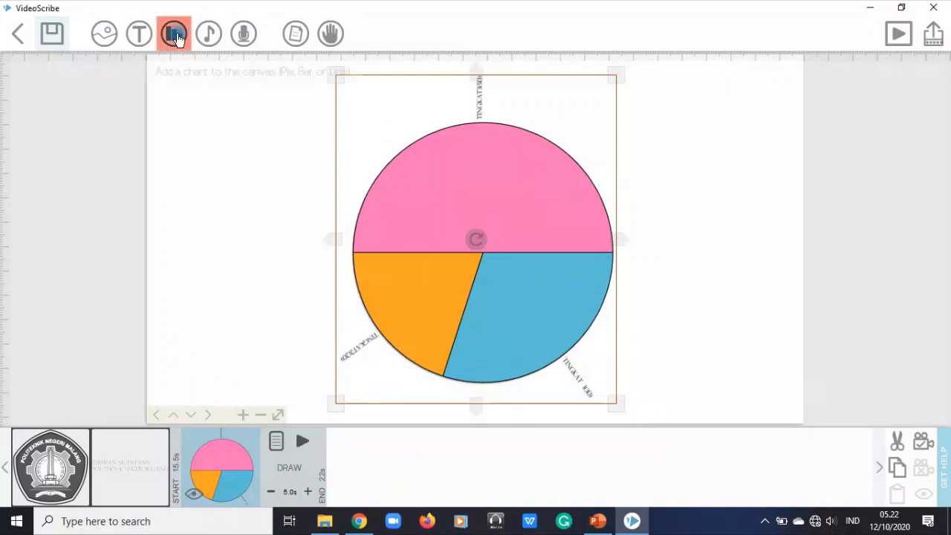
scroll(268, 305, down, 5)
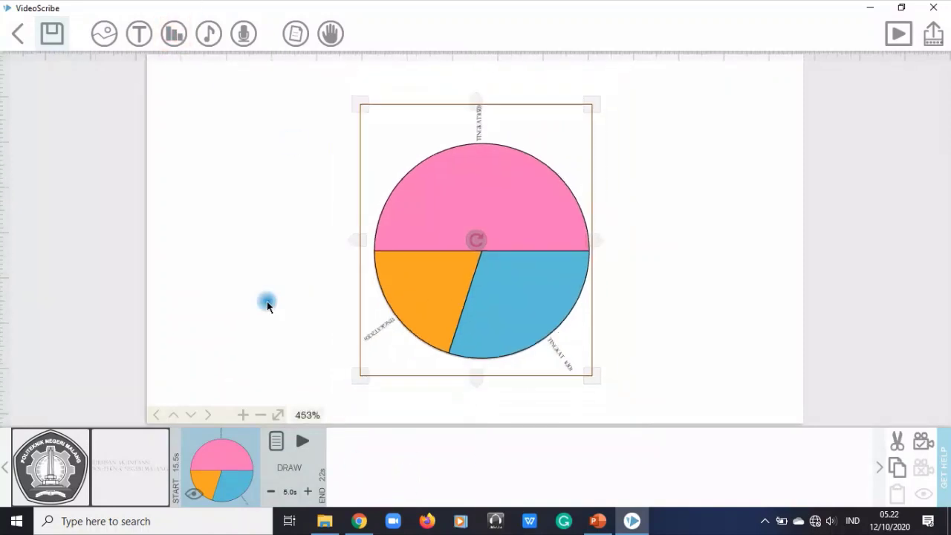
drag(626, 148, 431, 252)
click(185, 34)
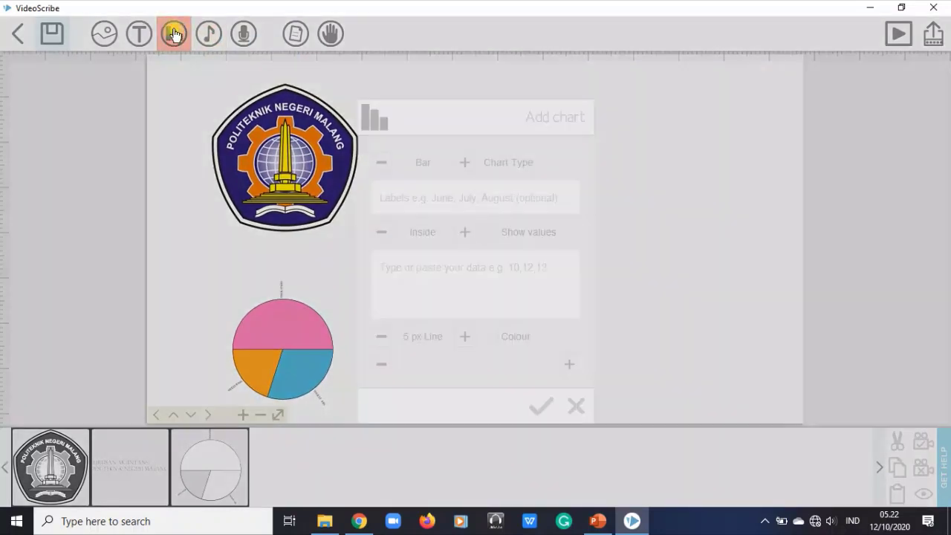
click(465, 162)
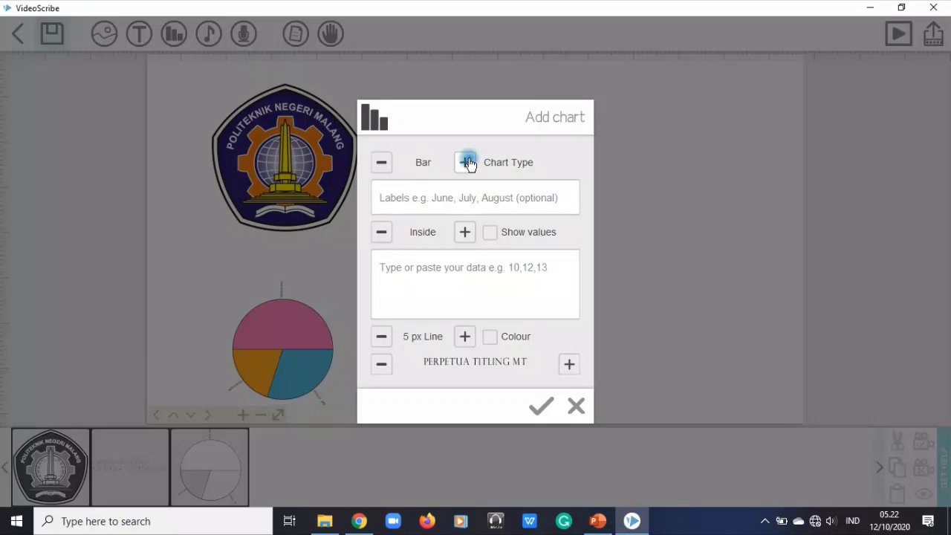
click(576, 405)
- Add the Cali_Buzz track from the AUDIO AND SOUND EFFECT > AUDIO folder on Local Disk (D:) as the scribe's music
click(208, 33)
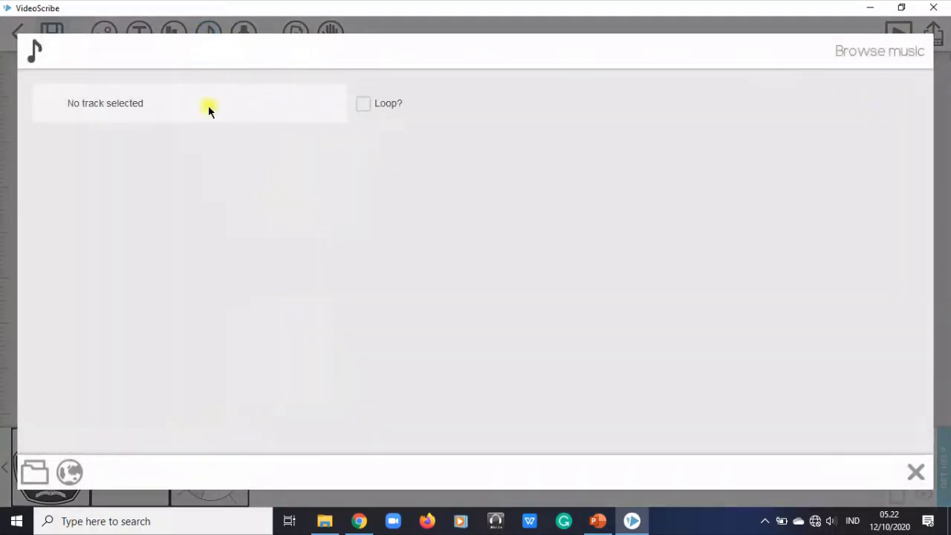
click(32, 473)
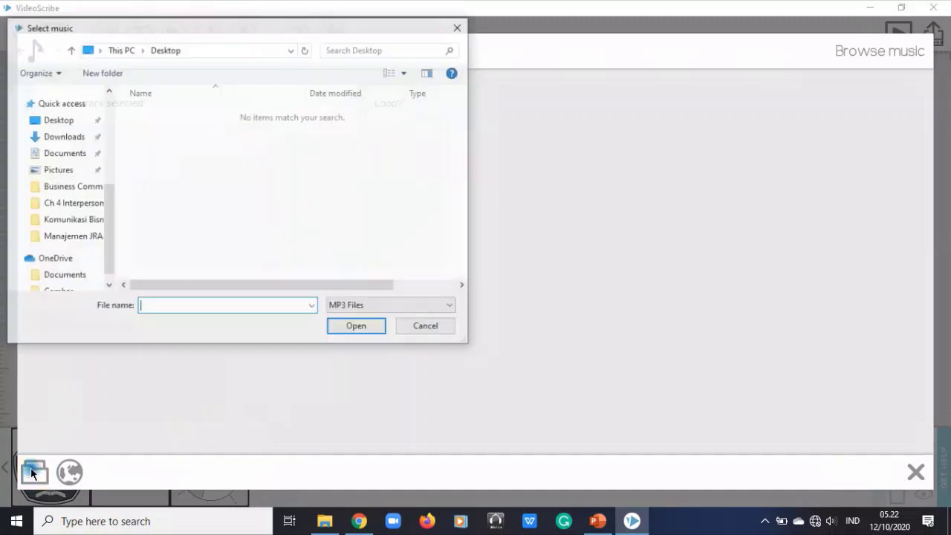
click(429, 327)
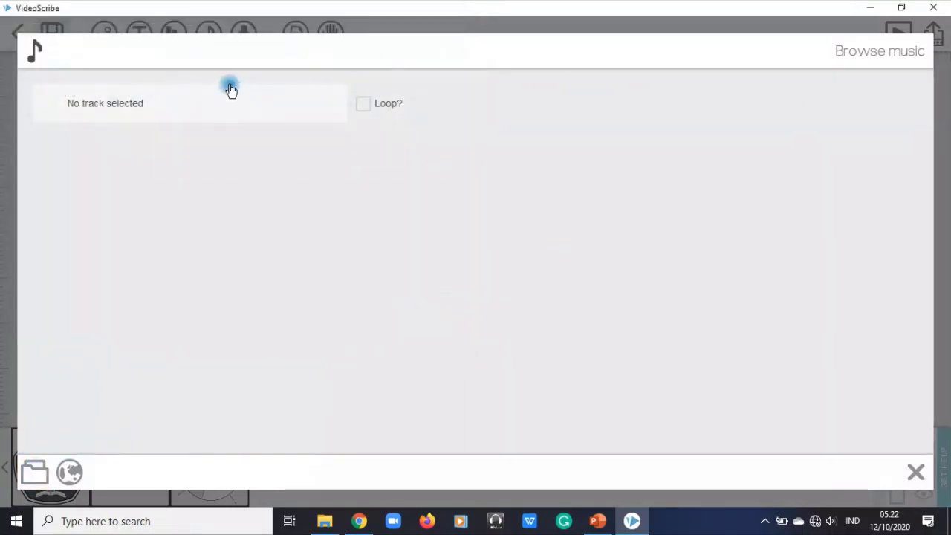
click(40, 474)
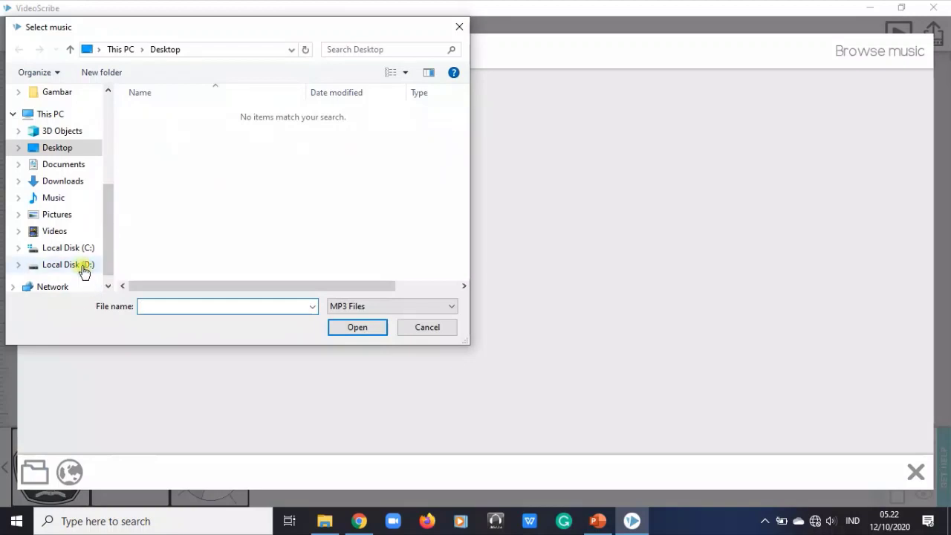
click(81, 265)
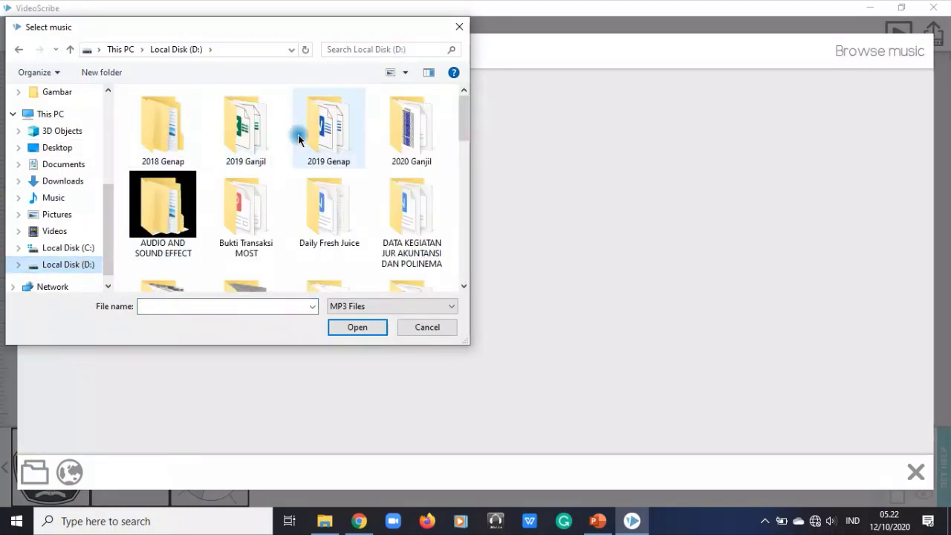
double_click(154, 220)
double_click(175, 113)
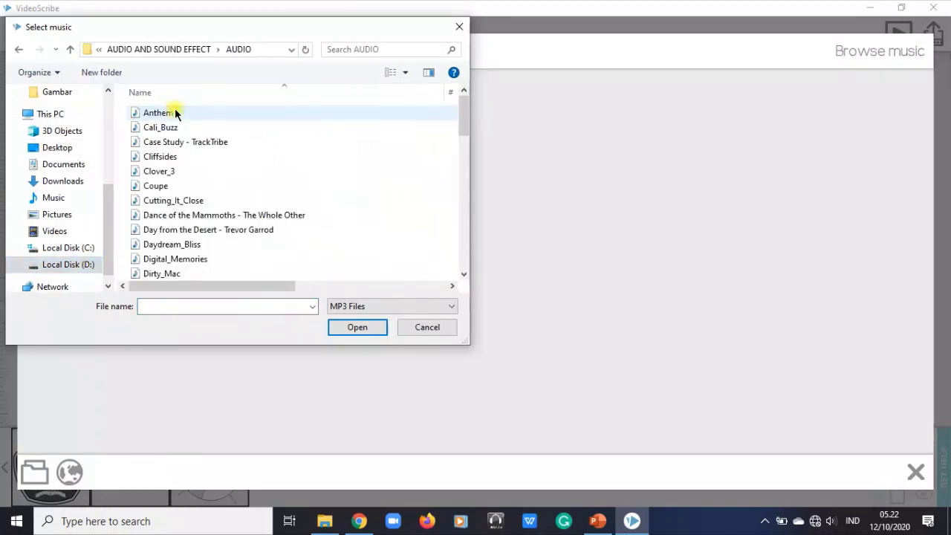
double_click(178, 127)
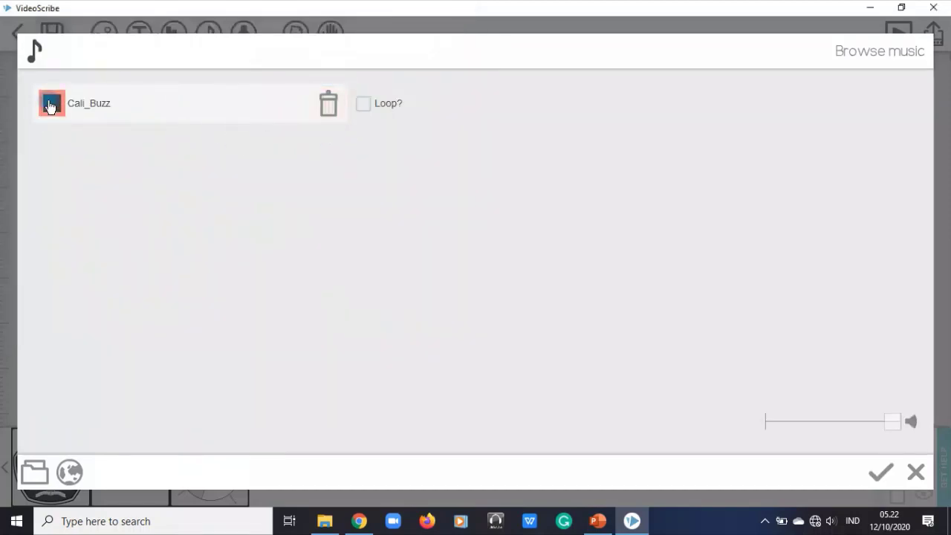
click(881, 472)
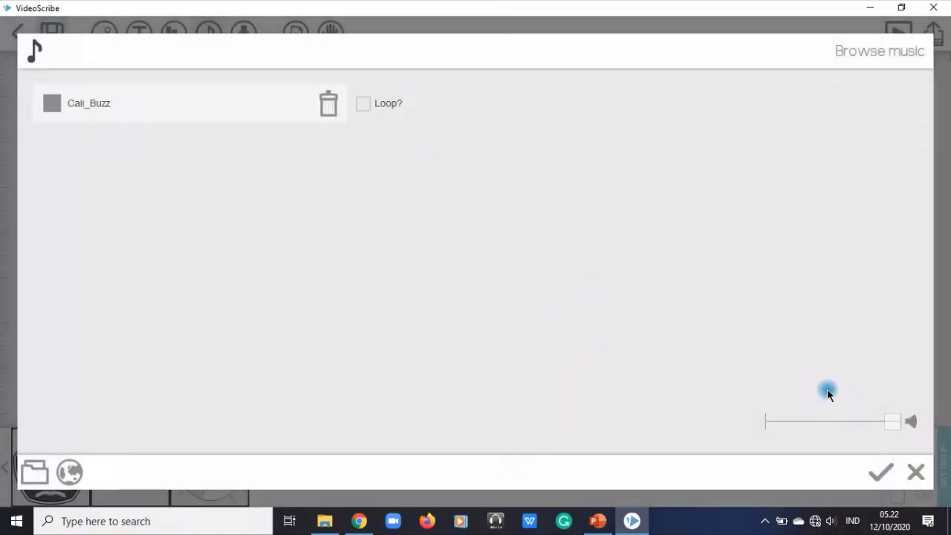
click(879, 471)
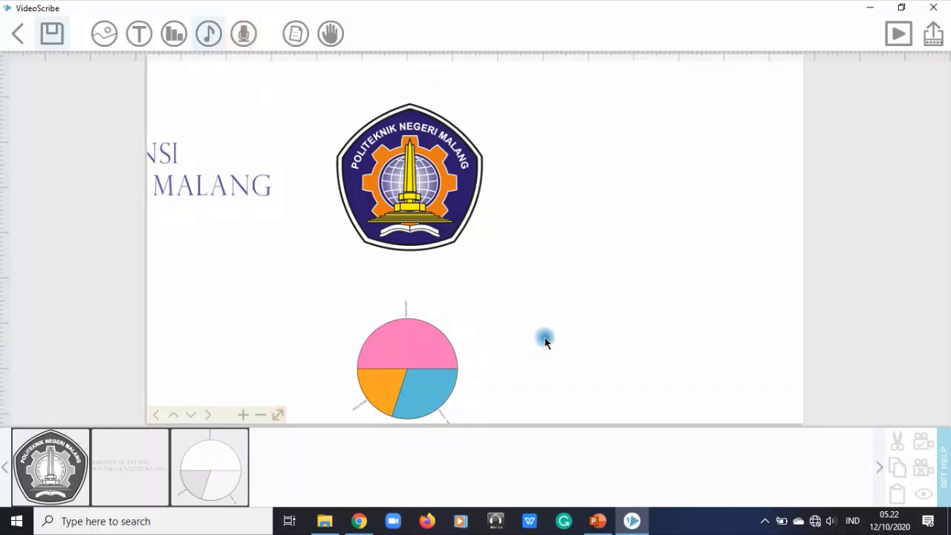
- Set the canvas paper to the first off-white texture
drag(553, 292, 670, 279)
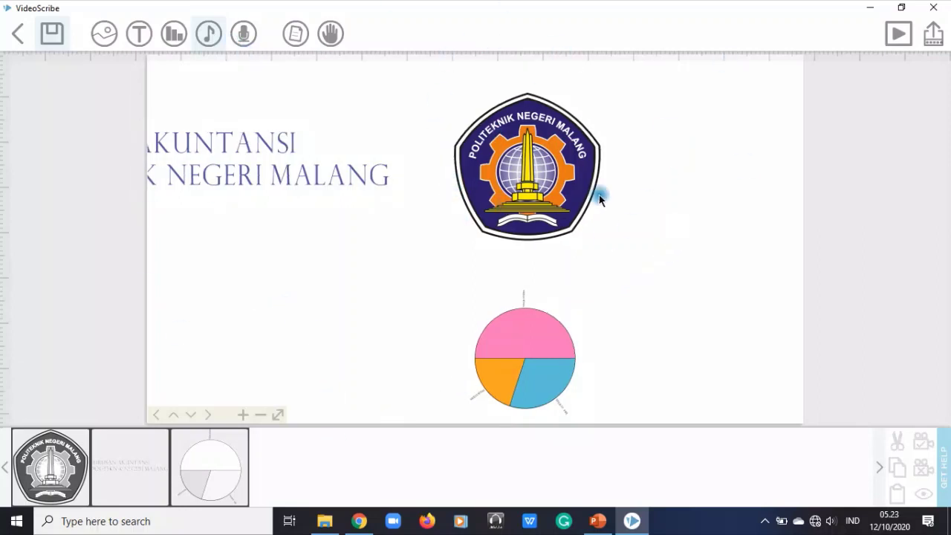
click(294, 34)
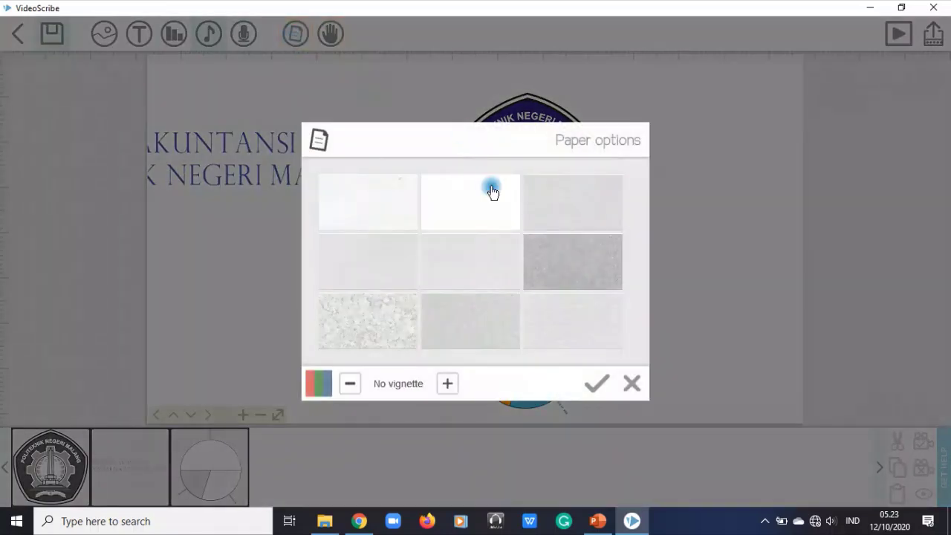
click(387, 204)
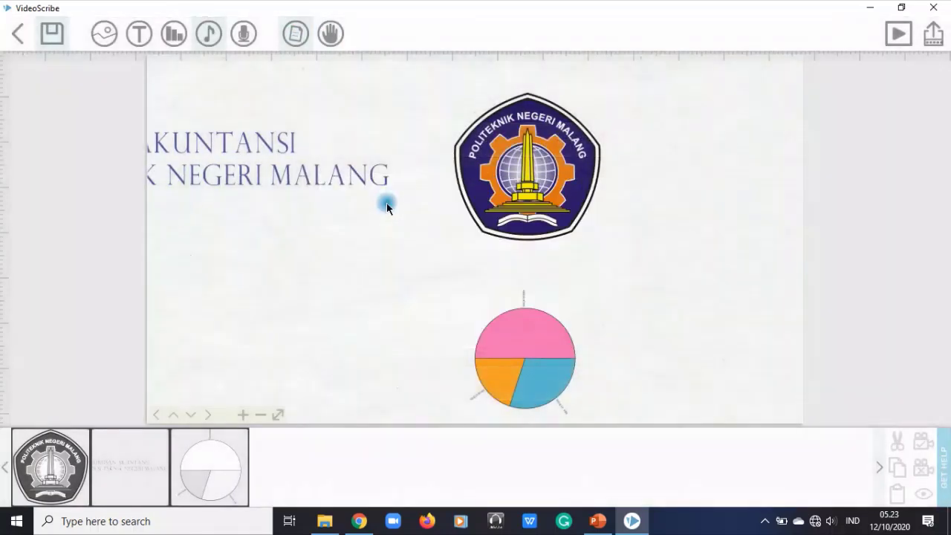
- Change the canvas paper to the dark grey mottled texture
drag(424, 227, 685, 319)
drag(341, 208, 331, 266)
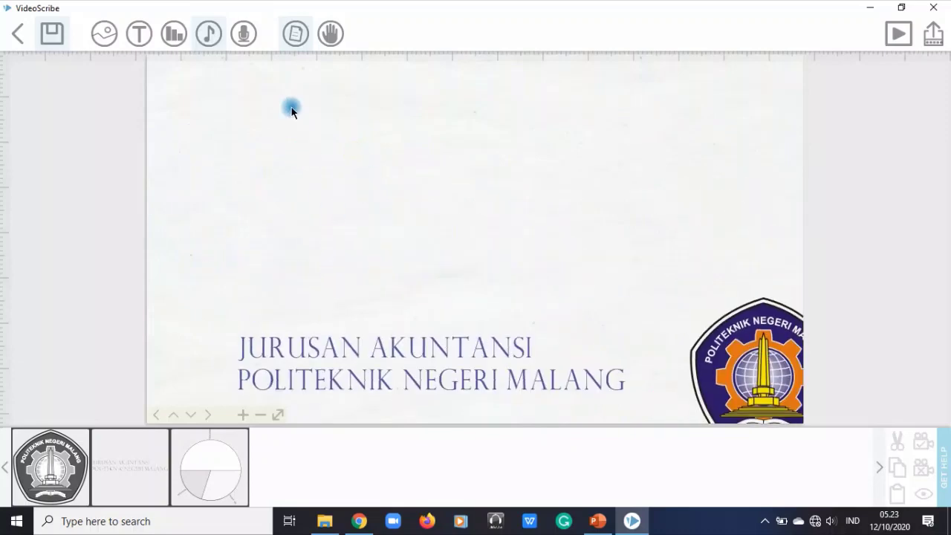
click(295, 33)
double_click(548, 263)
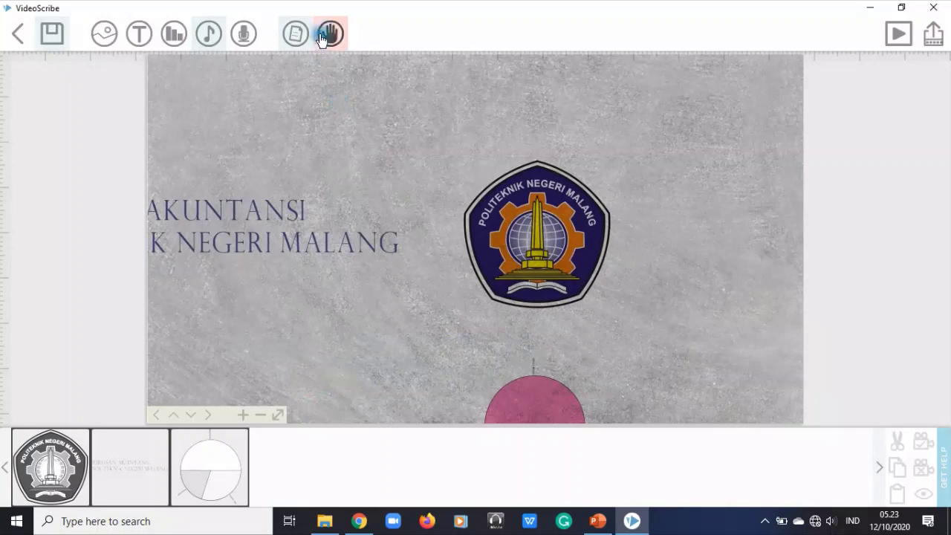
- Preview the blank no-hand option among the scribe's drawing hands and close the hand selection
click(330, 33)
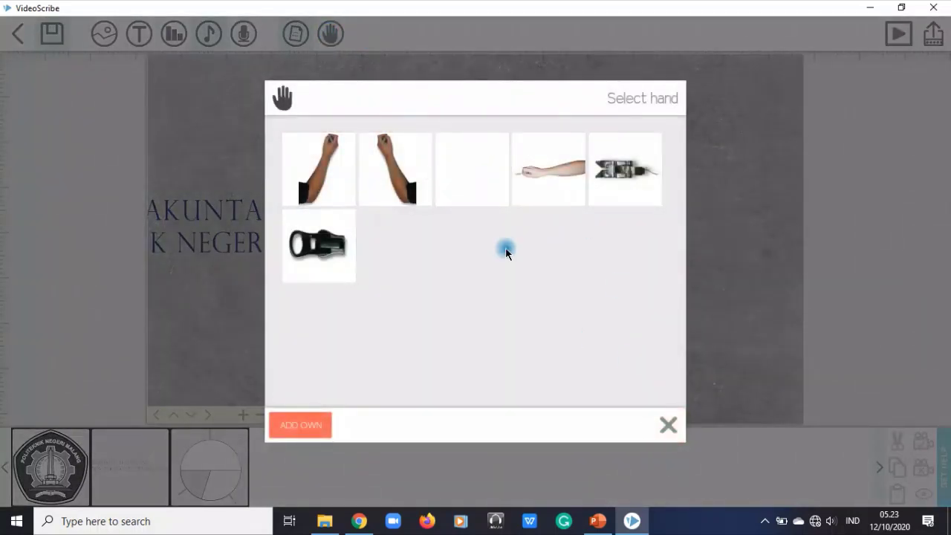
click(469, 170)
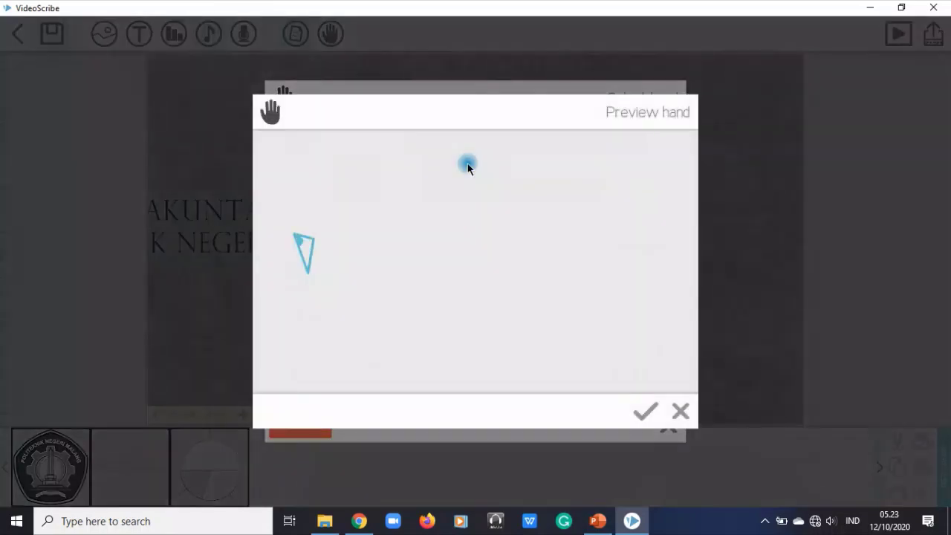
click(657, 420)
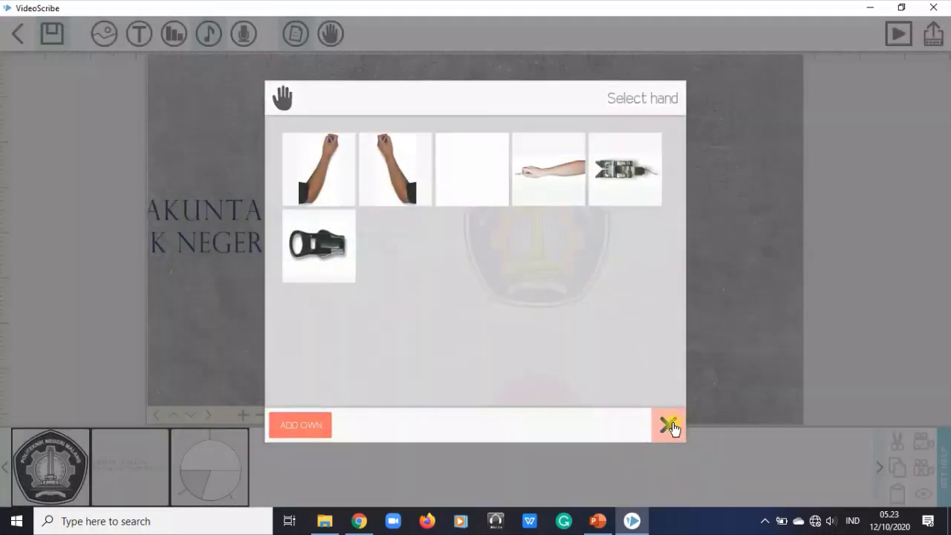
click(668, 424)
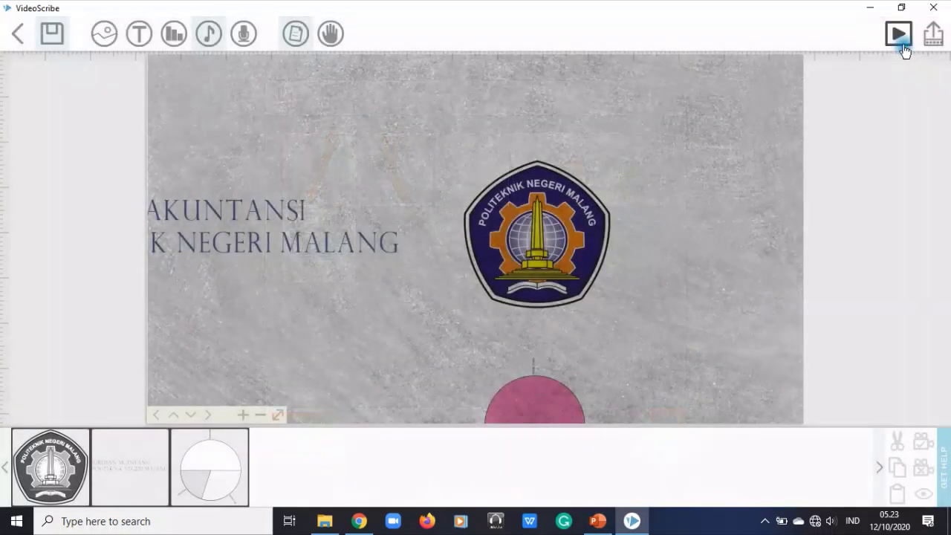
- Play the whole scribe in preview and return to the canvas
click(898, 34)
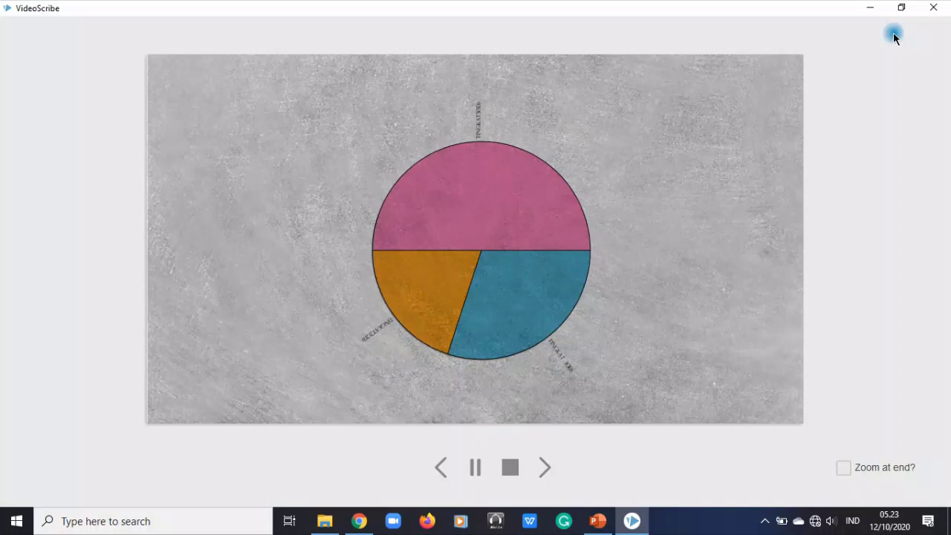
click(894, 35)
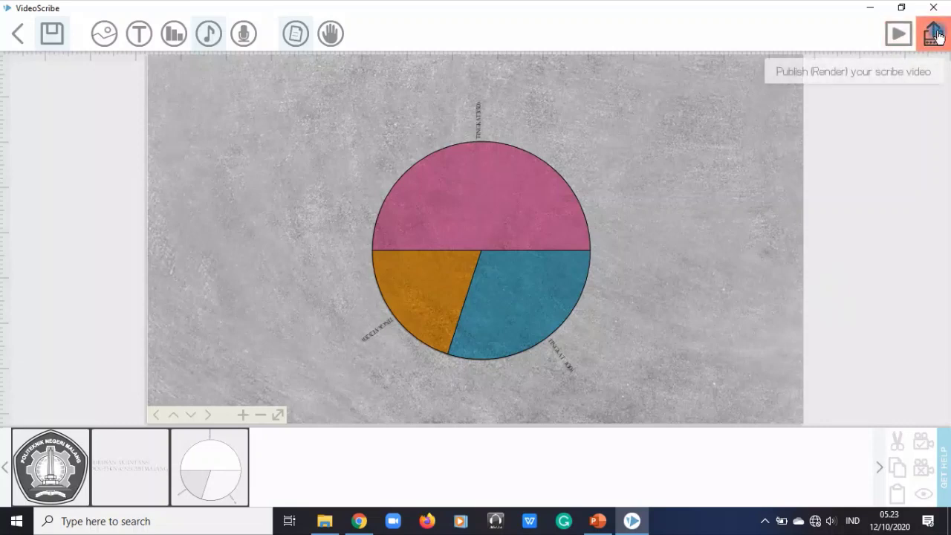
click(883, 466)
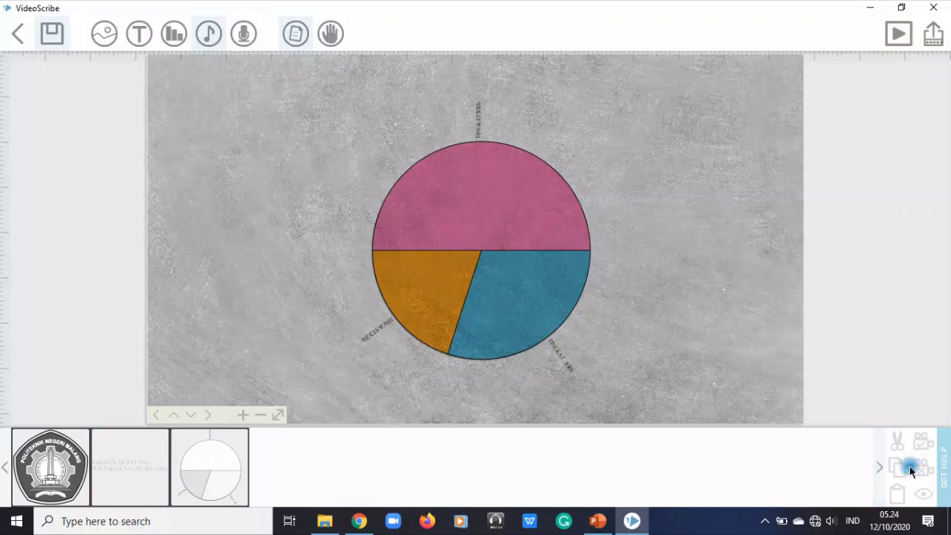
- Save the scribe as "tester" in the base folder
click(50, 36)
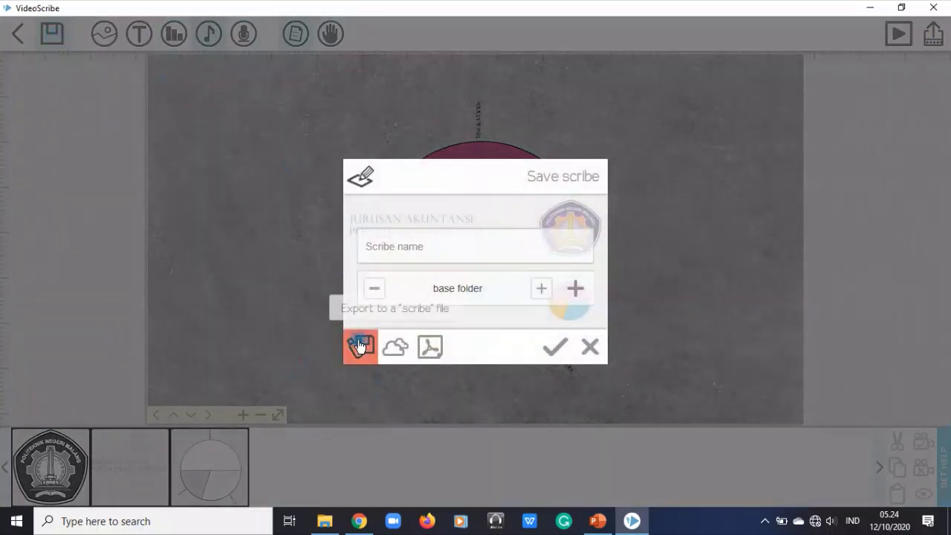
click(464, 240)
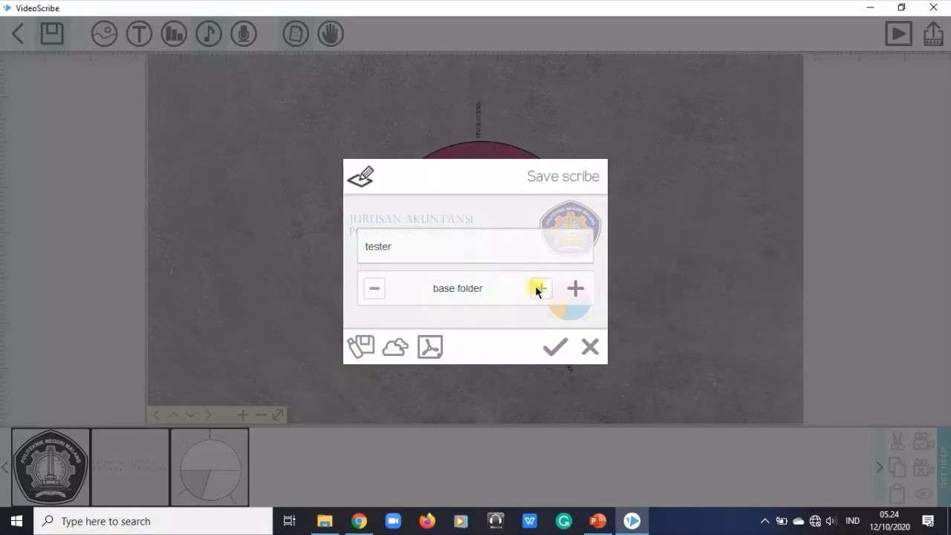
click(575, 289)
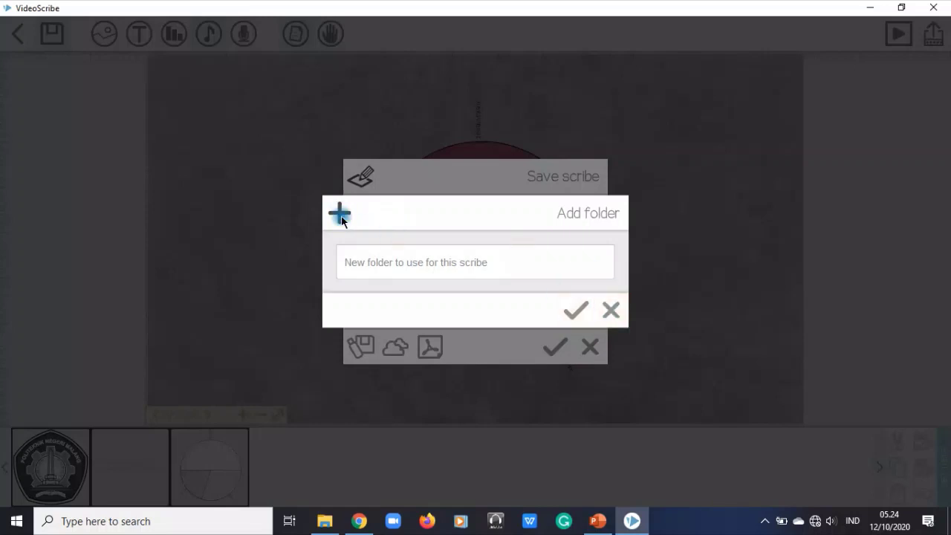
click(611, 310)
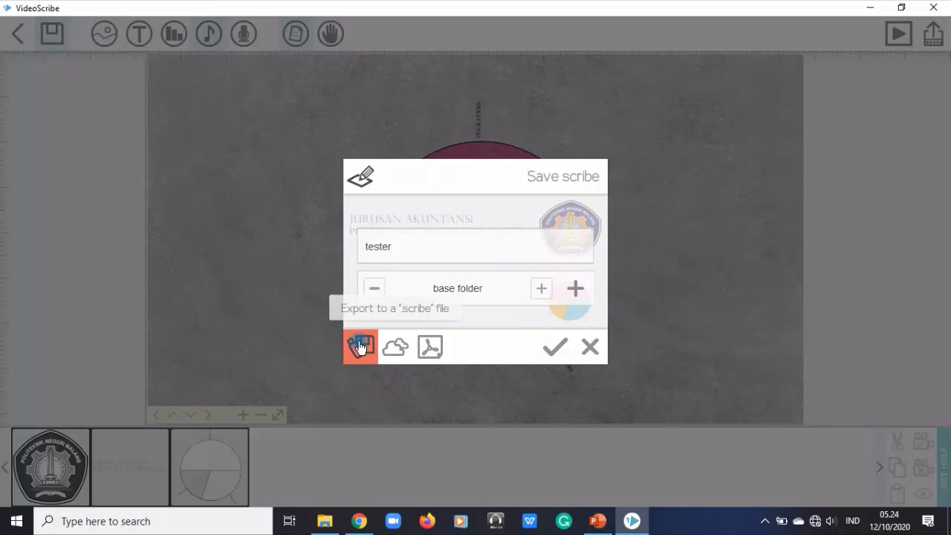
click(554, 347)
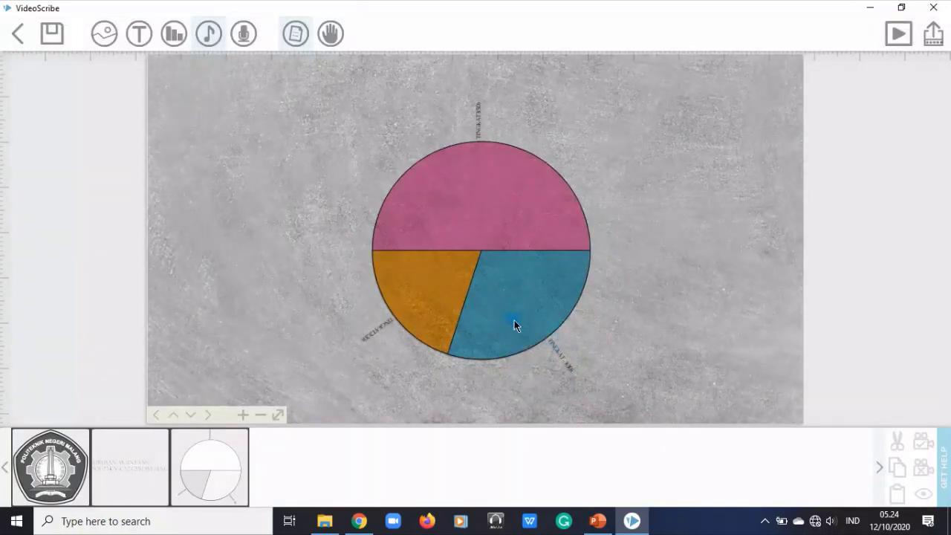
- Save the scribe and export it as a local scribe file named "tester" on the Desktop
click(51, 34)
click(556, 342)
click(52, 34)
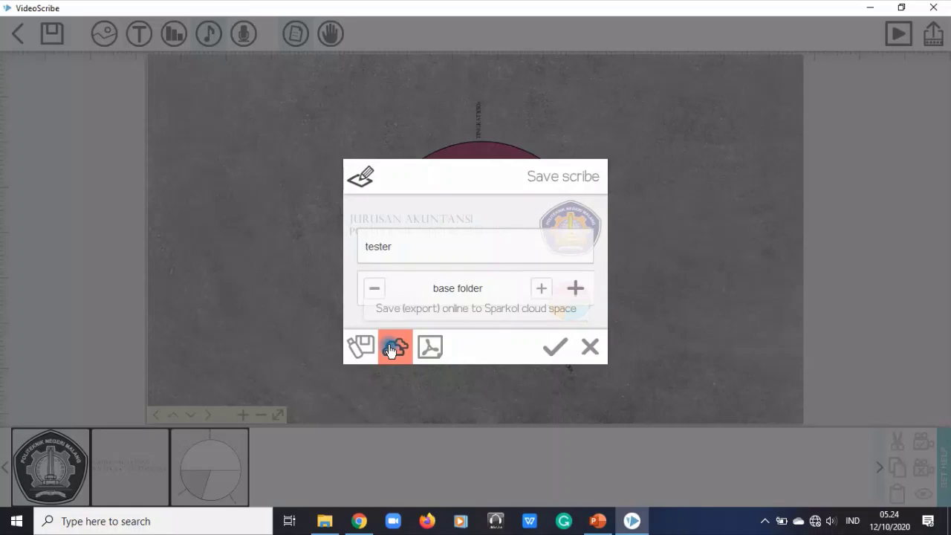
click(346, 344)
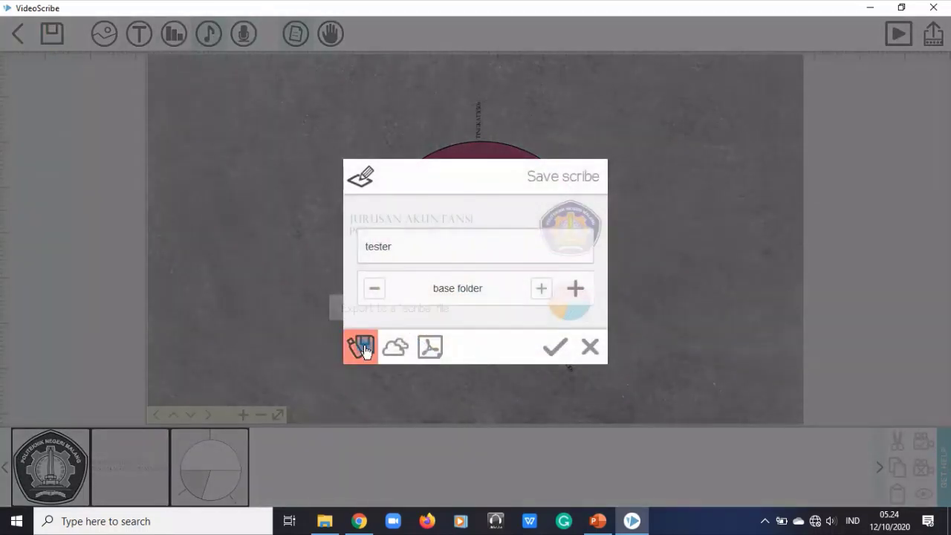
click(364, 348)
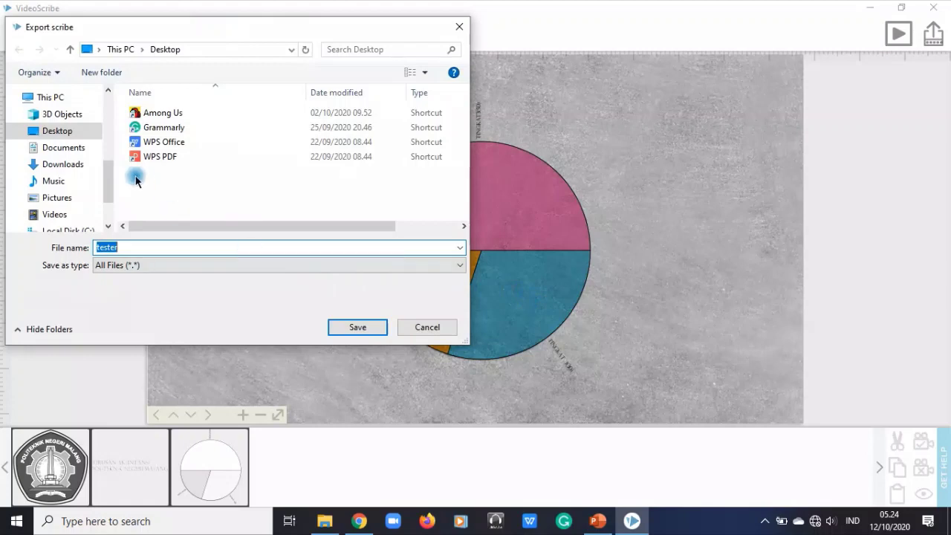
click(375, 327)
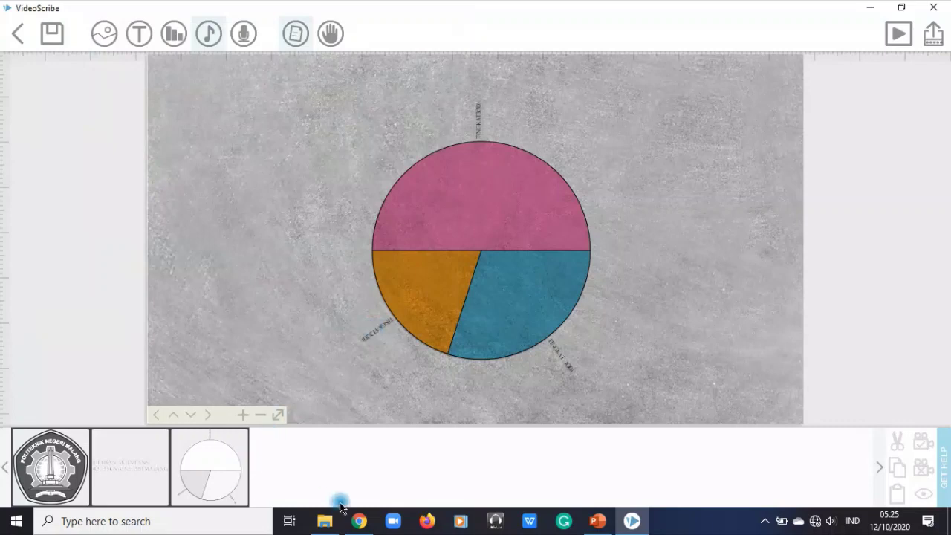
- Check the exported tester.scribe file in the Desktop folder in File Explorer, and switch back to VideoScribe
click(325, 521)
click(49, 93)
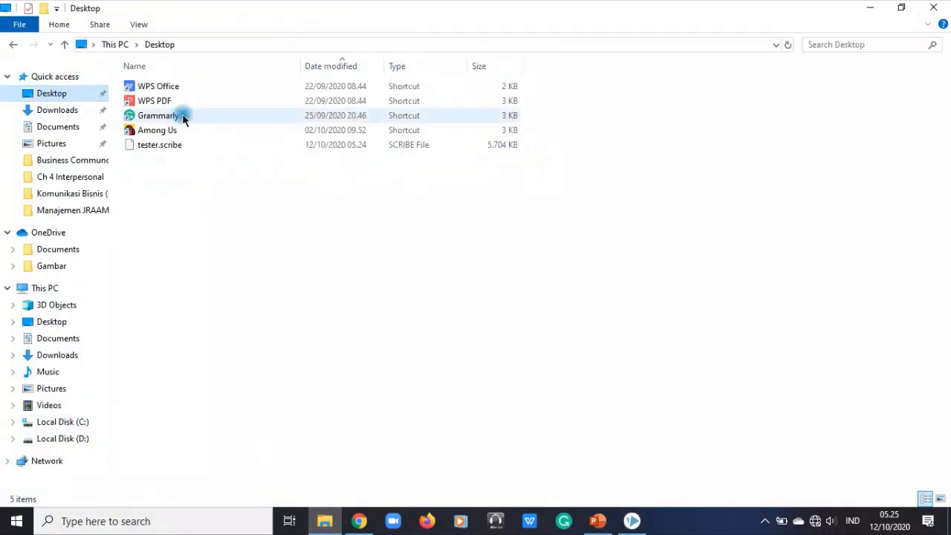
click(178, 149)
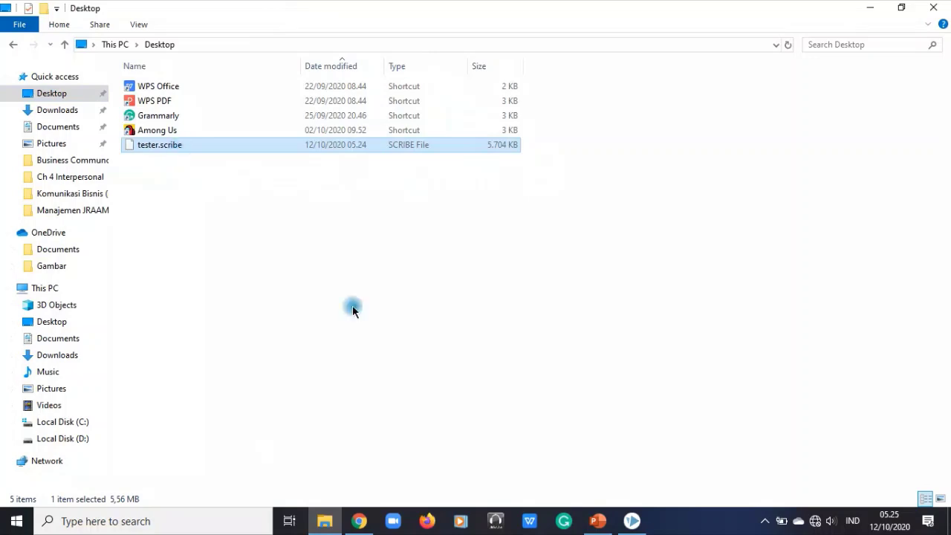
click(631, 521)
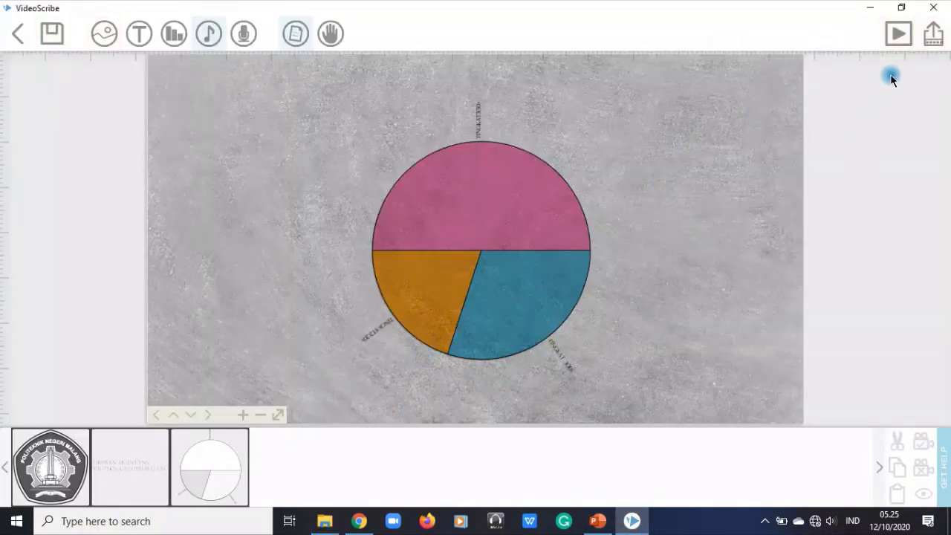
- Start publishing the scribe as a local video file and choose the Desktop as its output folder
click(929, 37)
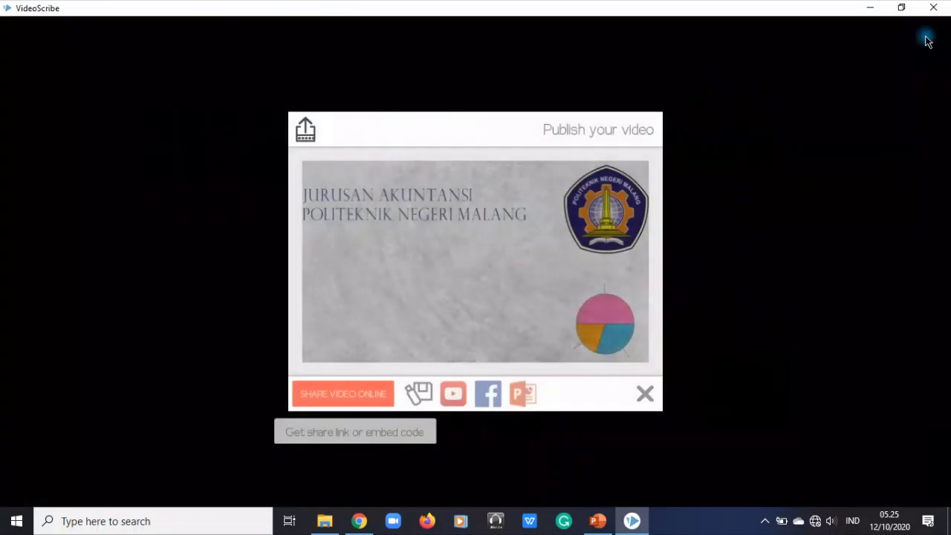
click(417, 396)
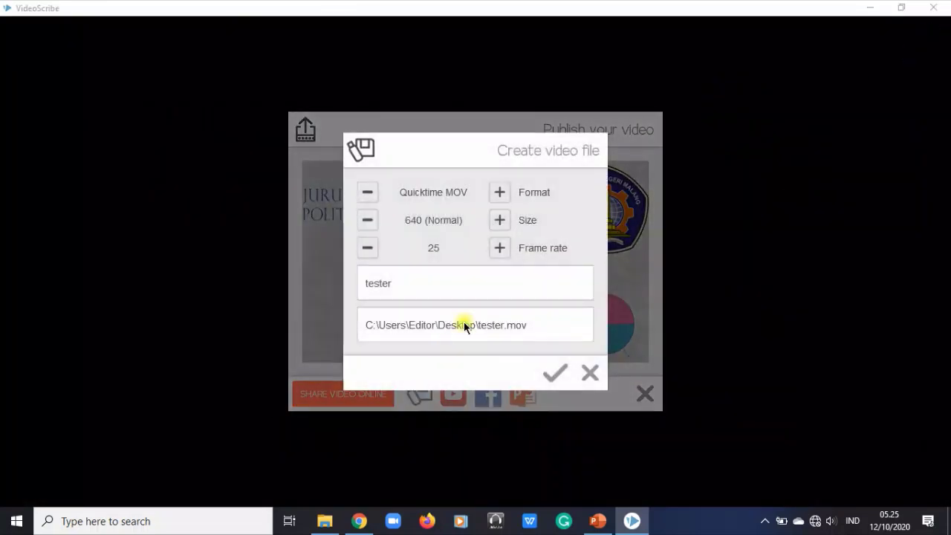
click(464, 325)
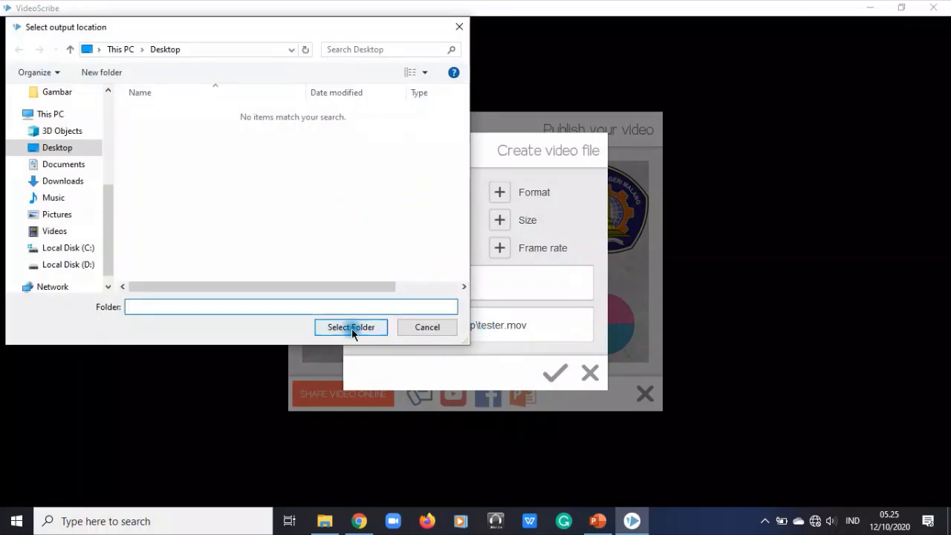
click(370, 327)
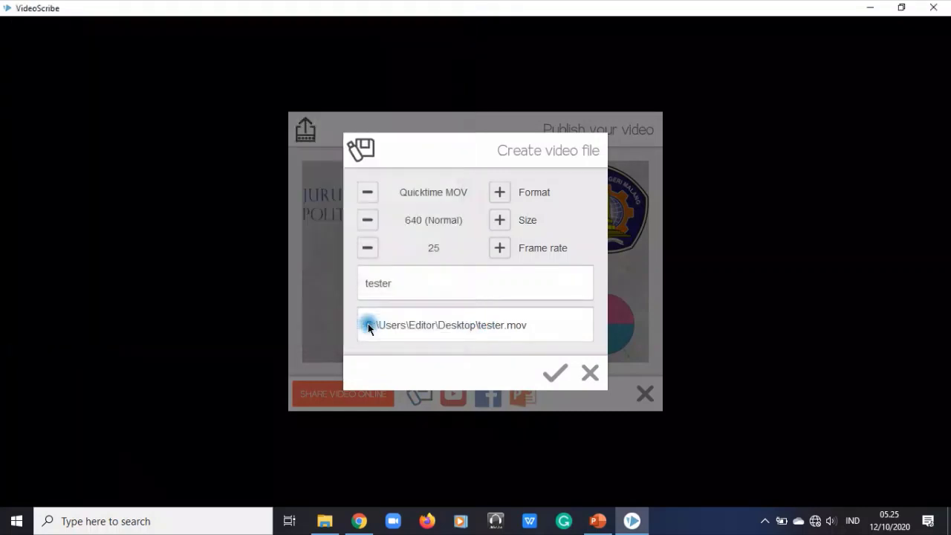
- Browse the video formats, including Image Sequence (PNG) and Windows WMV, and start rendering the "tester" video to the Desktop
click(502, 193)
click(503, 193)
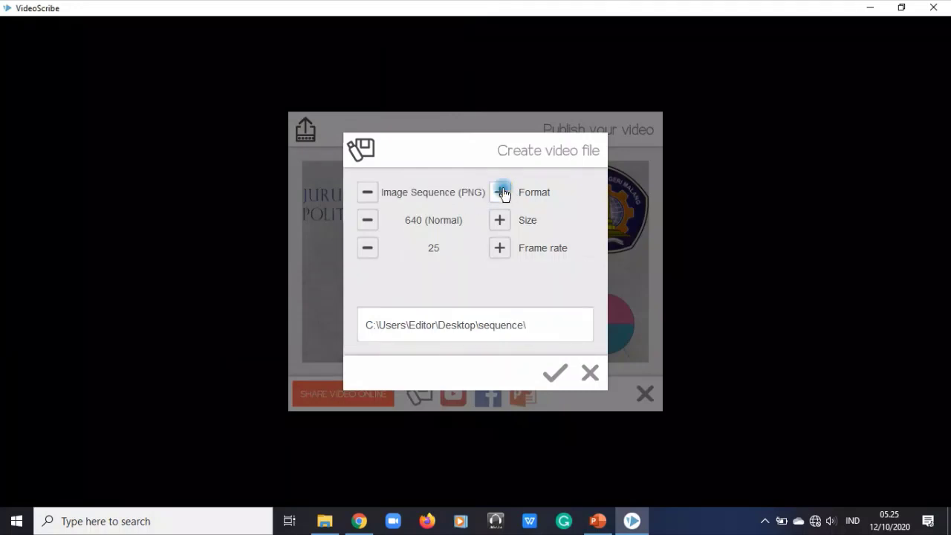
click(503, 194)
click(502, 193)
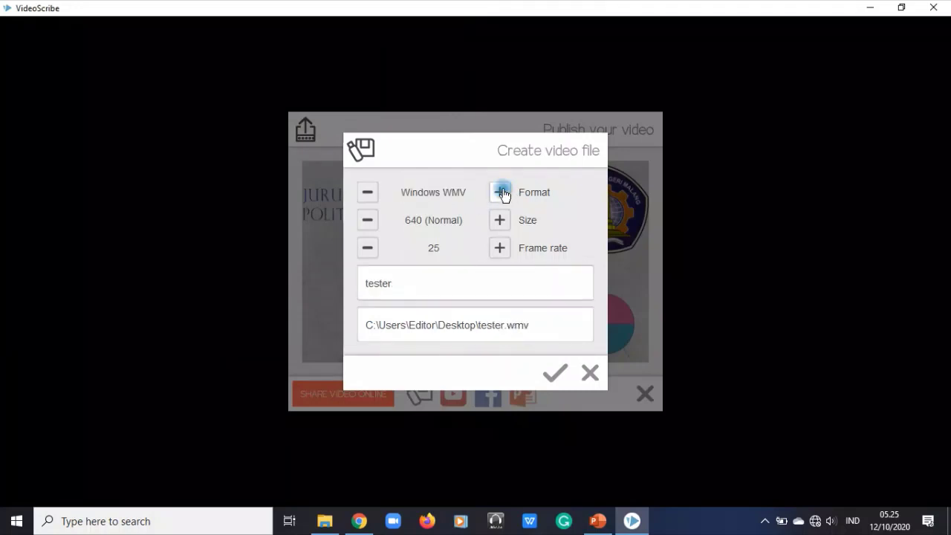
click(502, 193)
click(396, 208)
click(366, 192)
click(559, 372)
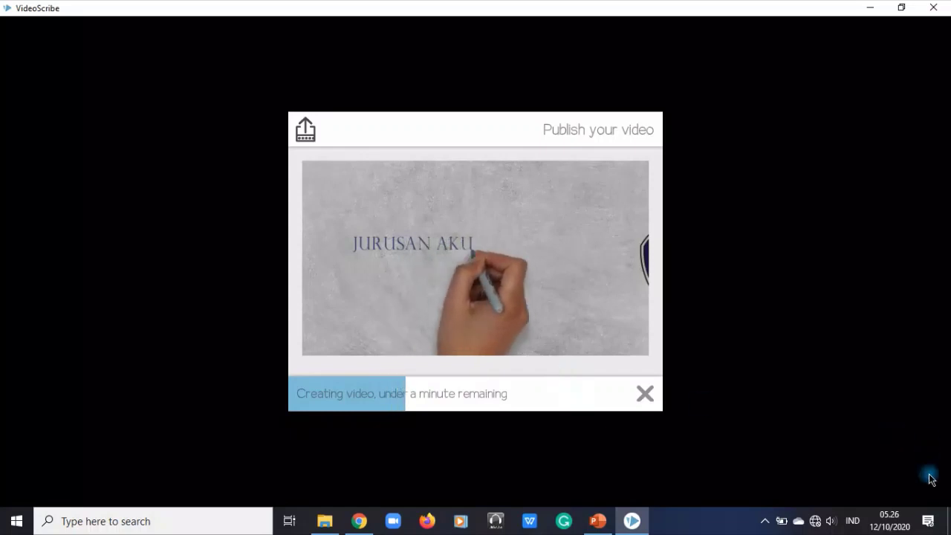
- Connect the computer to the first secured Wi-Fi network in the list
click(816, 521)
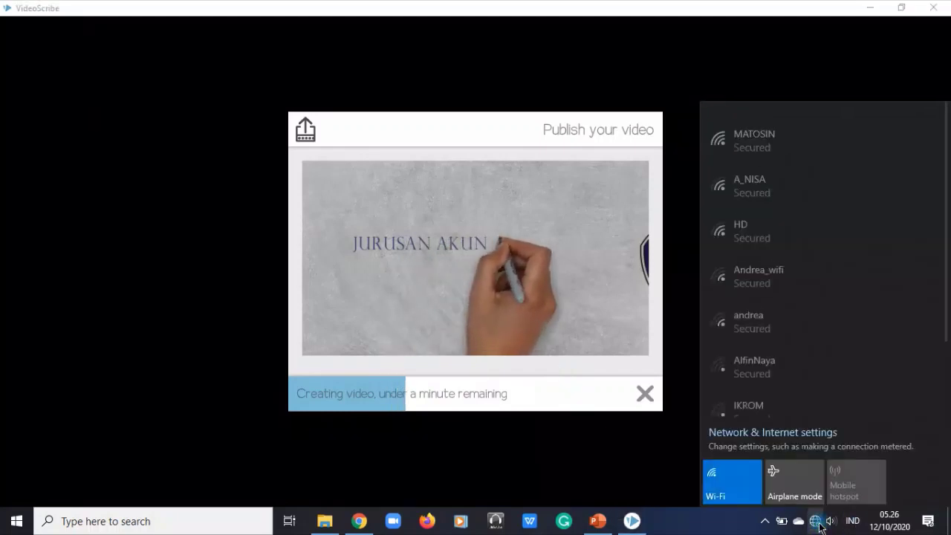
click(815, 155)
click(866, 192)
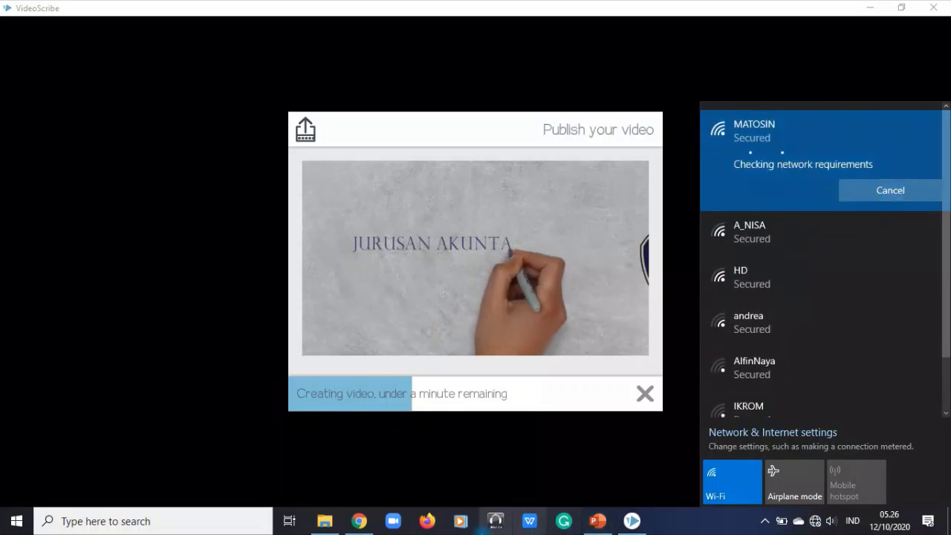
- Switch to Chrome, search Google for "animaker" and open the Animaker website
click(371, 522)
click(190, 12)
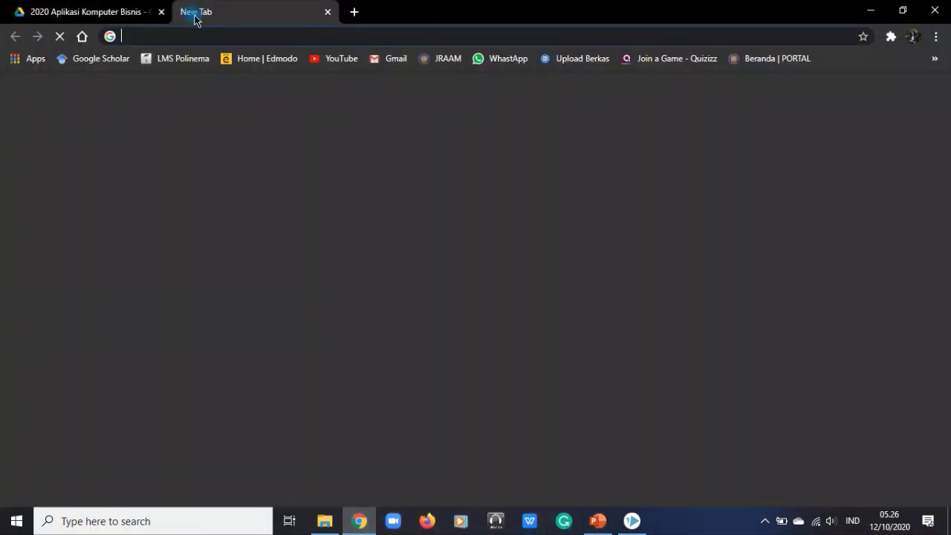
text(an)
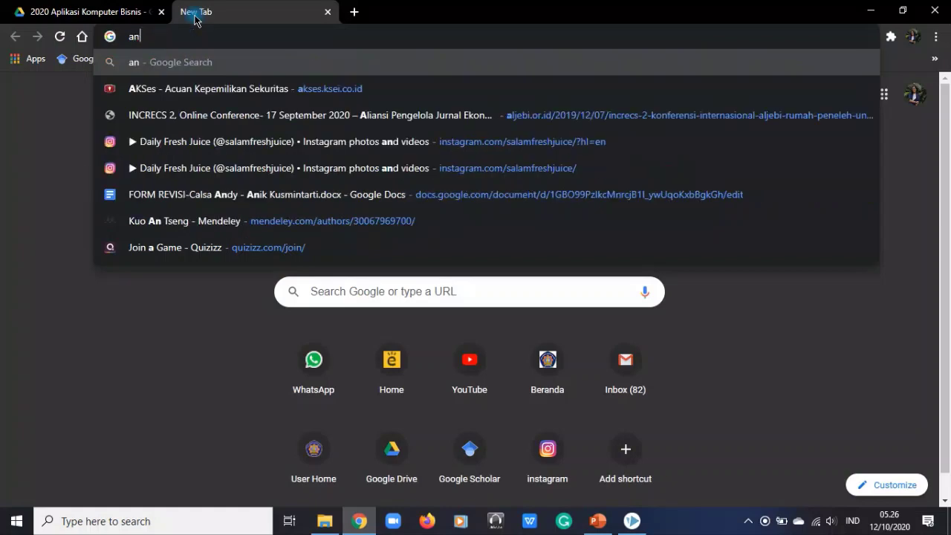
text(imak)
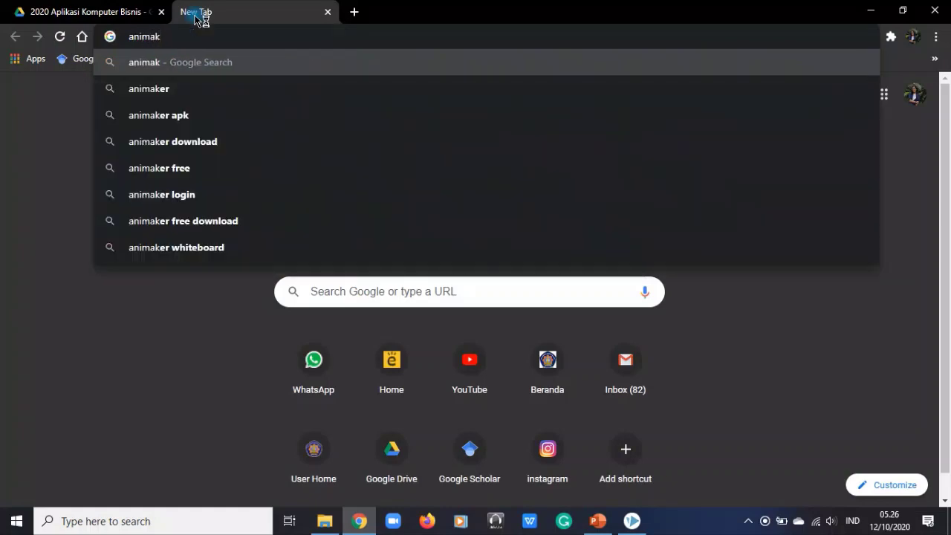
text(er)
key(Return)
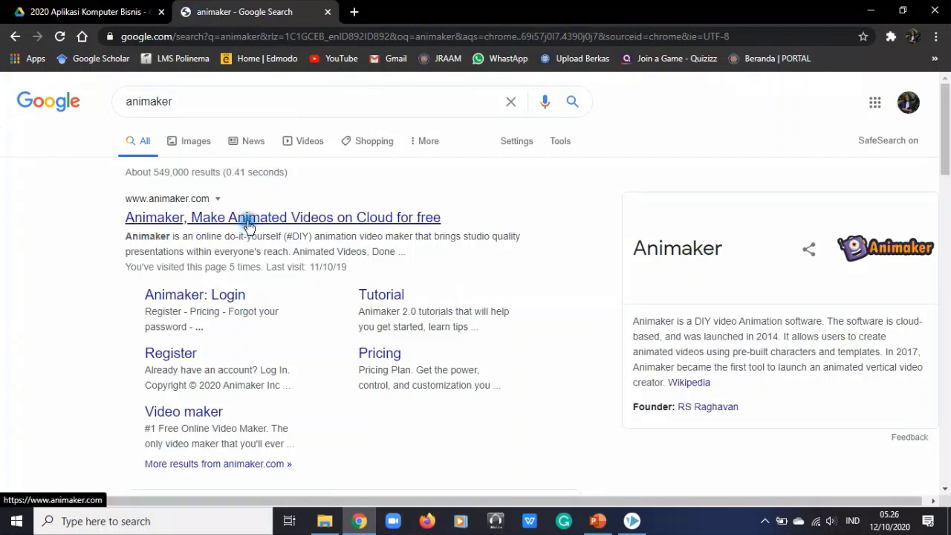
click(248, 220)
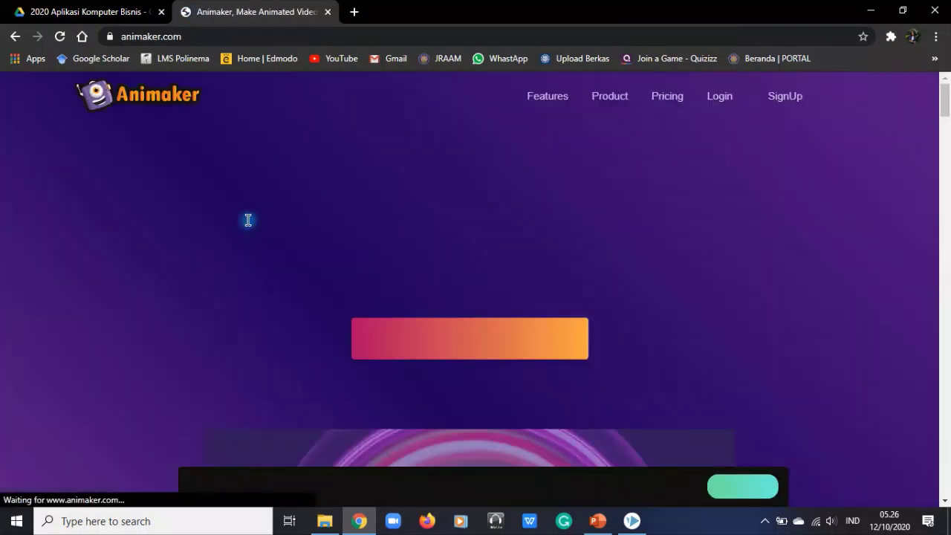
- Sign up for Animaker with a Google account
click(504, 340)
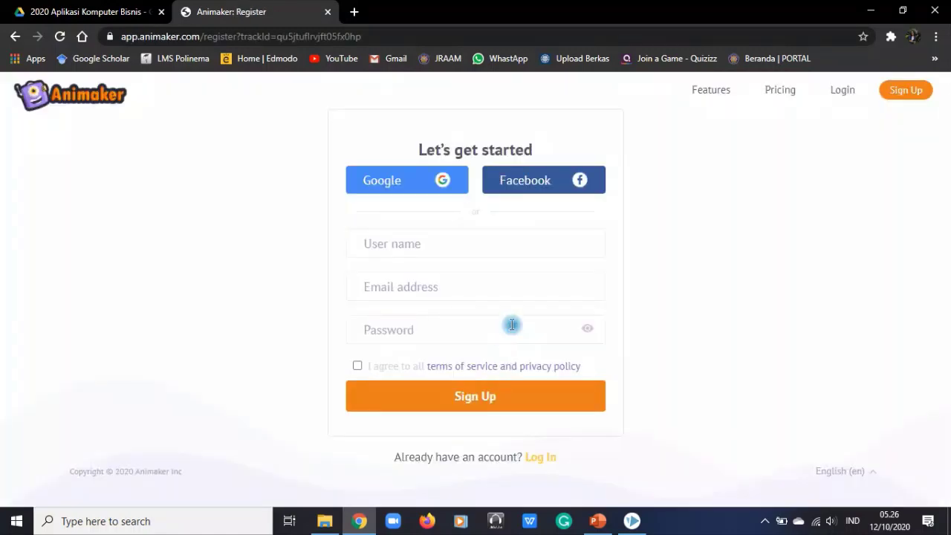
click(440, 182)
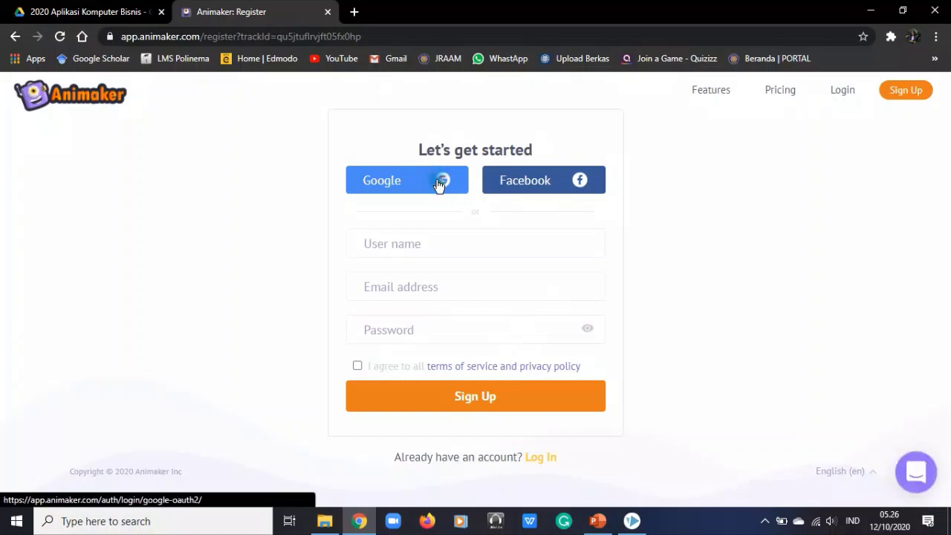
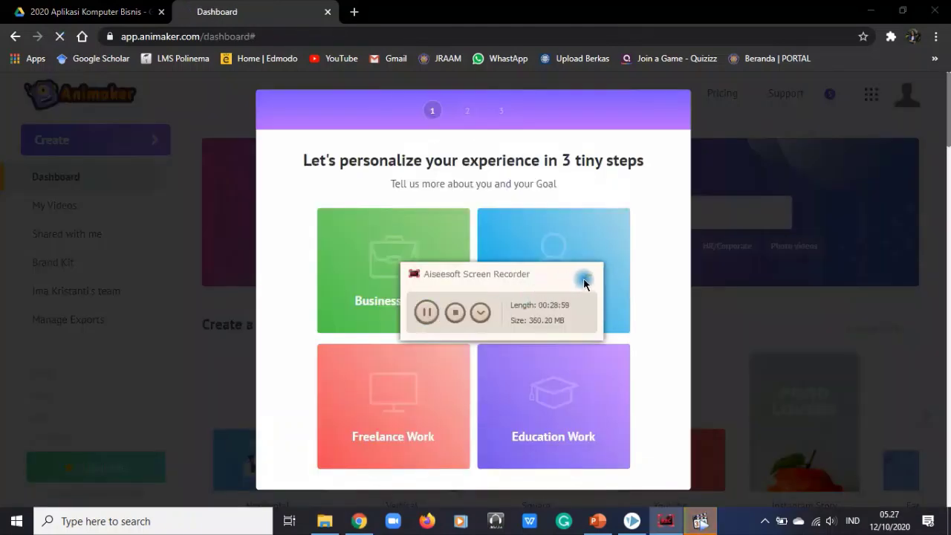
click(585, 279)
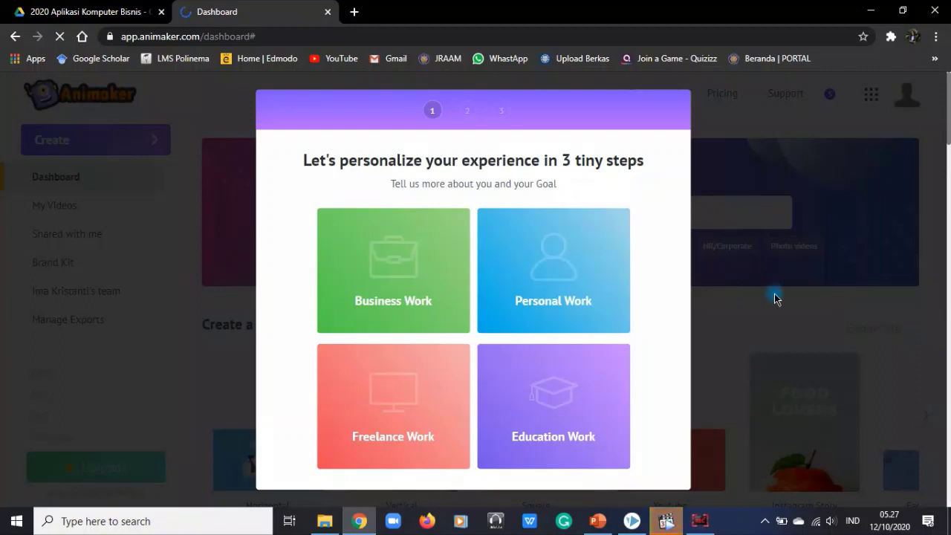
- Personalize the Animaker account for Education Work and choose the Student role
mouse_move(511, 227)
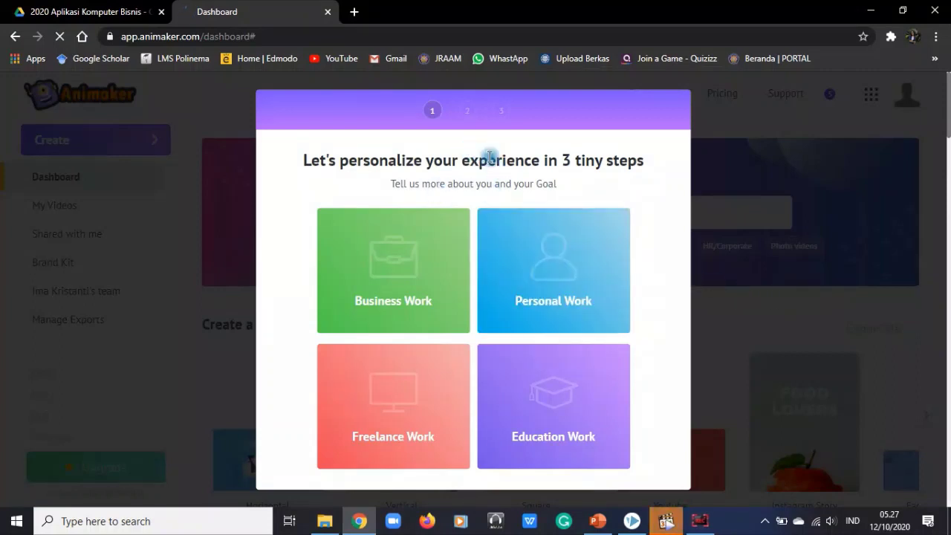
mouse_move(442, 376)
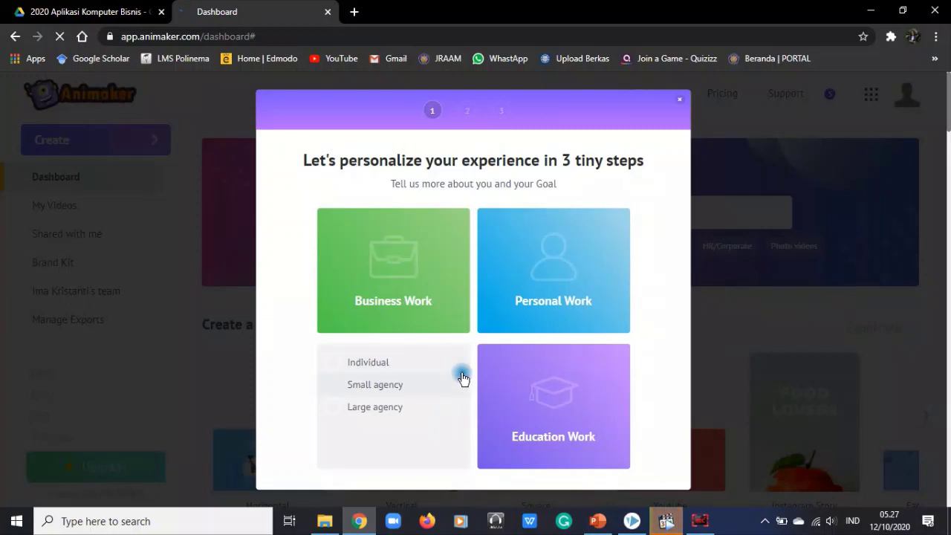
mouse_move(617, 222)
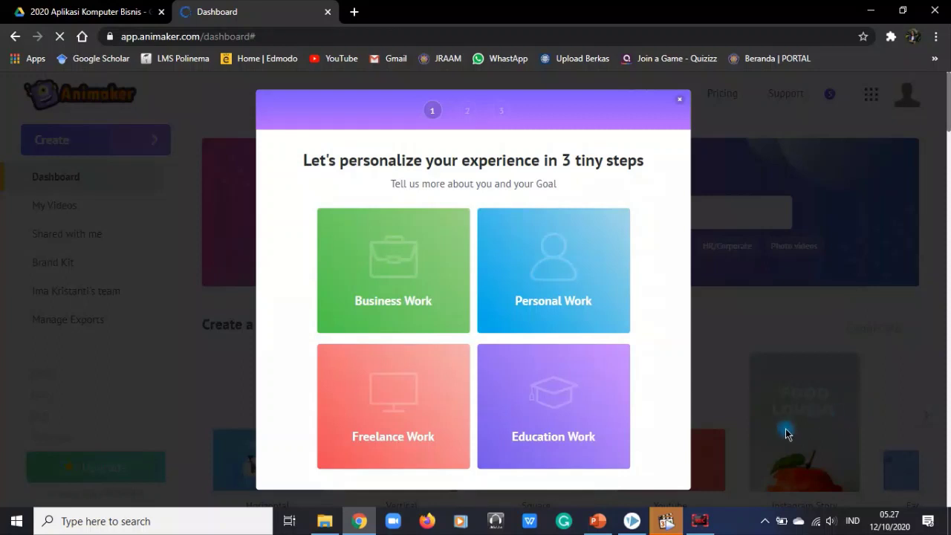
mouse_move(555, 394)
click(582, 382)
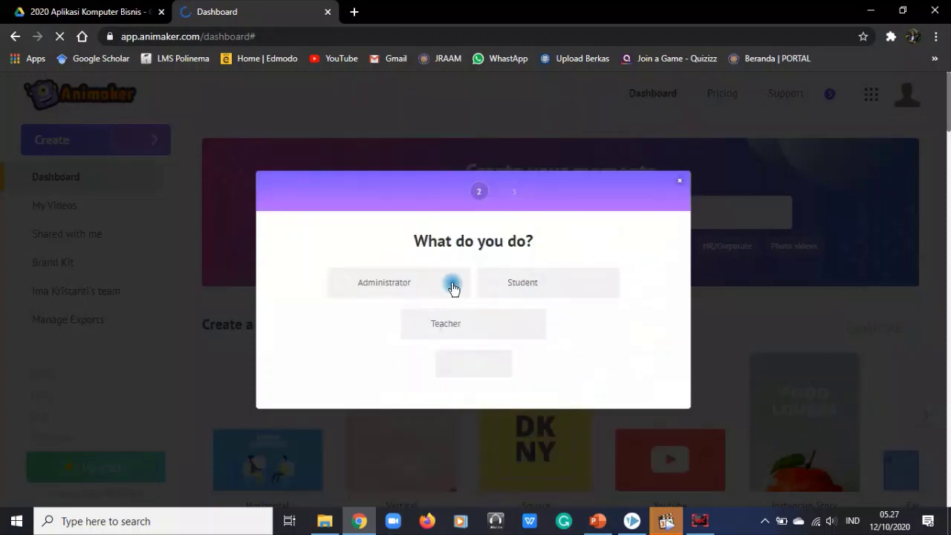
click(561, 286)
click(509, 357)
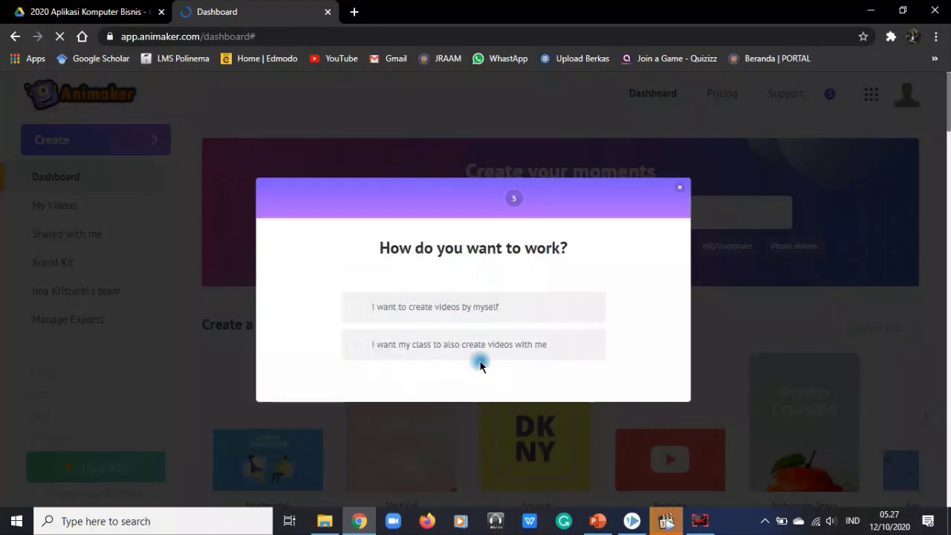
- Choose "I want to create videos by myself" as the way of working and finish the personalization
click(480, 365)
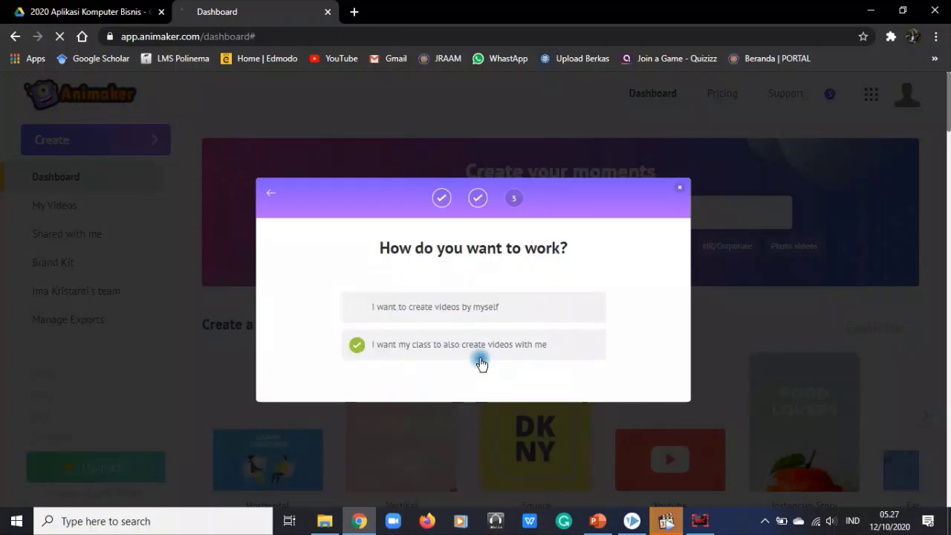
click(438, 309)
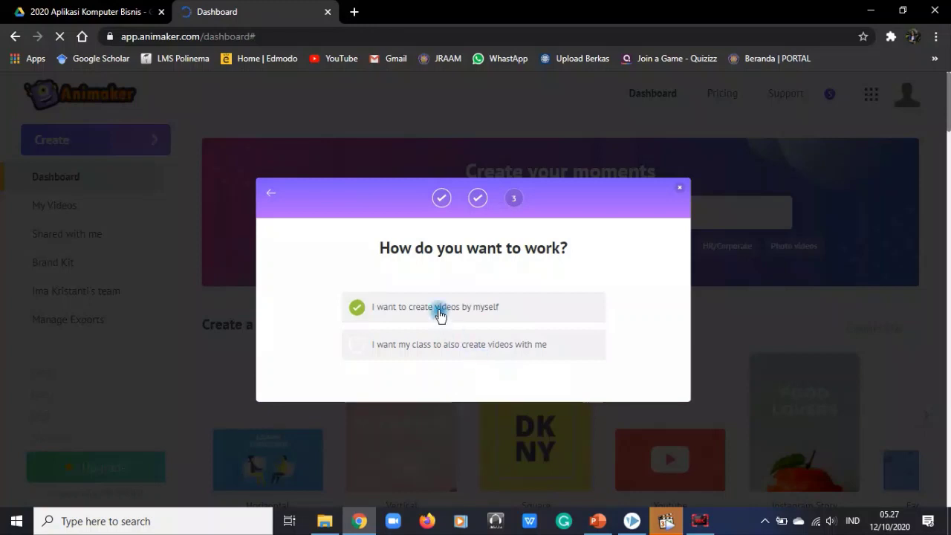
click(490, 402)
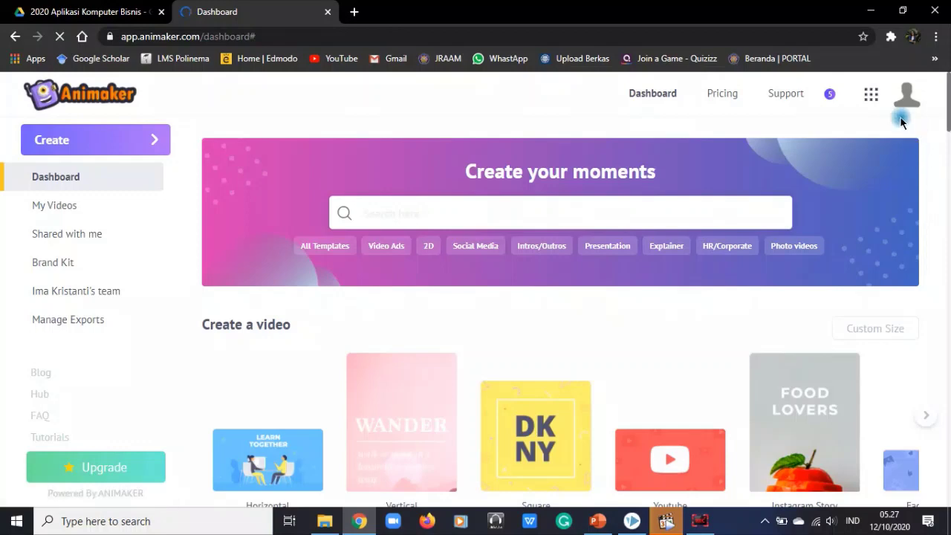
- Open the video template gallery from the Animaker dashboard
click(431, 345)
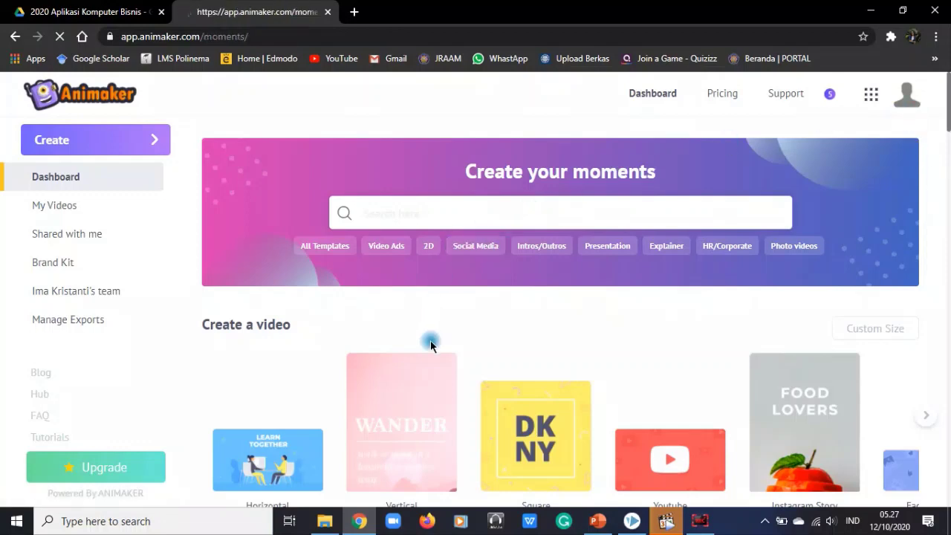
scroll(431, 343, down, 2)
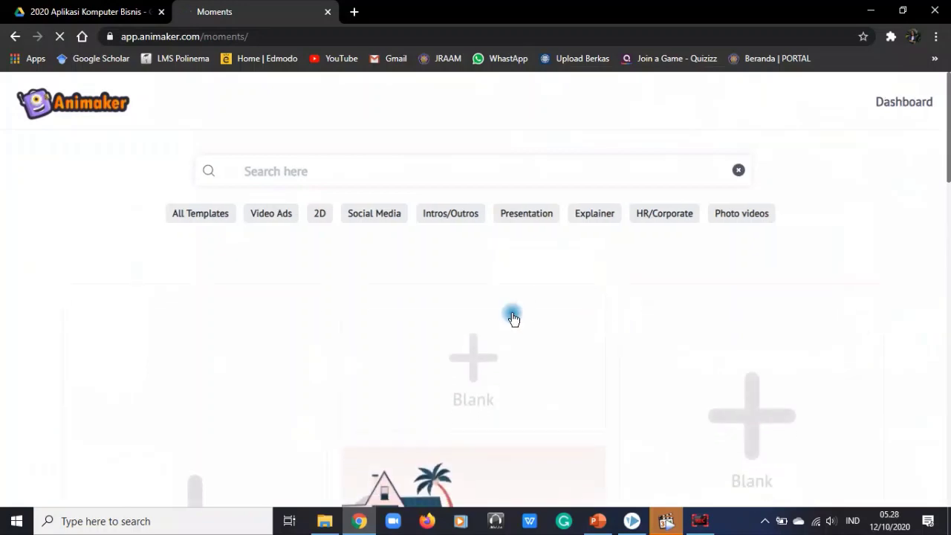
- Browse the video template gallery to examine the available template designs
scroll(514, 319, down, 4)
scroll(521, 320, down, 2)
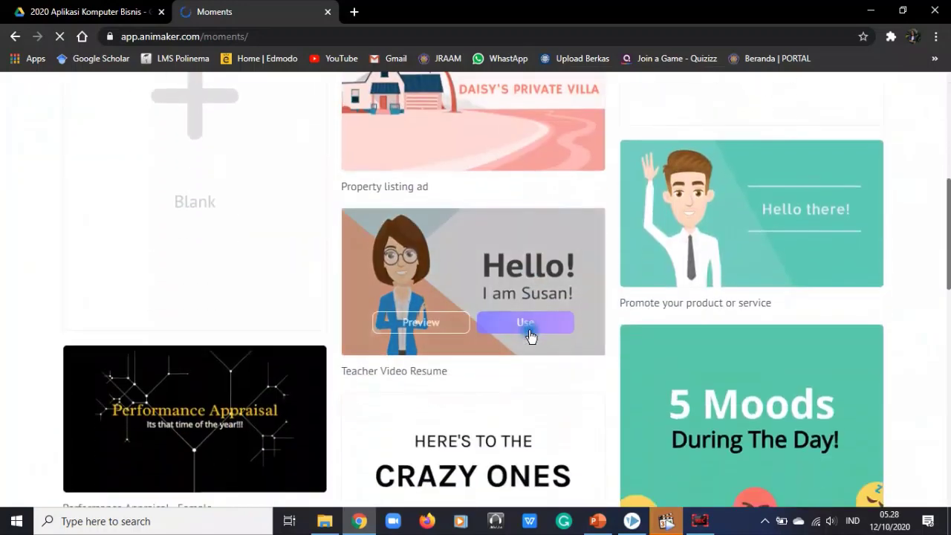
scroll(883, 415, down, 2)
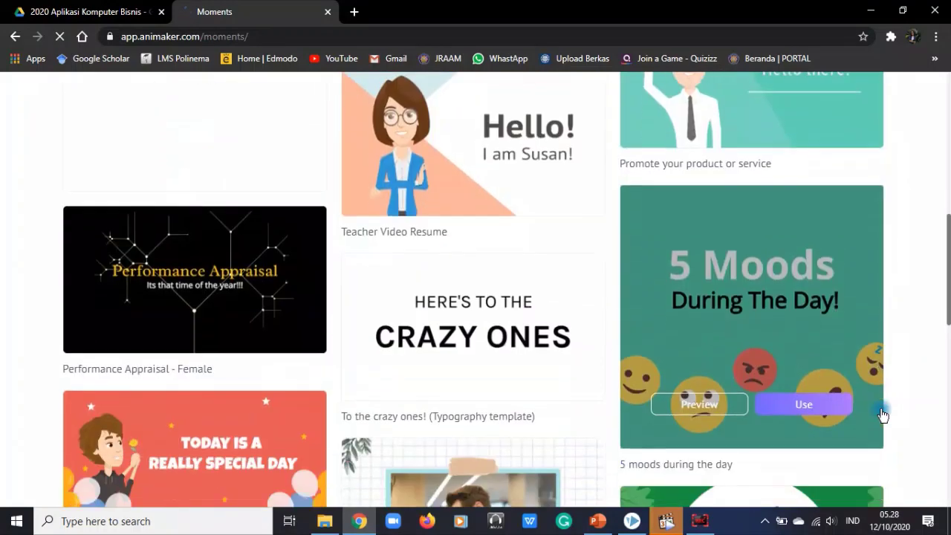
scroll(883, 415, down, 4)
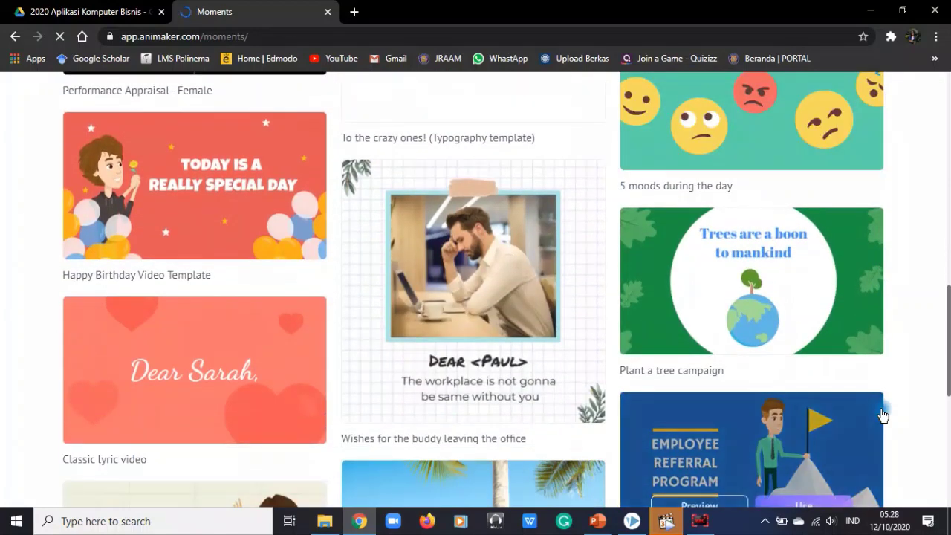
scroll(883, 415, down, 3)
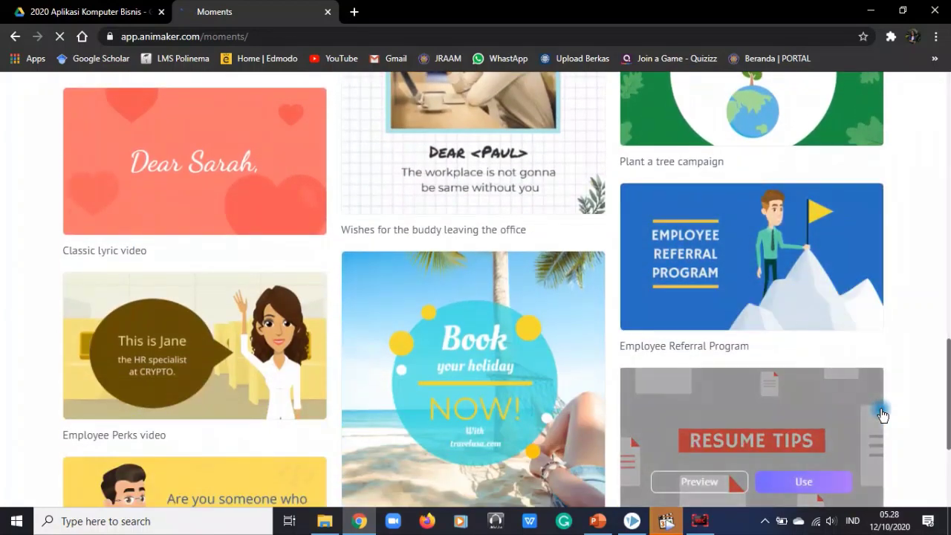
scroll(883, 414, down, 2)
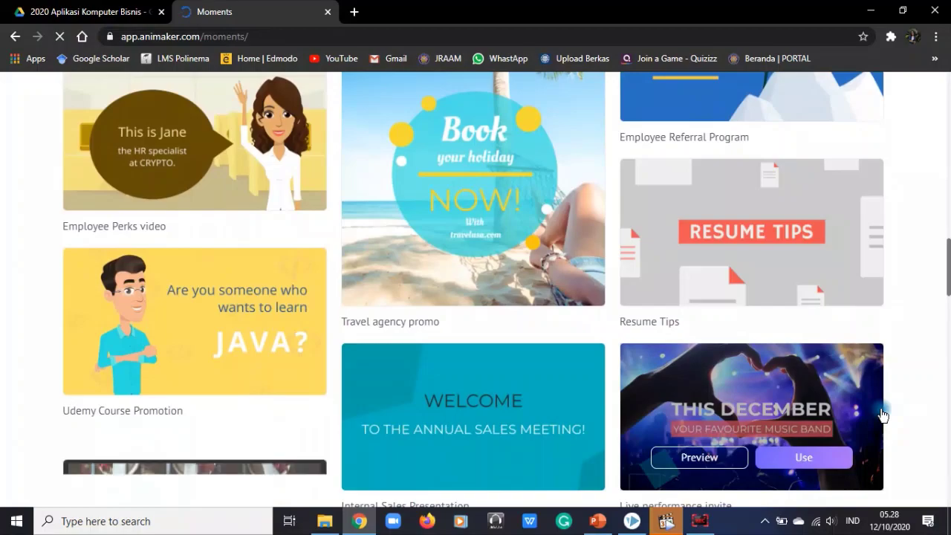
scroll(883, 415, down, 3)
scroll(882, 414, down, 2)
scroll(883, 414, up, 5)
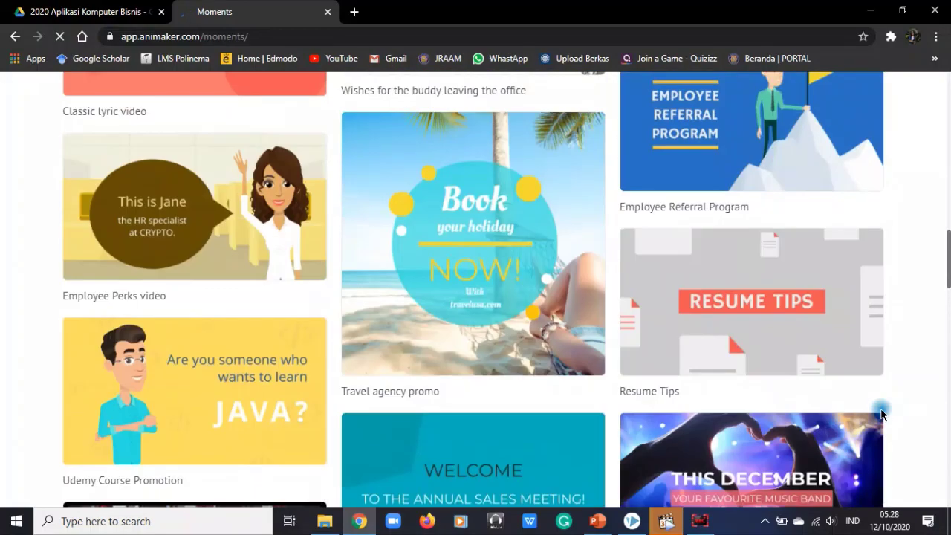
scroll(883, 415, up, 10)
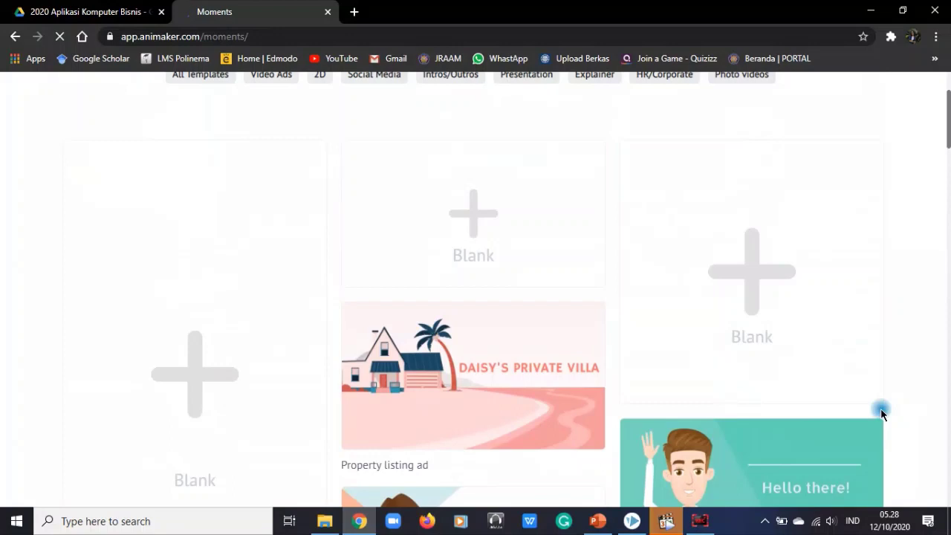
- Start a new video from the Teacher Video Resume template
scroll(883, 414, down, 2)
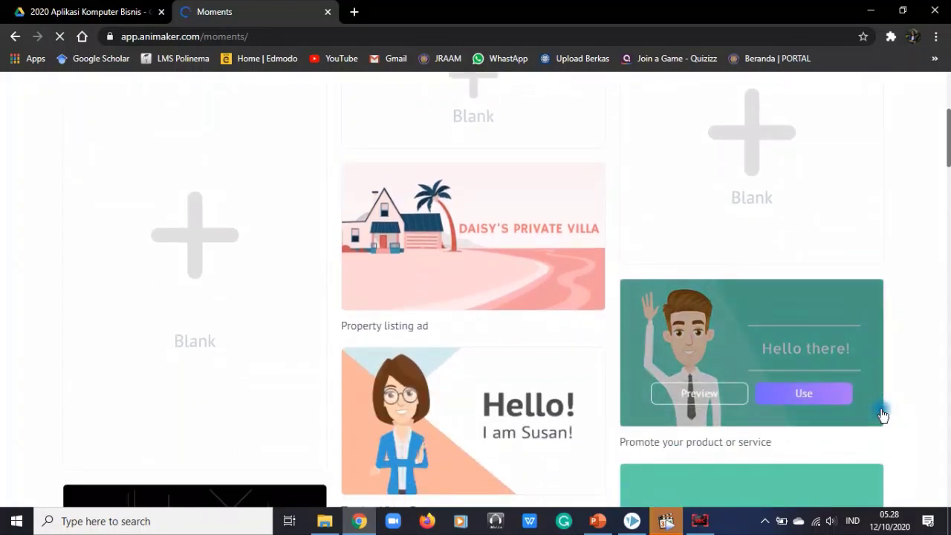
scroll(882, 414, down, 1)
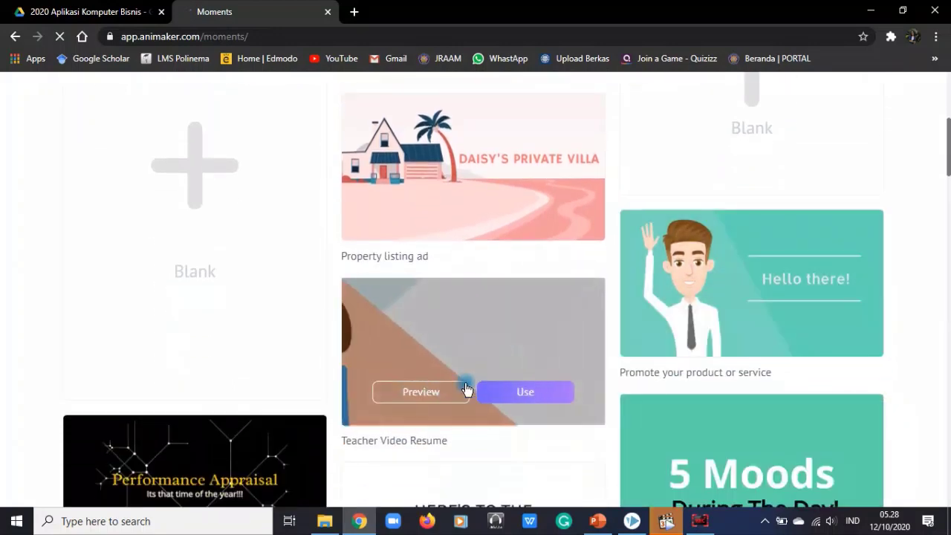
click(525, 391)
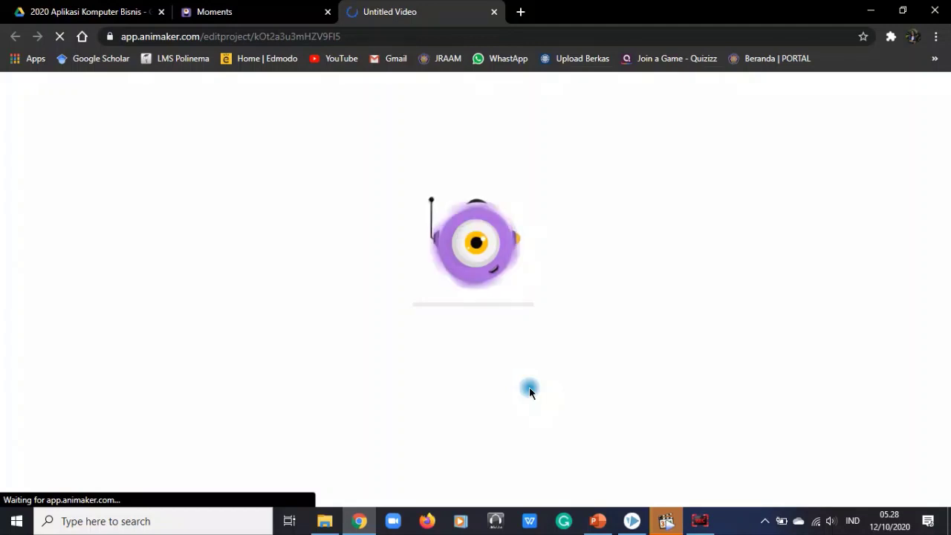
click(664, 523)
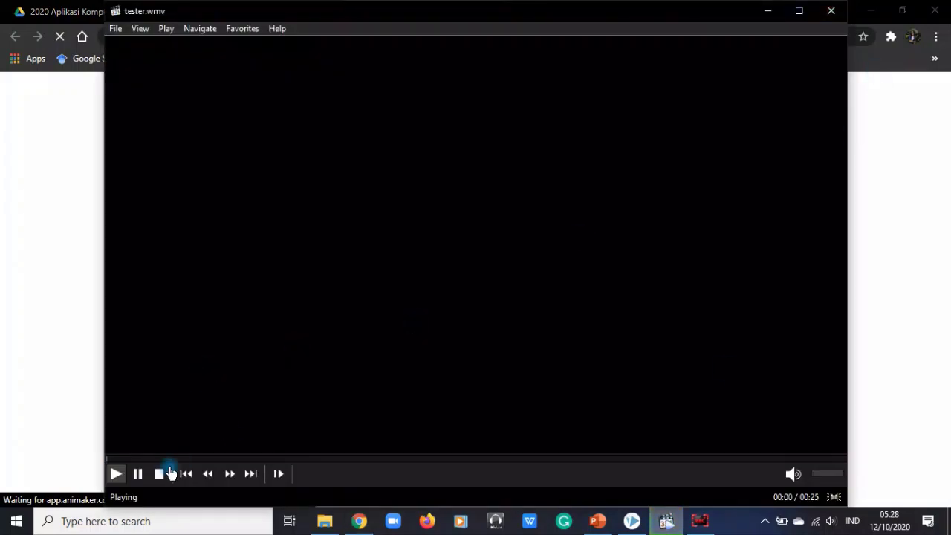
click(770, 12)
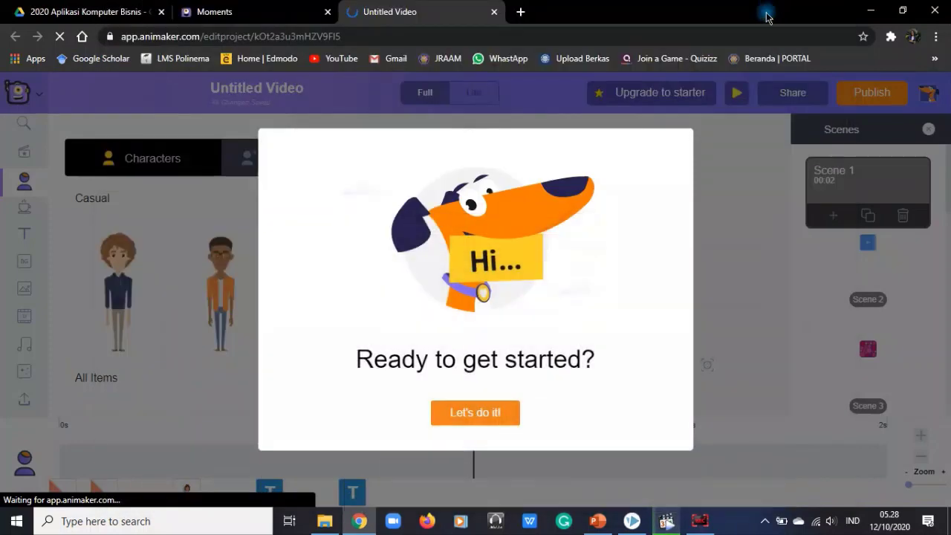
- Get past the welcome prompt, skip the guided tour and close the visual guide list
click(496, 413)
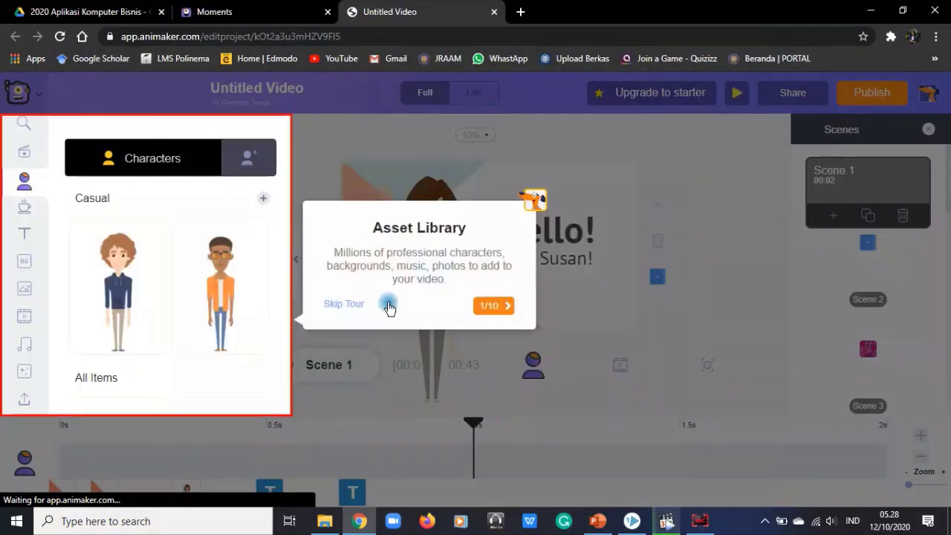
click(332, 303)
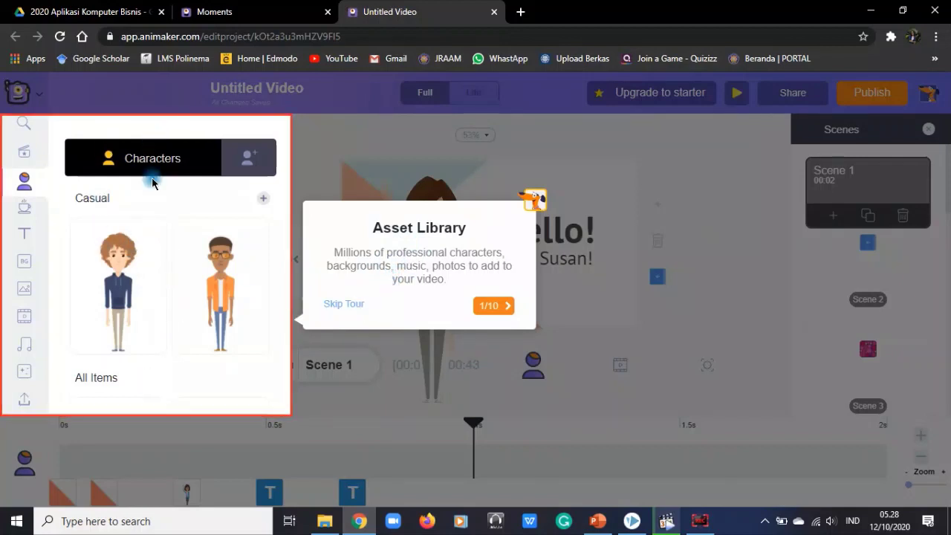
click(351, 305)
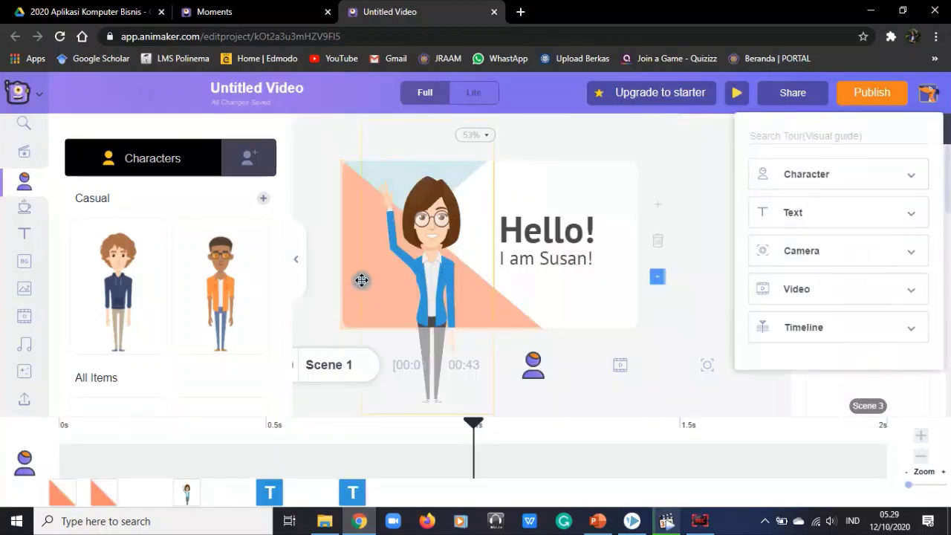
click(161, 498)
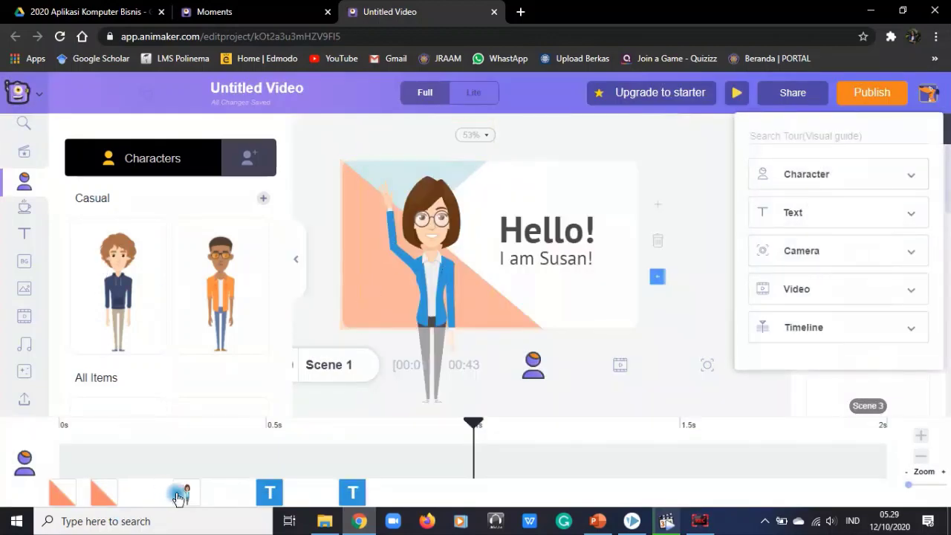
click(438, 432)
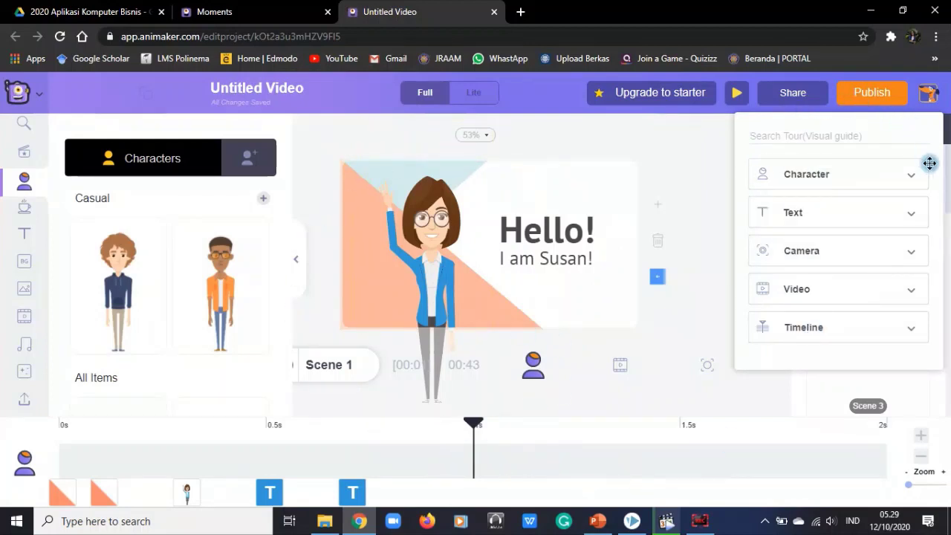
click(928, 327)
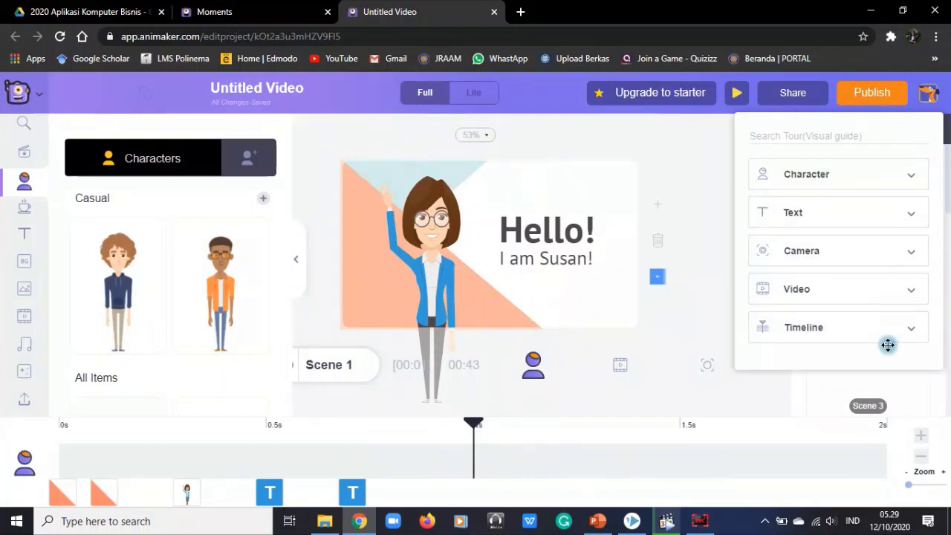
click(820, 182)
click(820, 180)
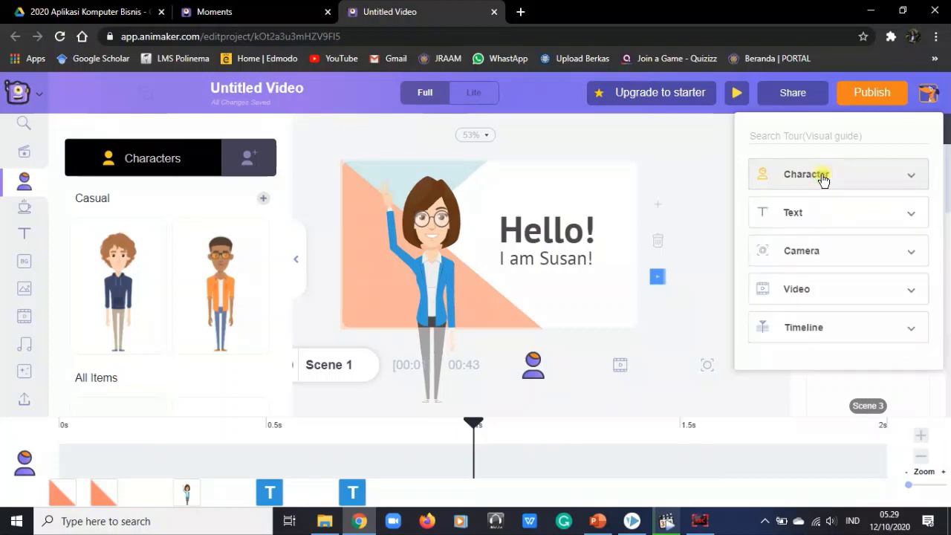
click(673, 149)
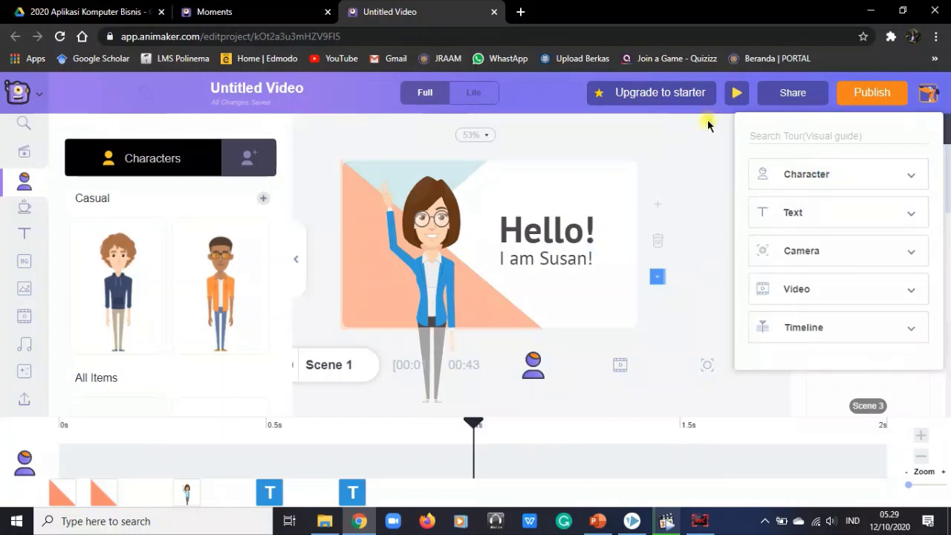
click(715, 149)
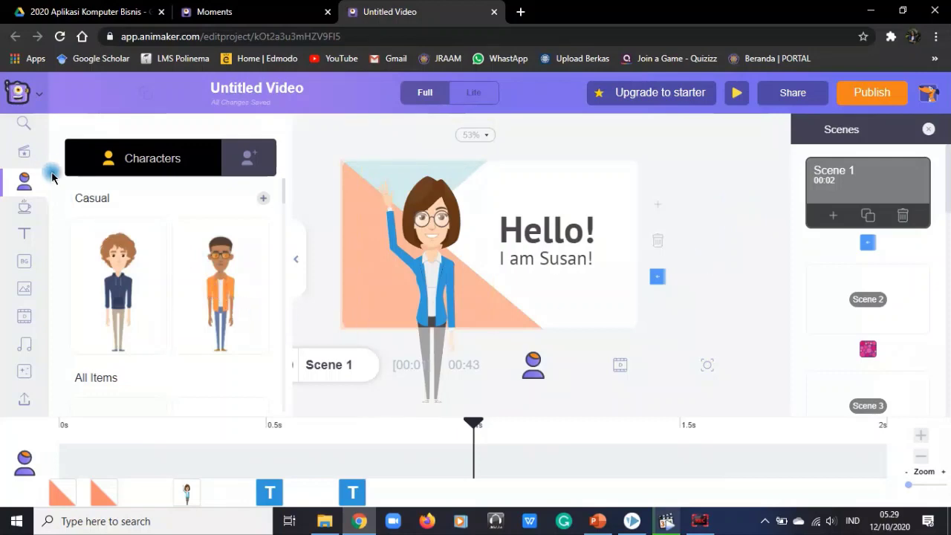
- Collapse the asset library and preview the template video for a few scenes, stopping playback after that
click(298, 260)
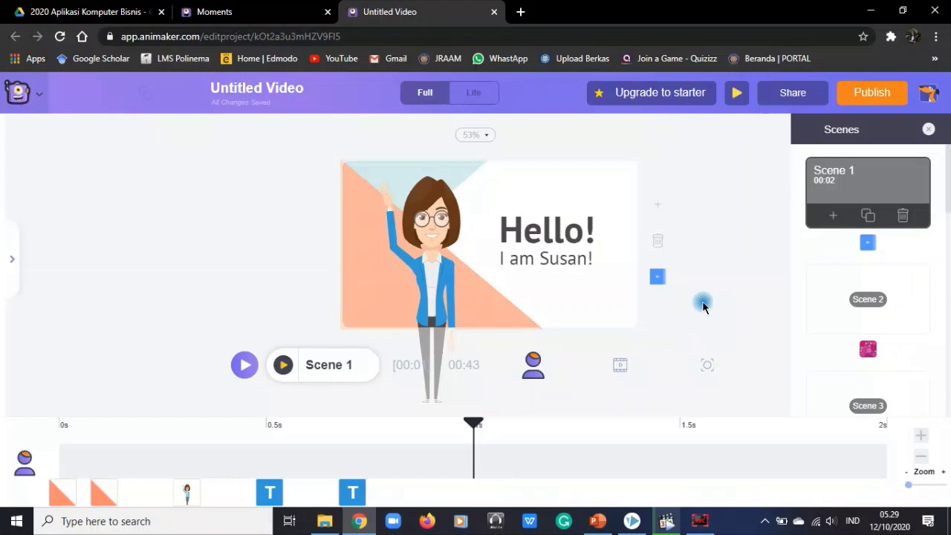
click(243, 365)
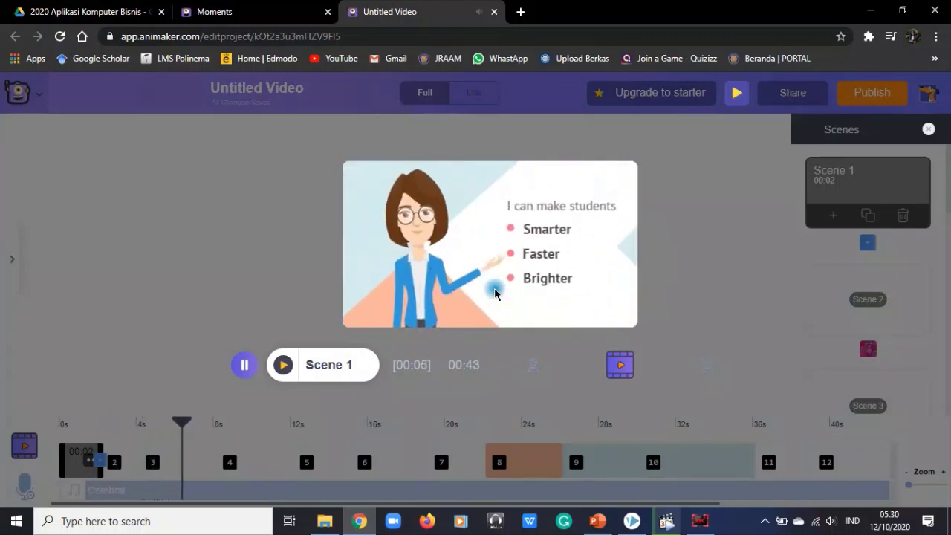
click(243, 365)
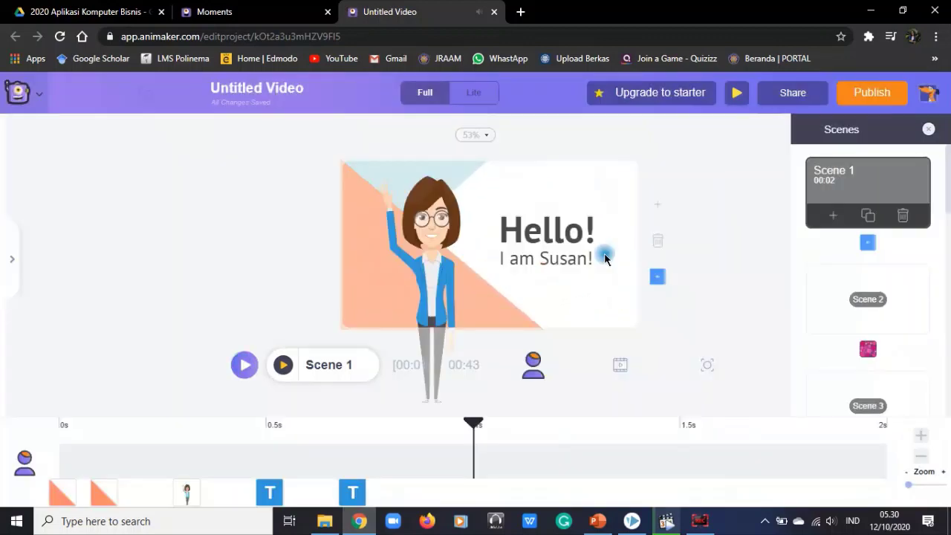
- Change the text under the Hello! heading in Scene 1 to "I am your new classmate!"
double_click(541, 257)
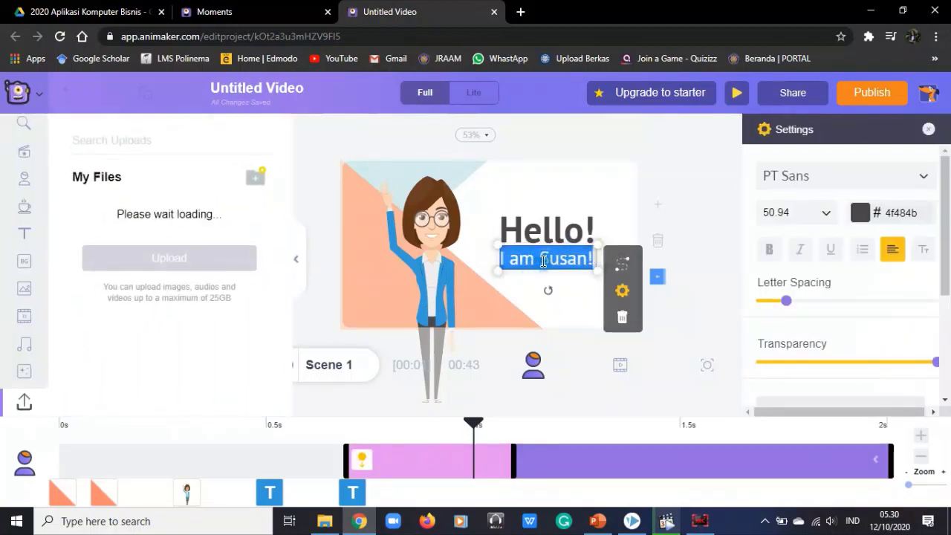
click(544, 260)
click(642, 244)
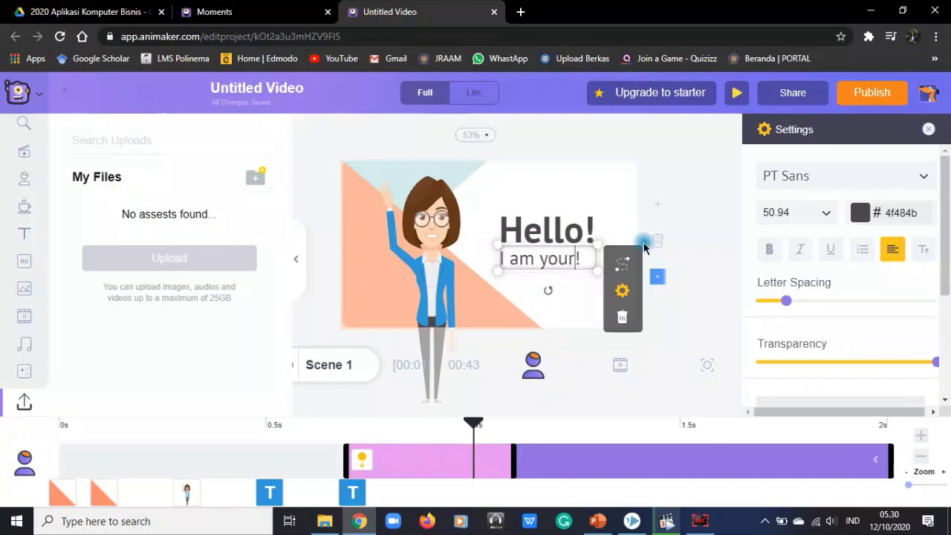
text(ew)
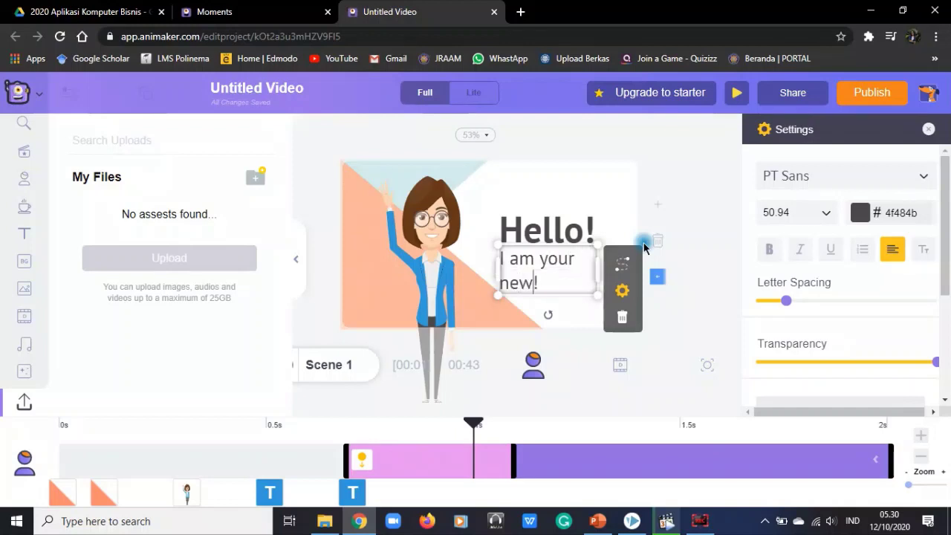
text( classmate)
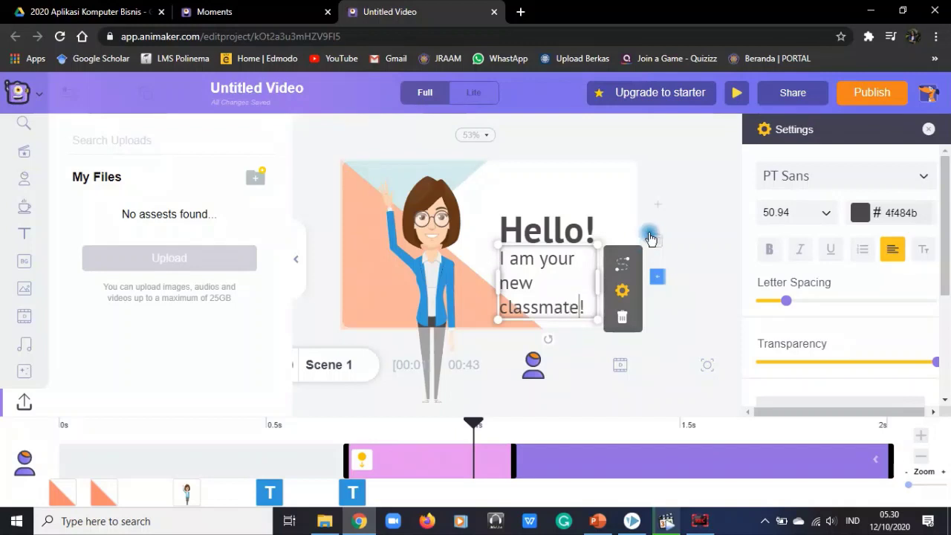
- Widen the edited text box to fit its sentence on two lines and realign it under the Hello! heading
drag(497, 281, 475, 278)
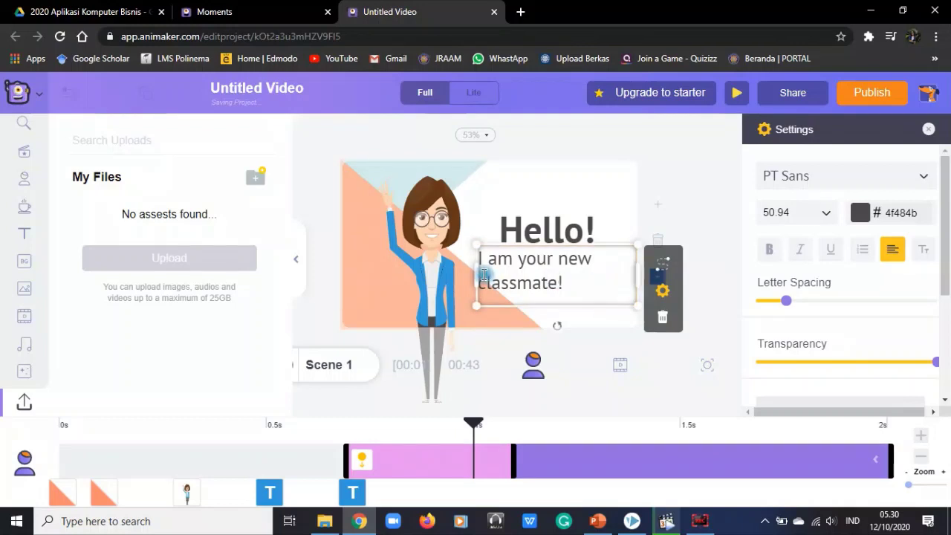
drag(478, 276, 499, 277)
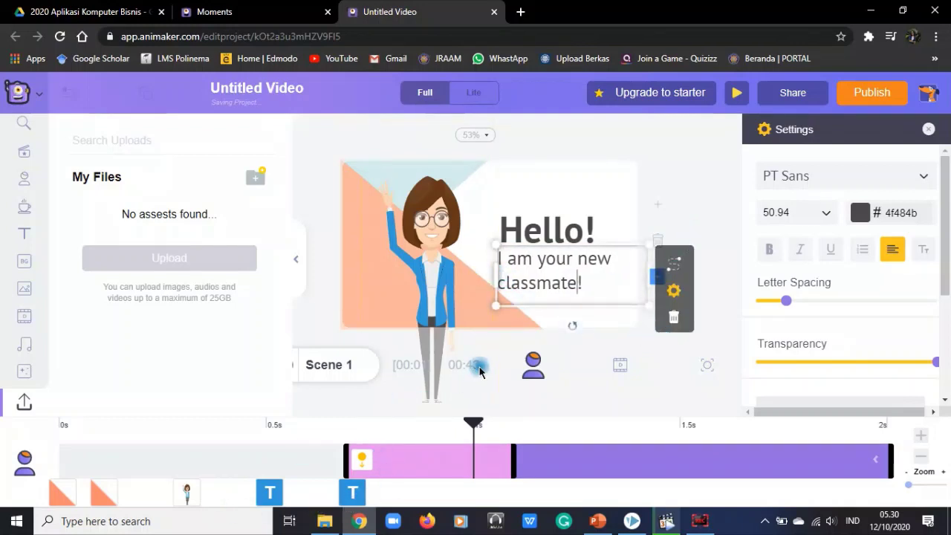
click(331, 376)
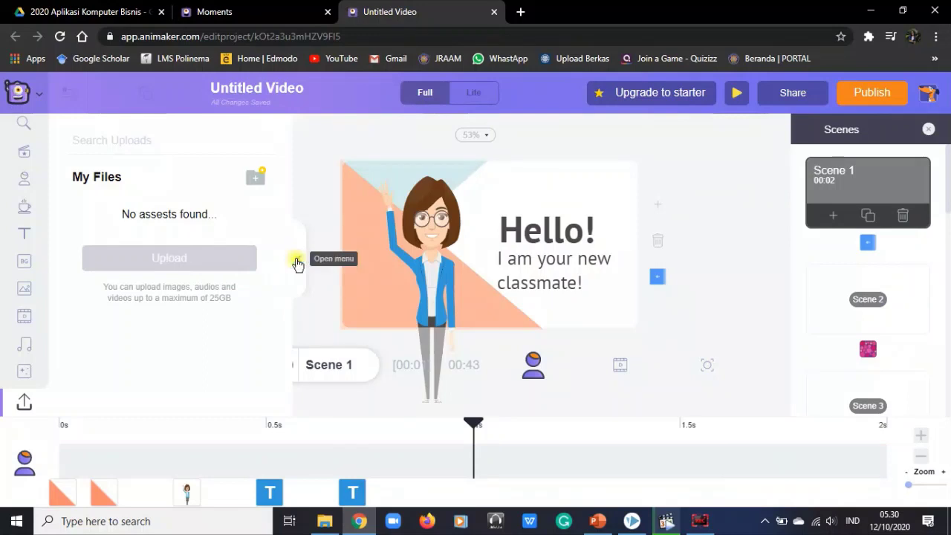
- Collapse the uploads library and play the video to check the edited opening scene, ending with playback stopped
click(298, 264)
click(244, 369)
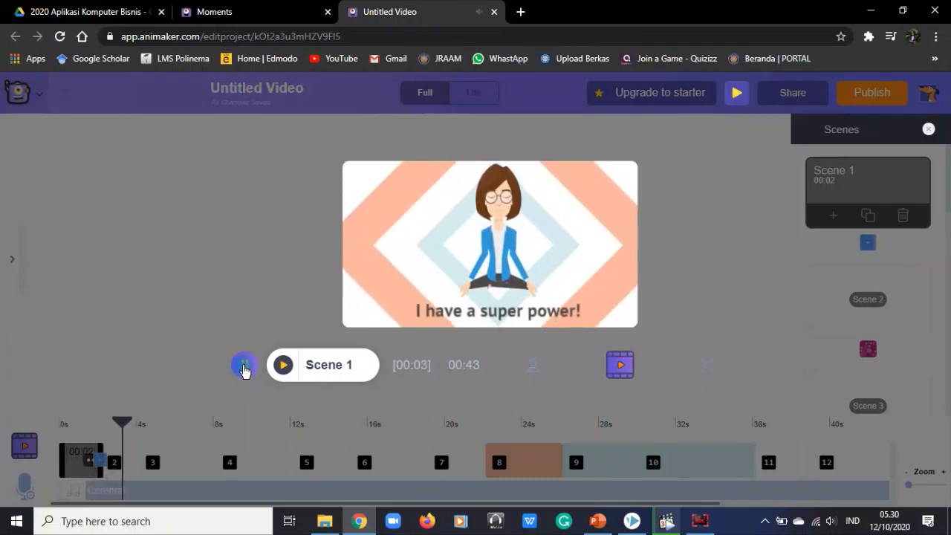
click(245, 364)
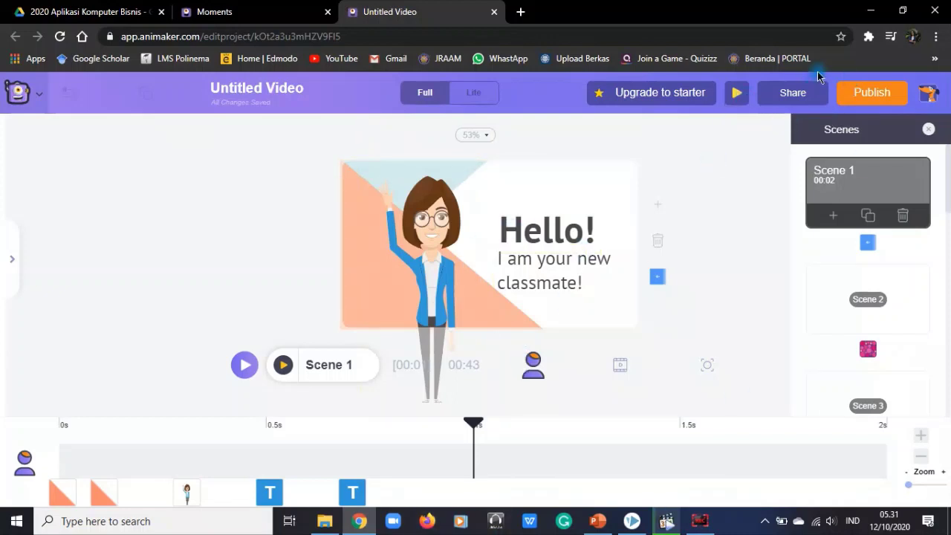
- Publish the video as a download in HD 720p quality with the mp4 file type
click(872, 97)
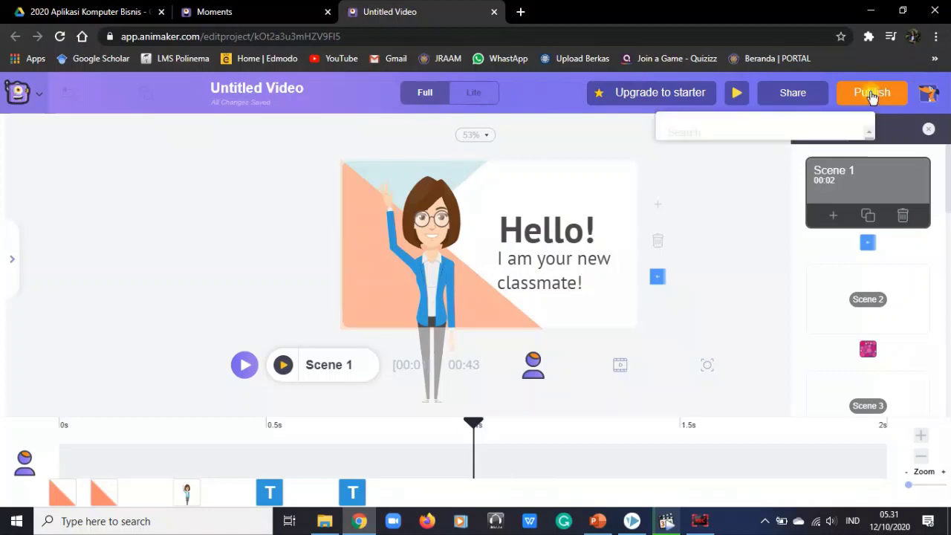
click(742, 165)
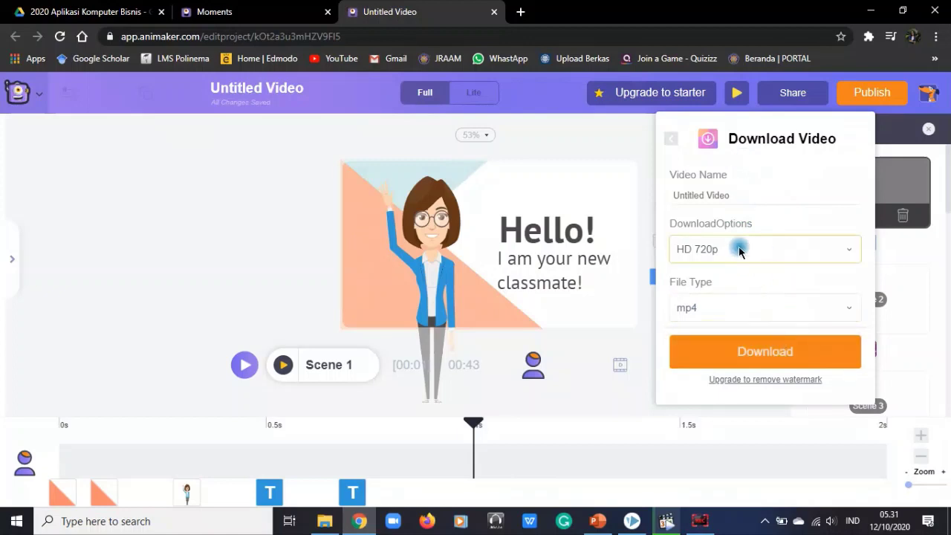
click(752, 307)
click(758, 312)
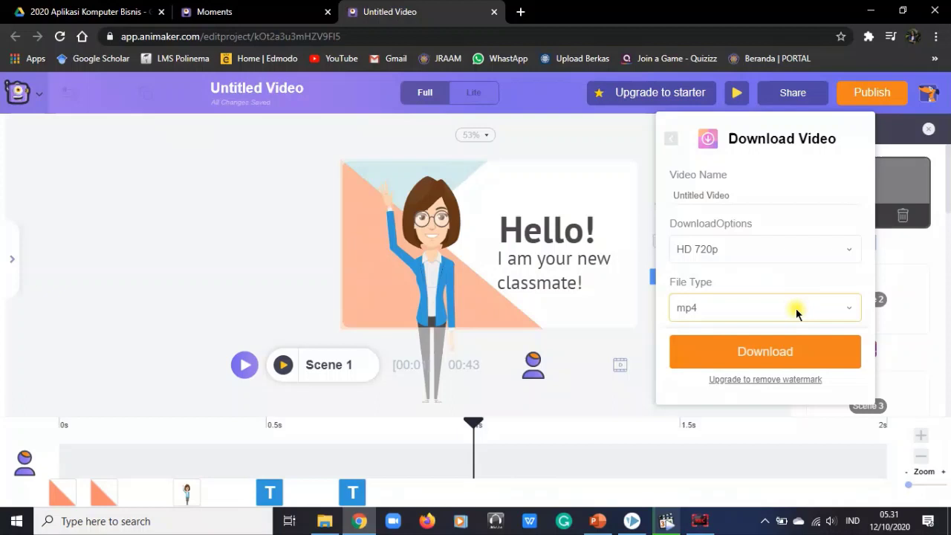
click(782, 352)
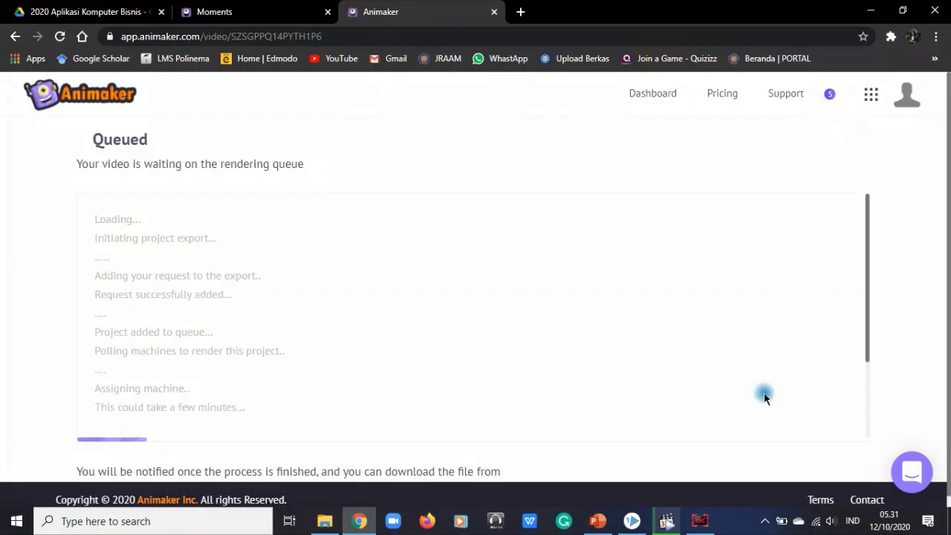
- Switch to the media player, replay the first second or so of tester.wmv, and close the player
mouse_move(676, 532)
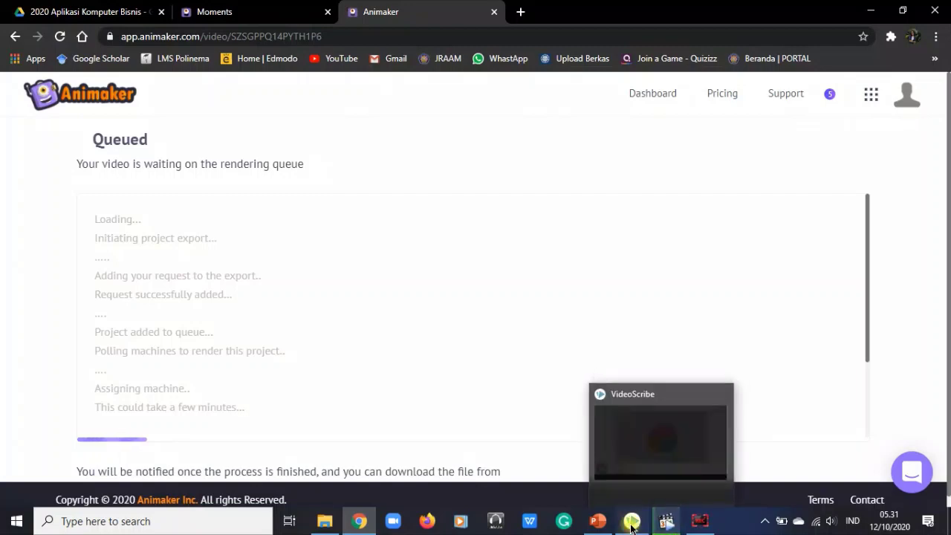
click(632, 523)
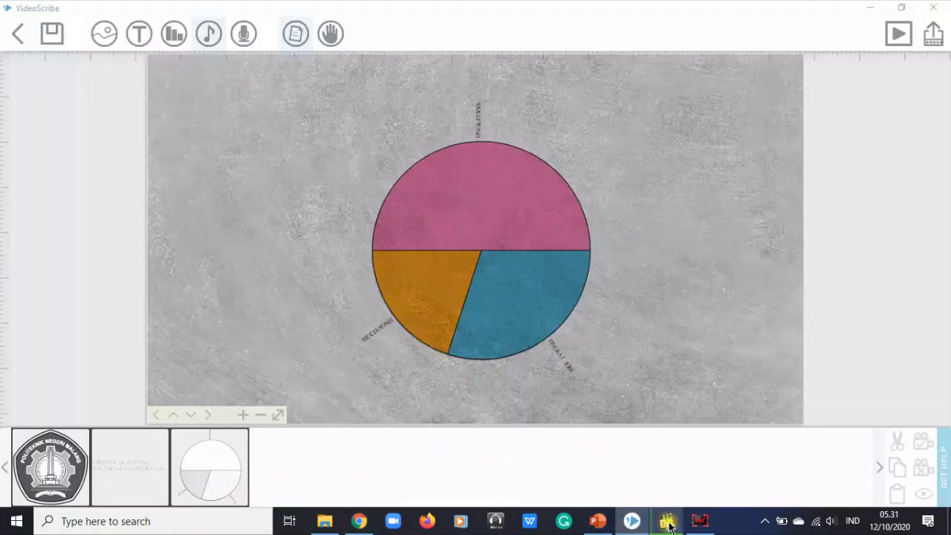
click(666, 523)
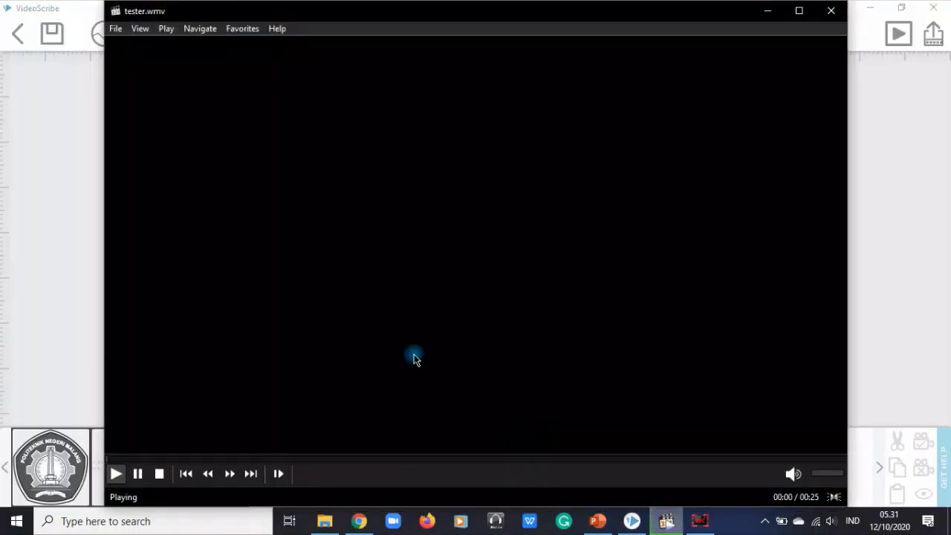
click(158, 475)
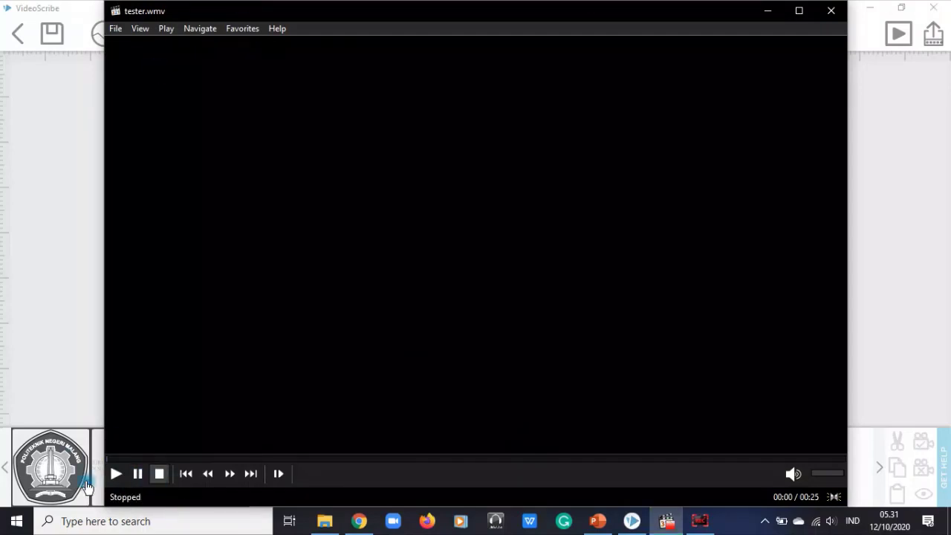
click(116, 477)
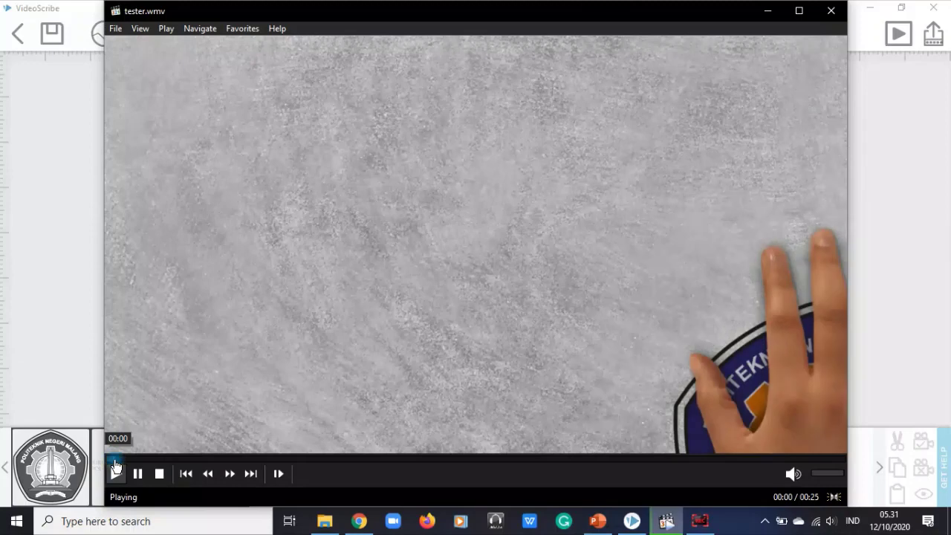
click(129, 459)
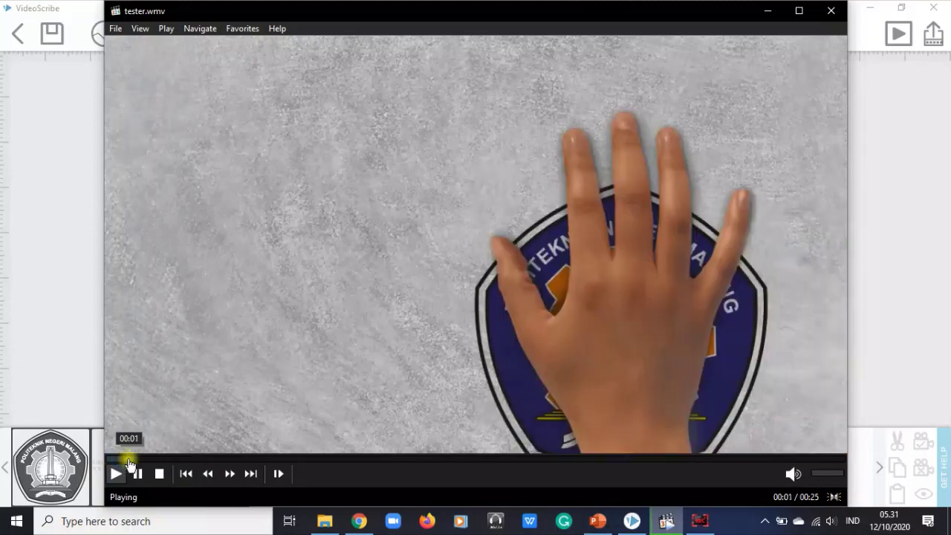
click(838, 13)
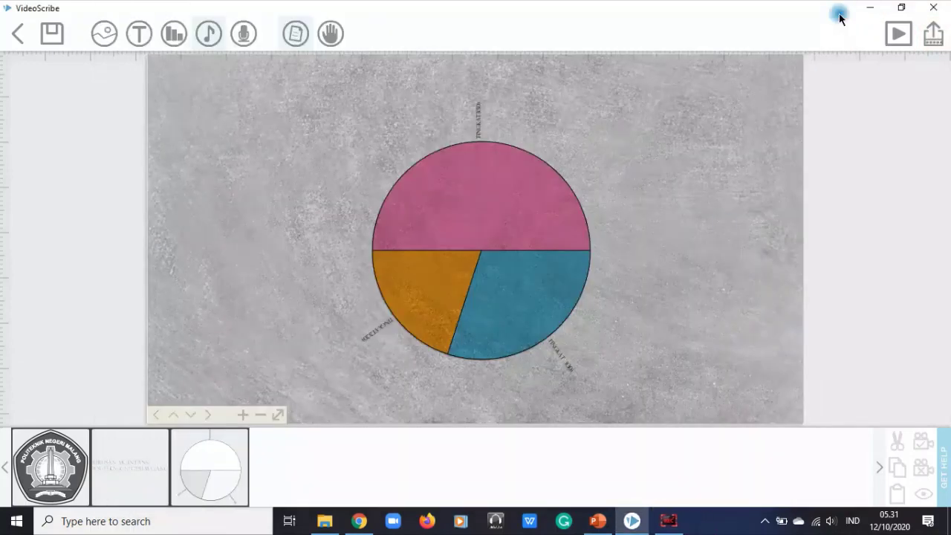
- Exit VideoScribe and minimise the browser to get to the Desktop folder in File Explorer
click(941, 6)
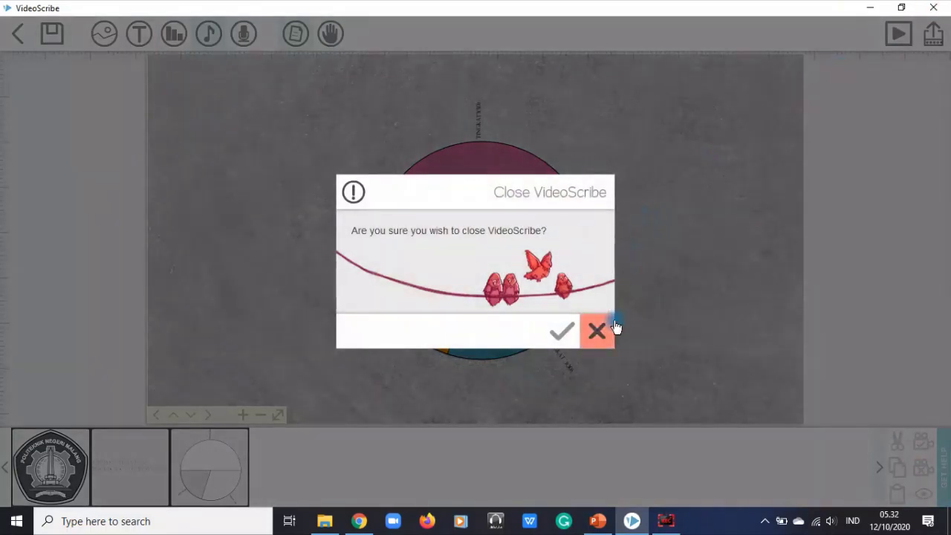
click(563, 330)
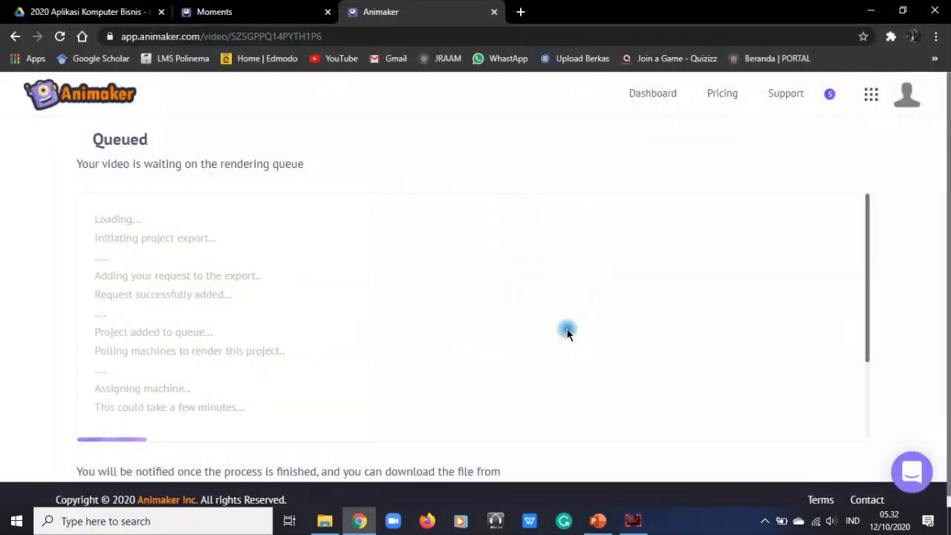
click(869, 9)
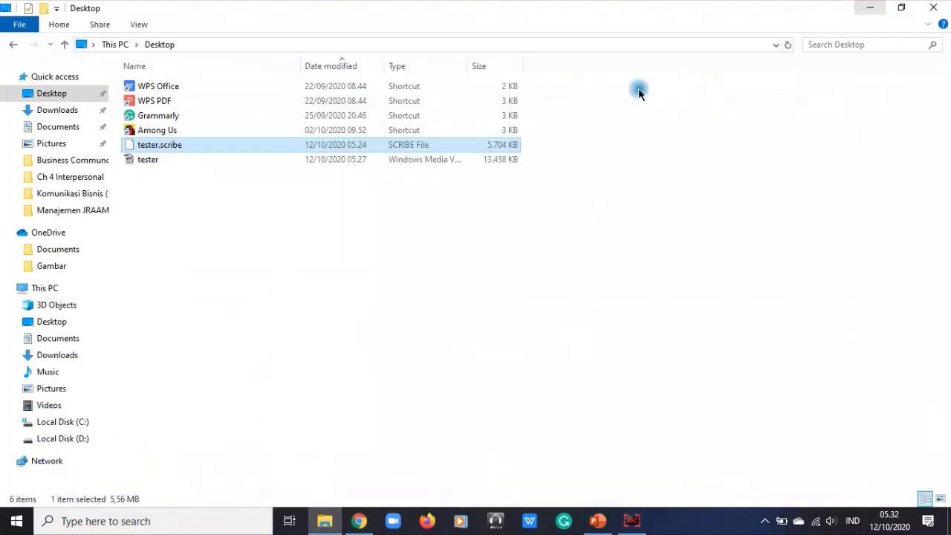
- Play the exported tester video from the Desktop folder in MPC-HC, skim through it to about 00:17, and close the player
click(193, 163)
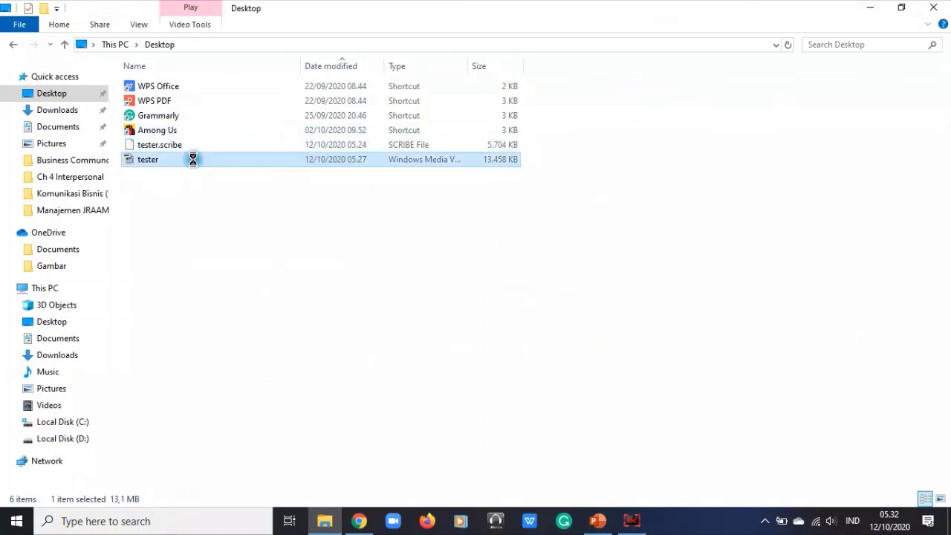
right_click(193, 159)
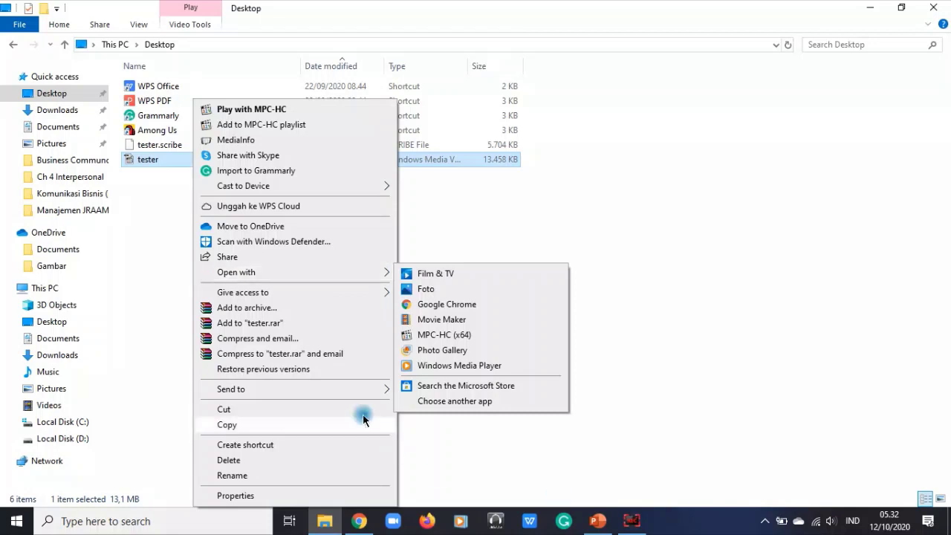
click(473, 335)
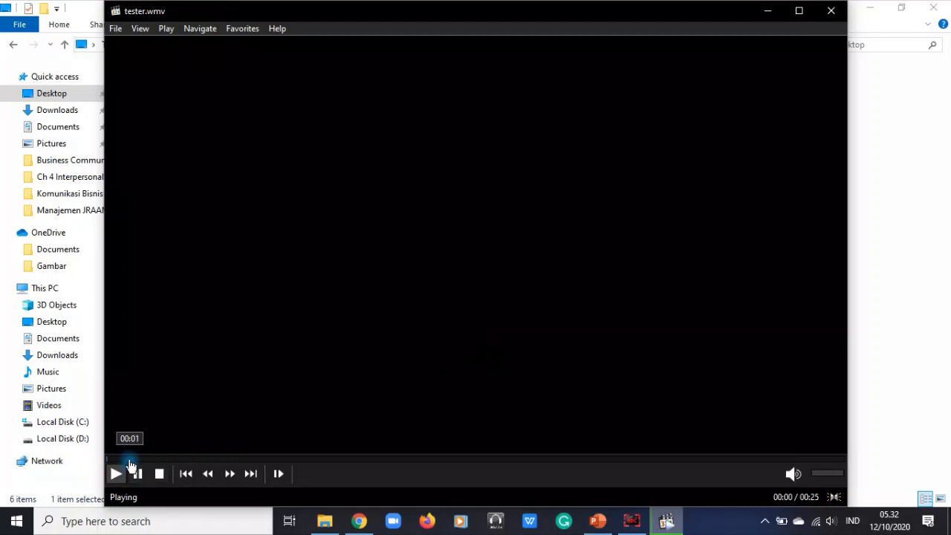
click(117, 473)
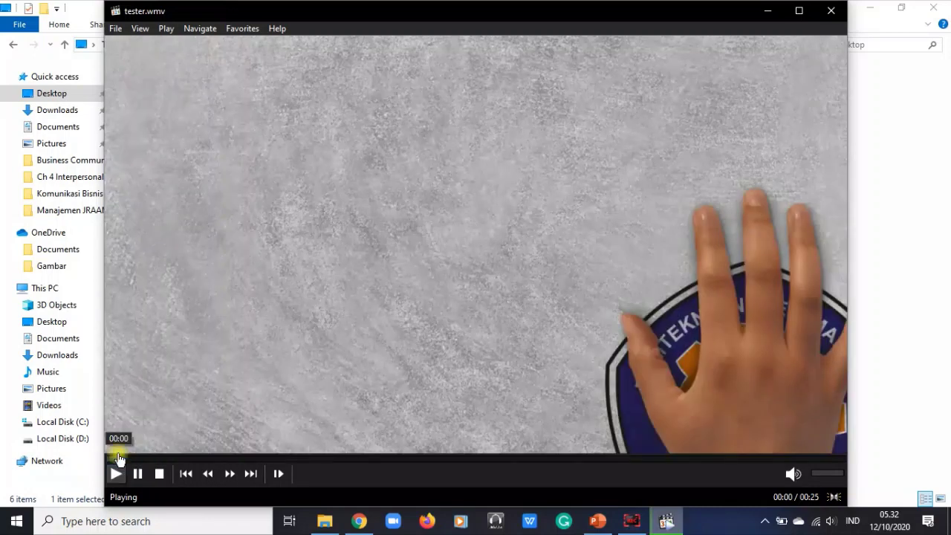
click(199, 457)
click(314, 458)
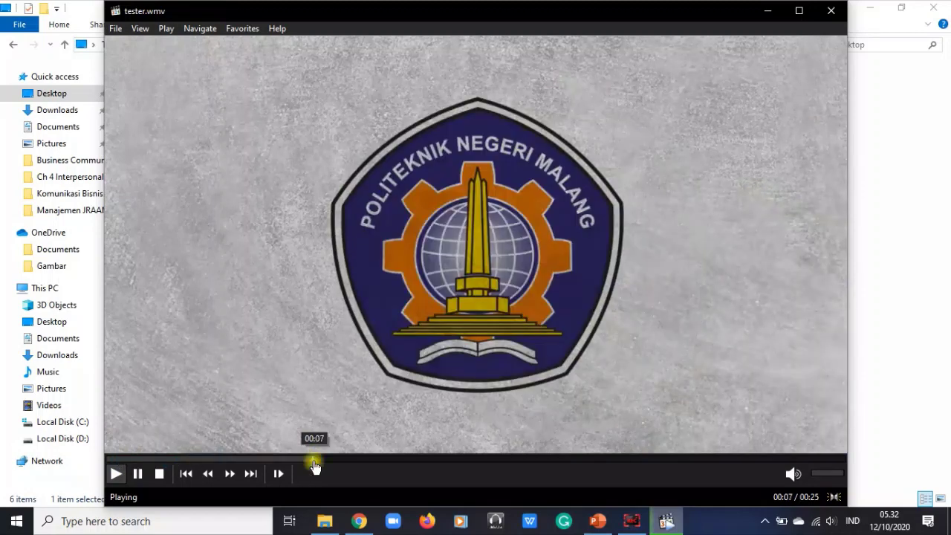
click(389, 459)
click(447, 462)
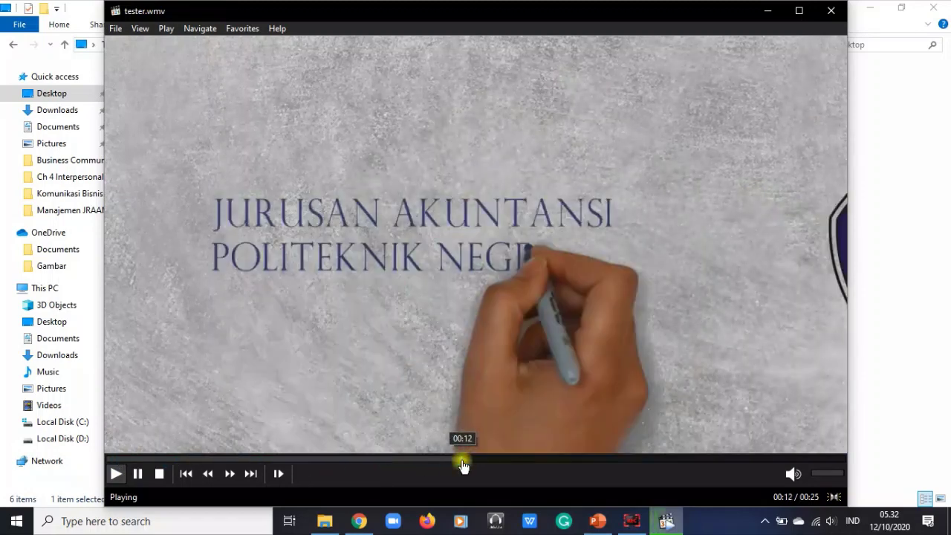
click(617, 460)
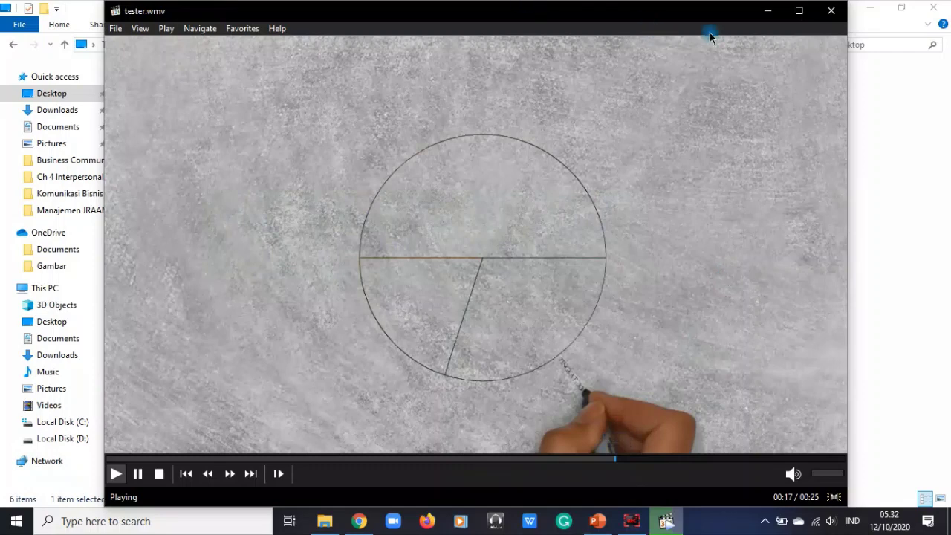
click(826, 10)
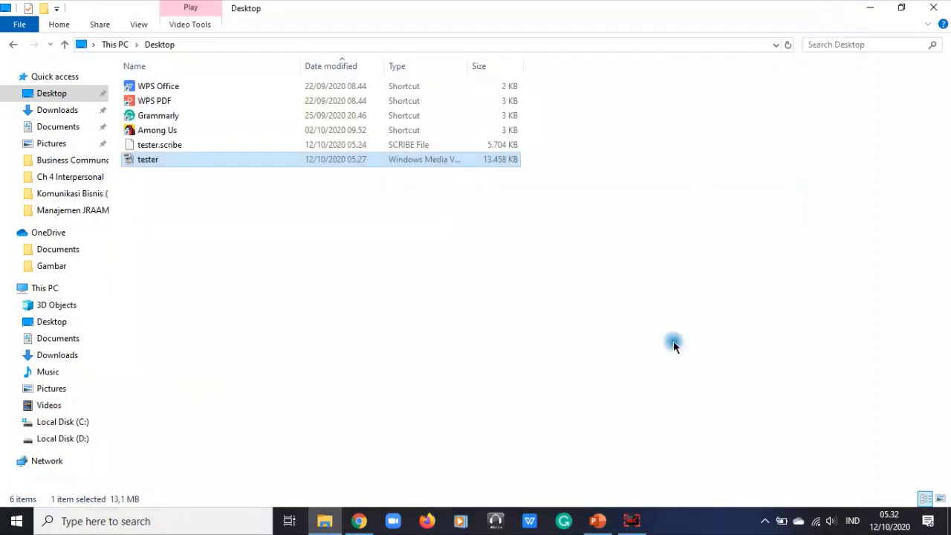
- Return to the browser and check the Animaker rendering status page down to its end
click(636, 525)
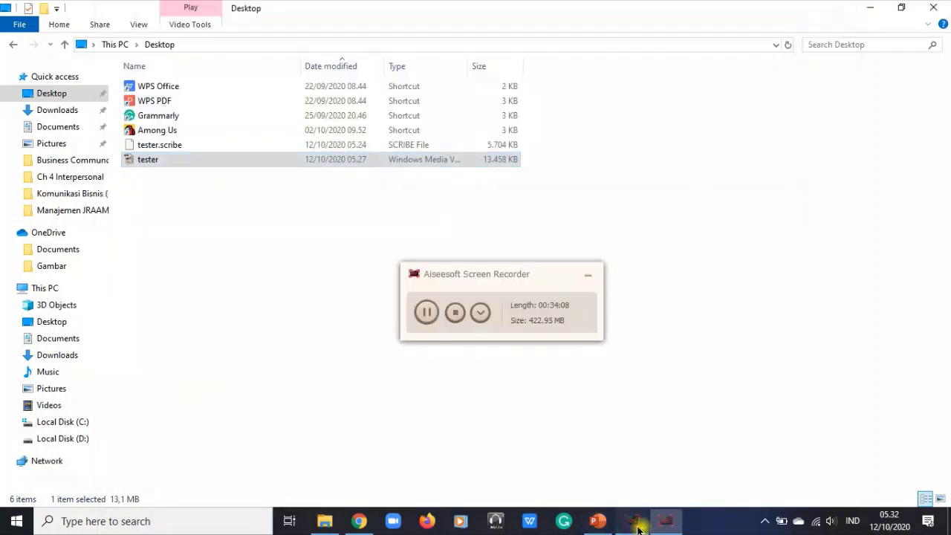
click(587, 275)
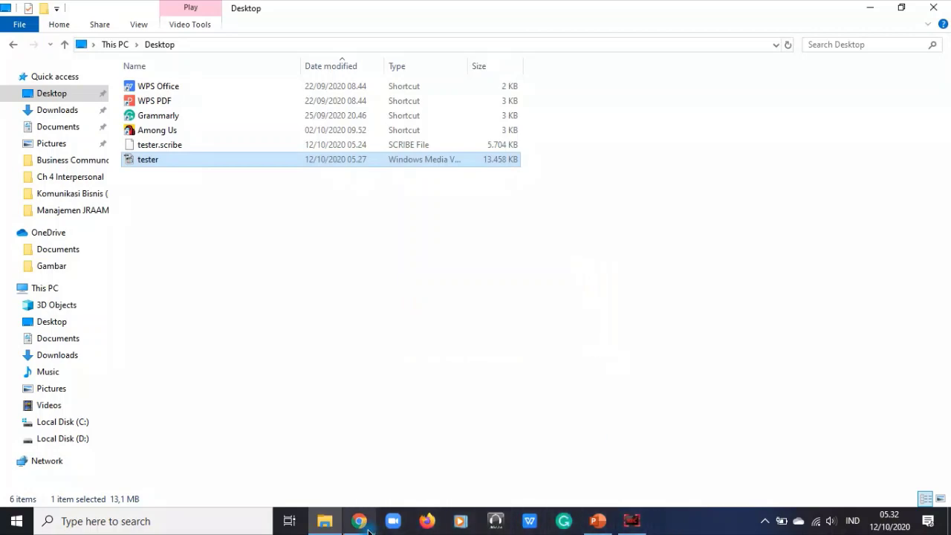
click(387, 487)
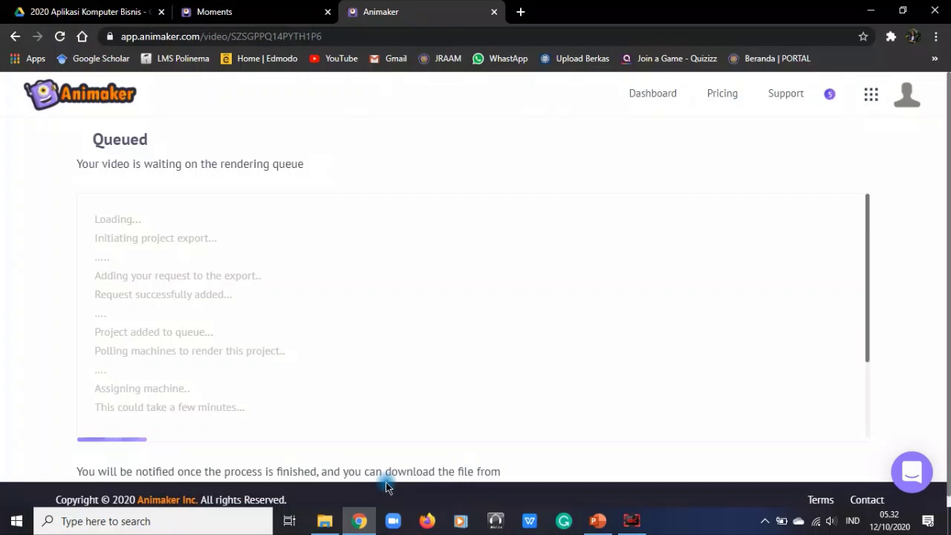
scroll(379, 297, down, 3)
scroll(573, 359, down, 1)
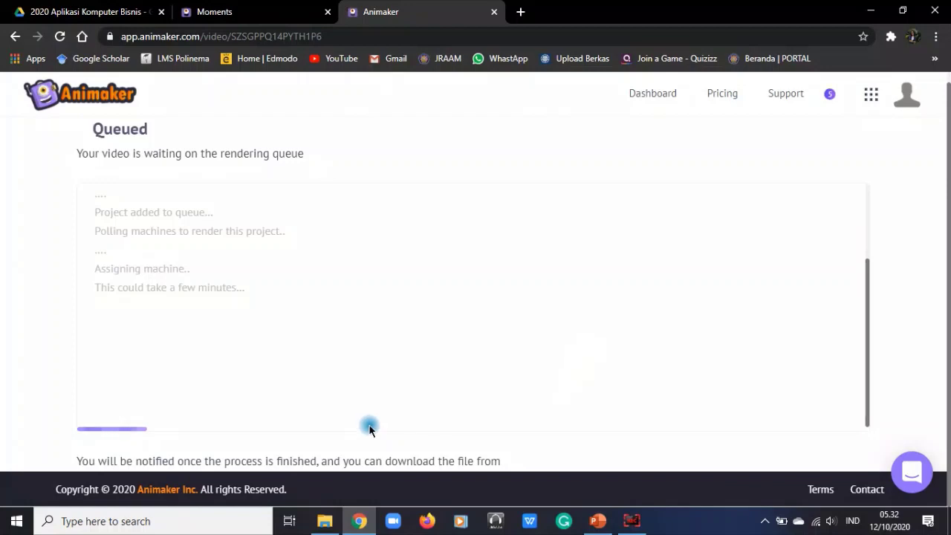
- Switch to Presentation1 in PowerPoint and look over the available home, insert and design commands
click(608, 524)
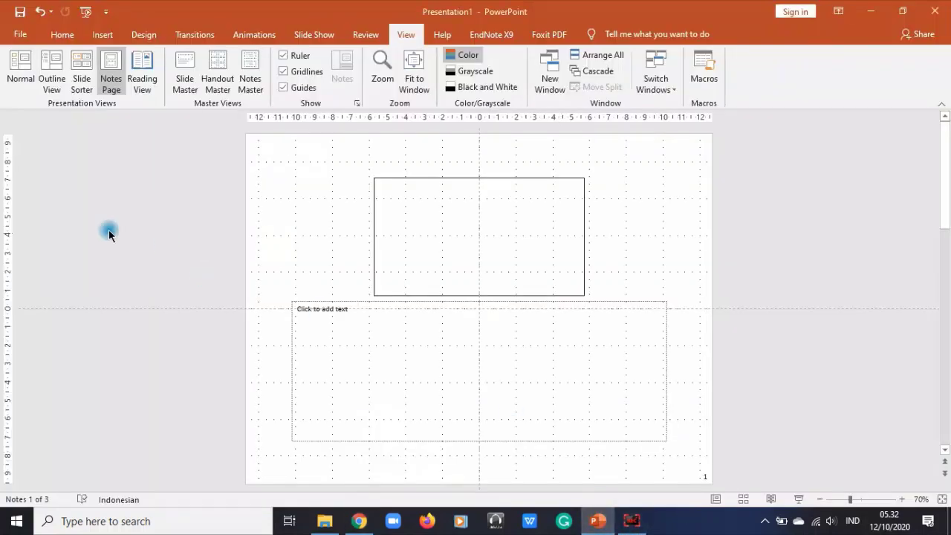
click(54, 35)
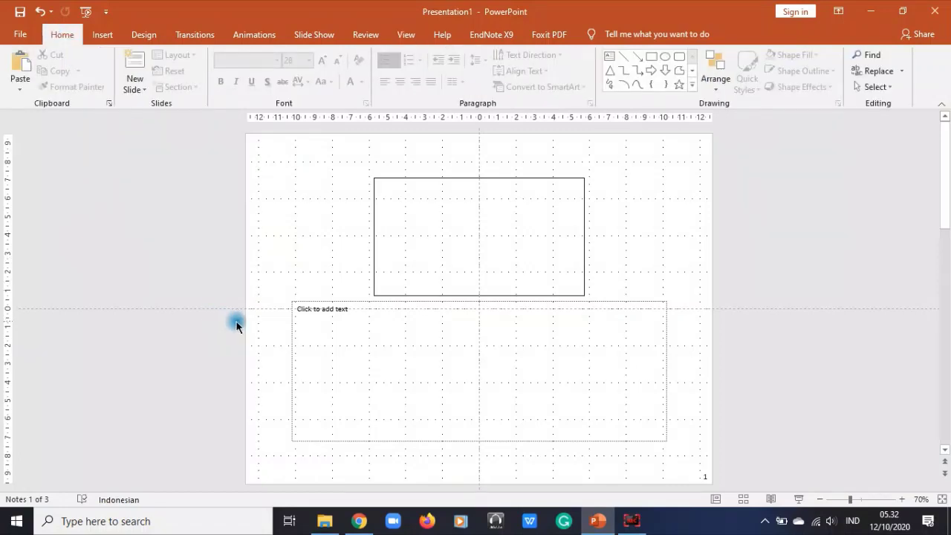
click(96, 35)
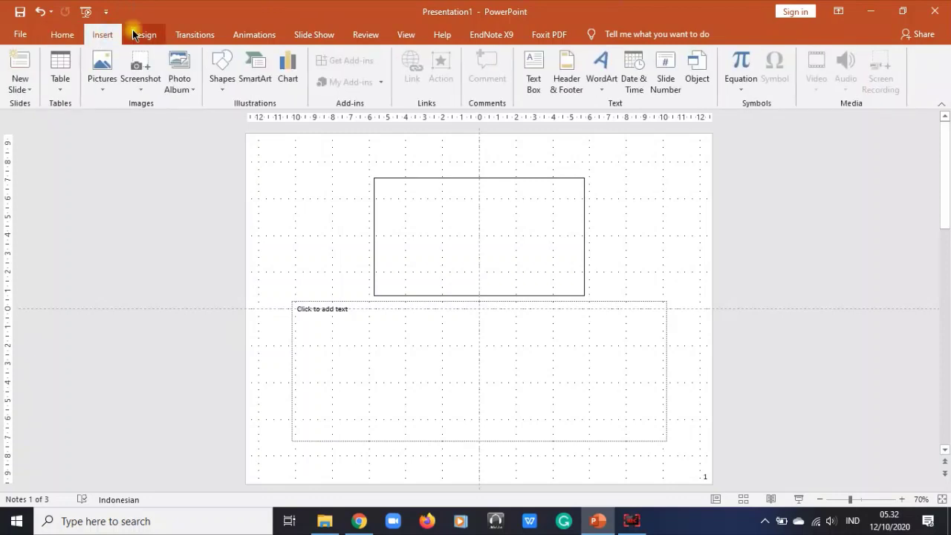
click(135, 35)
click(100, 35)
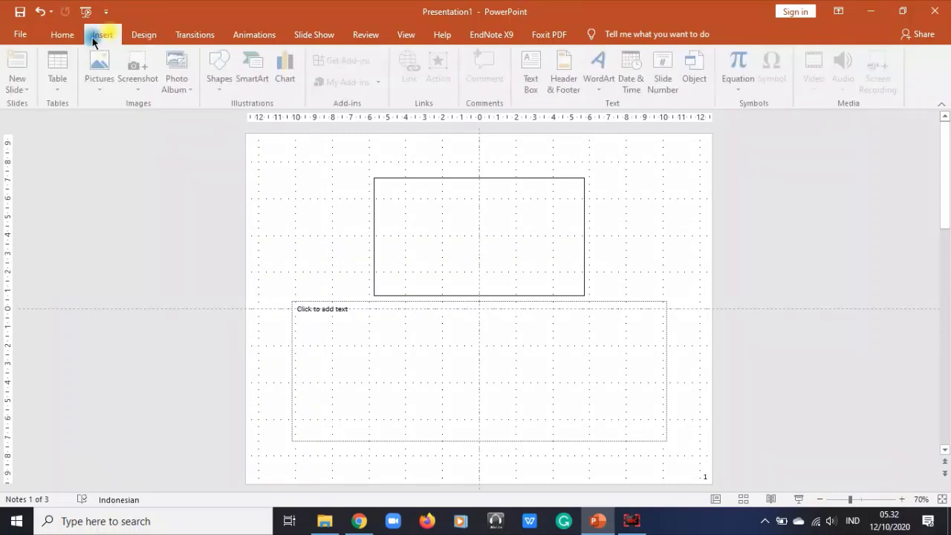
click(179, 85)
click(188, 105)
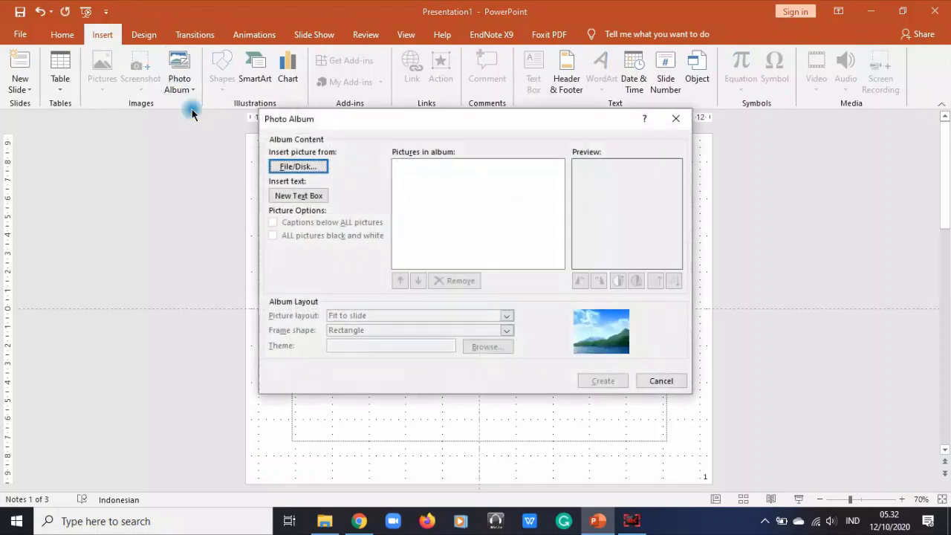
click(660, 382)
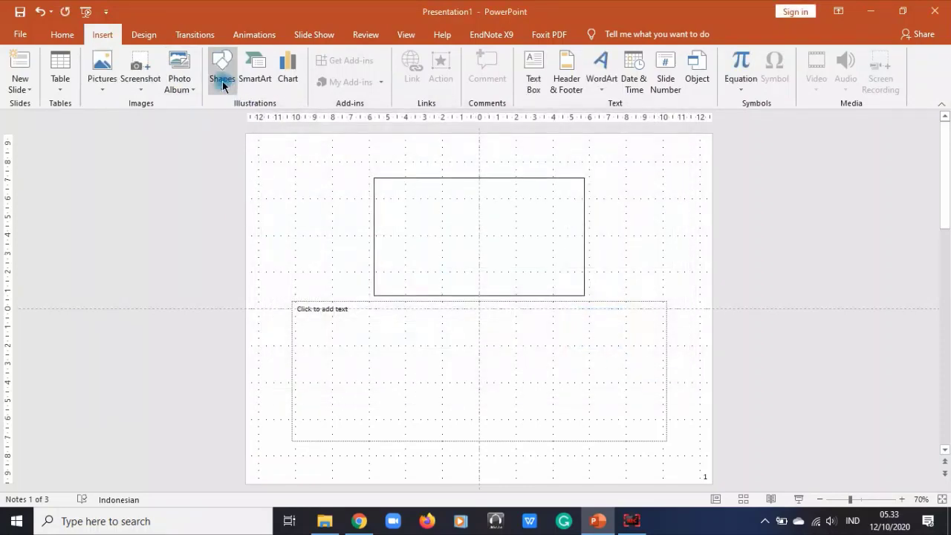
- Return the presentation from Notes Page to Normal view
click(153, 34)
click(198, 35)
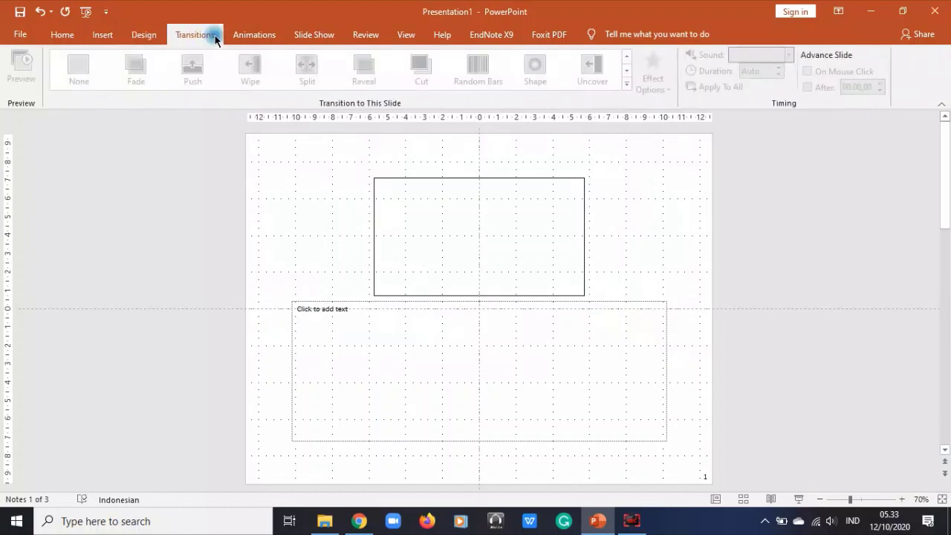
click(67, 34)
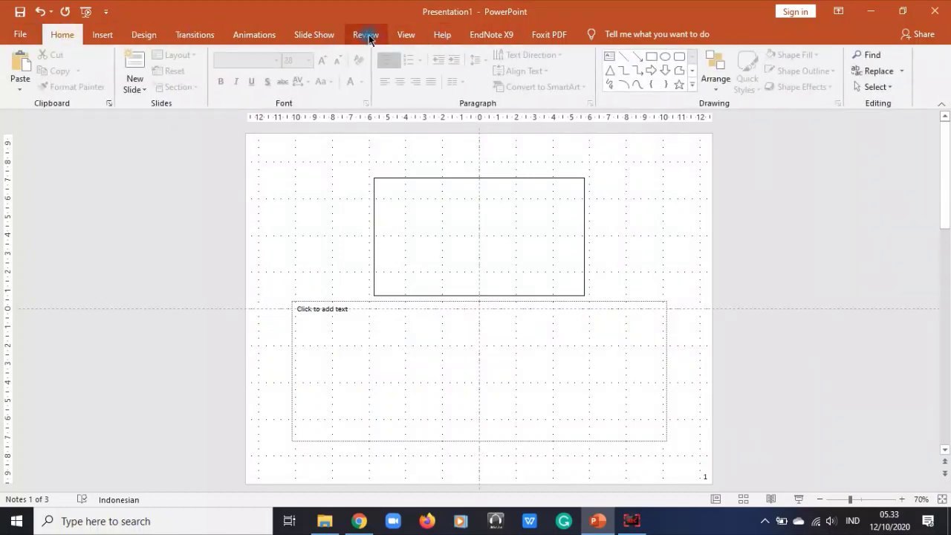
click(394, 33)
click(24, 69)
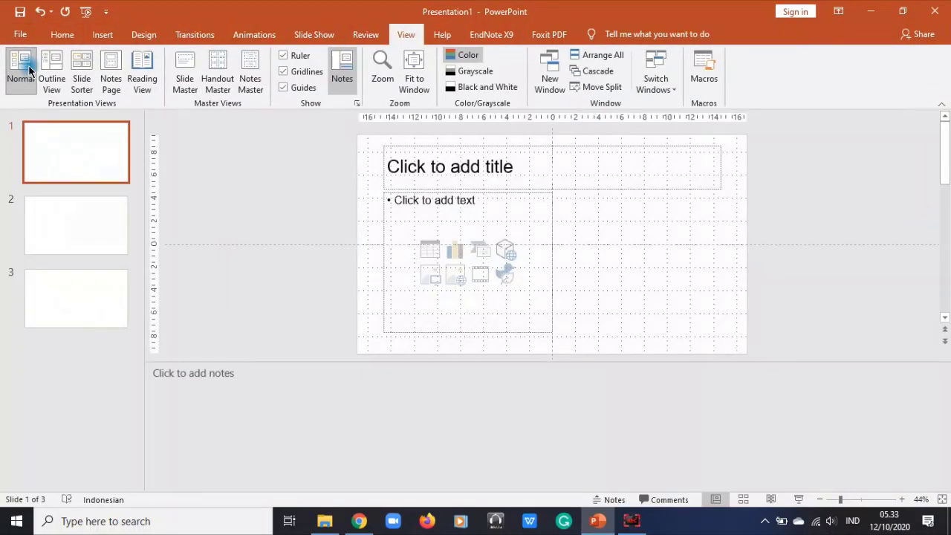
- Look over the available insert, design, transition, animation, slide show and review commands
click(87, 31)
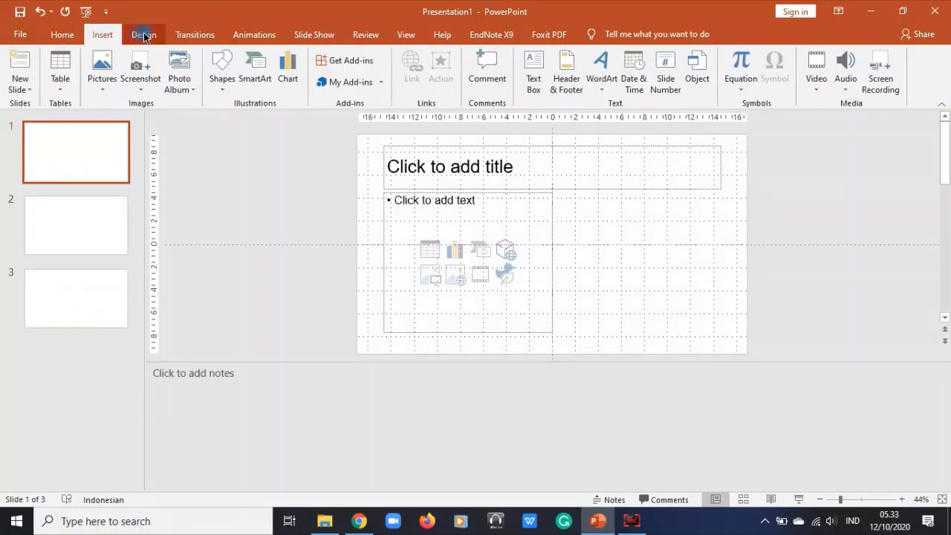
click(141, 34)
click(183, 37)
click(248, 34)
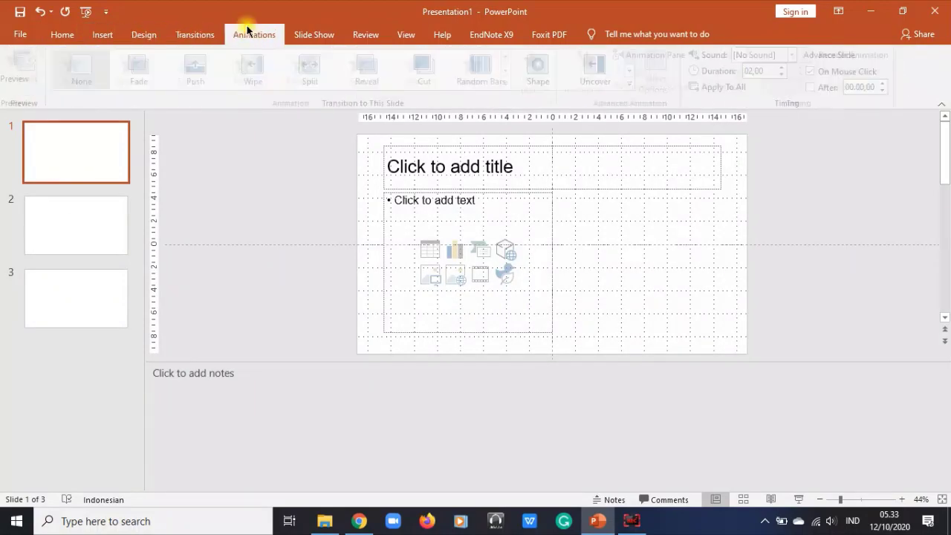
click(316, 33)
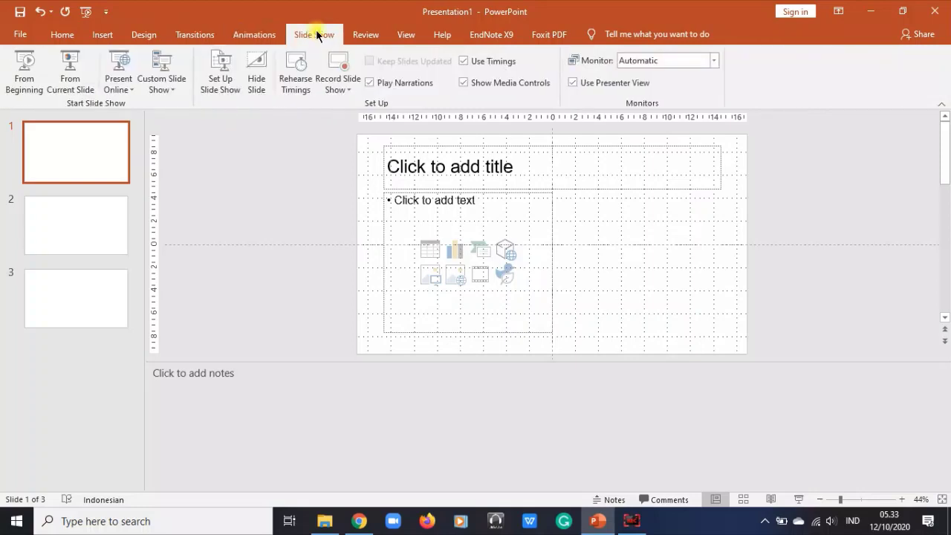
click(382, 37)
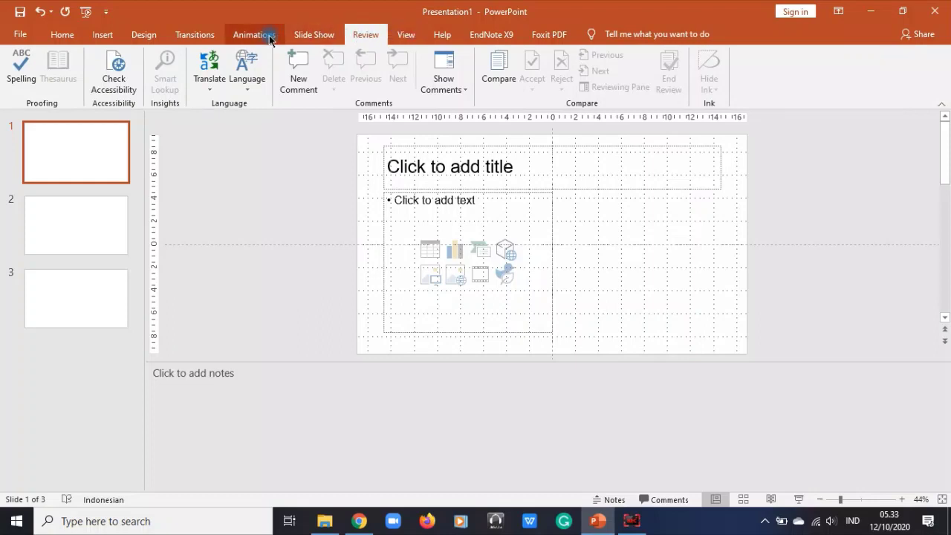
click(331, 30)
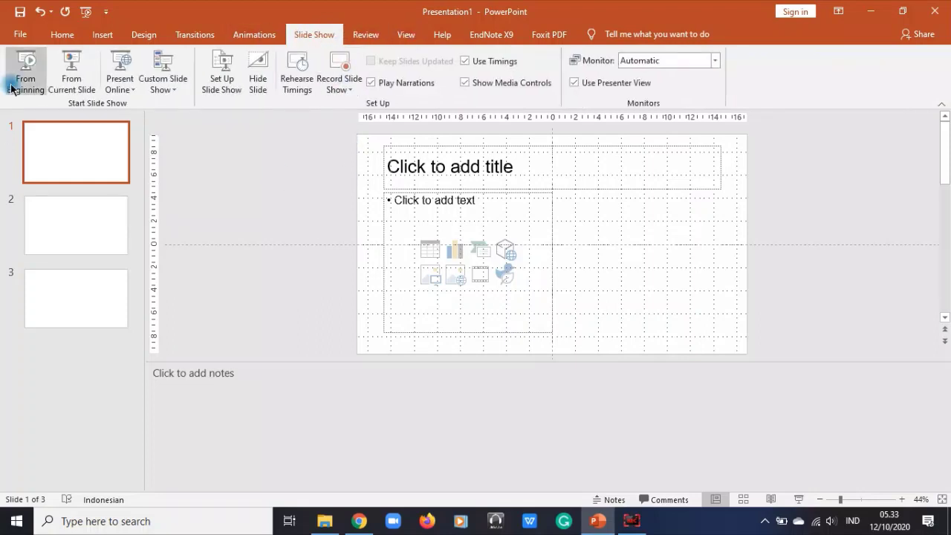
- Start saving a copy in the Aplikom 1E 1F folder and examine the offered file types, including MPEG-4 Video
click(30, 32)
click(61, 222)
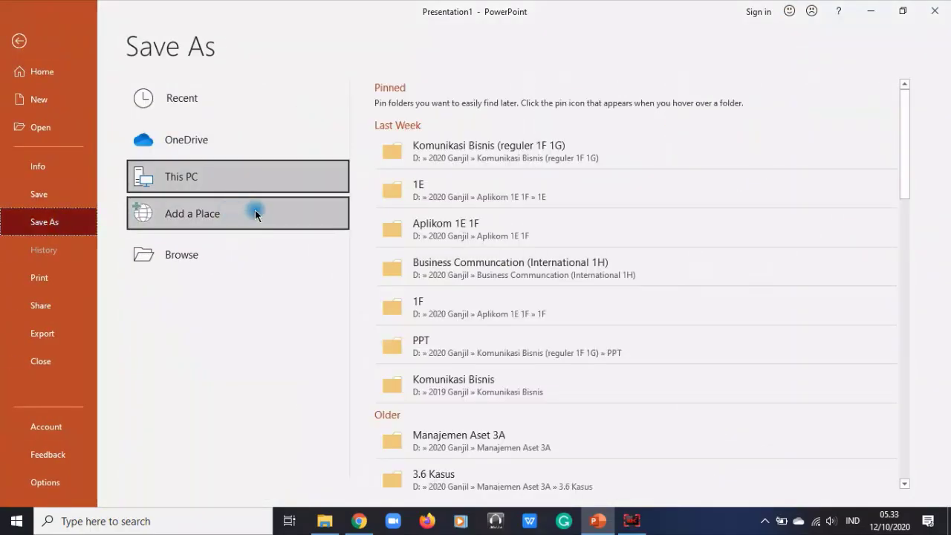
click(446, 212)
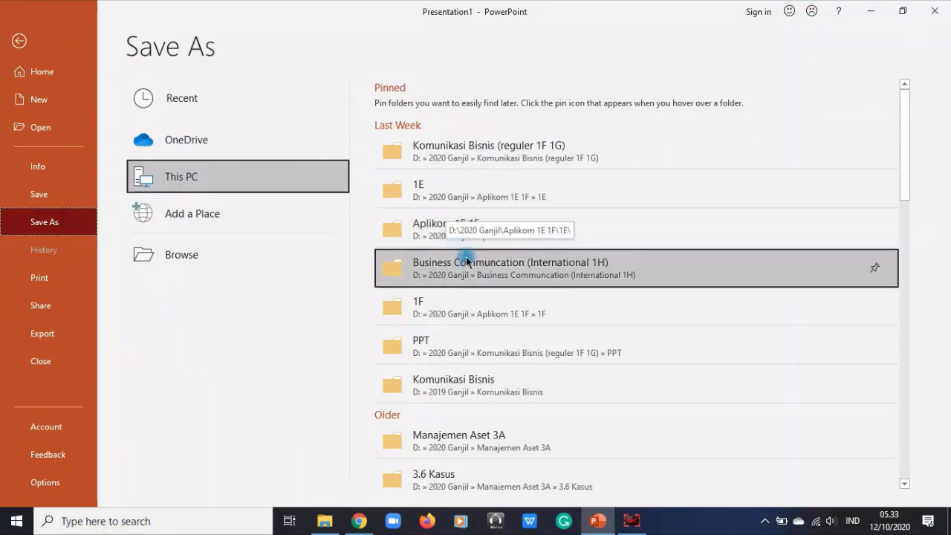
click(460, 229)
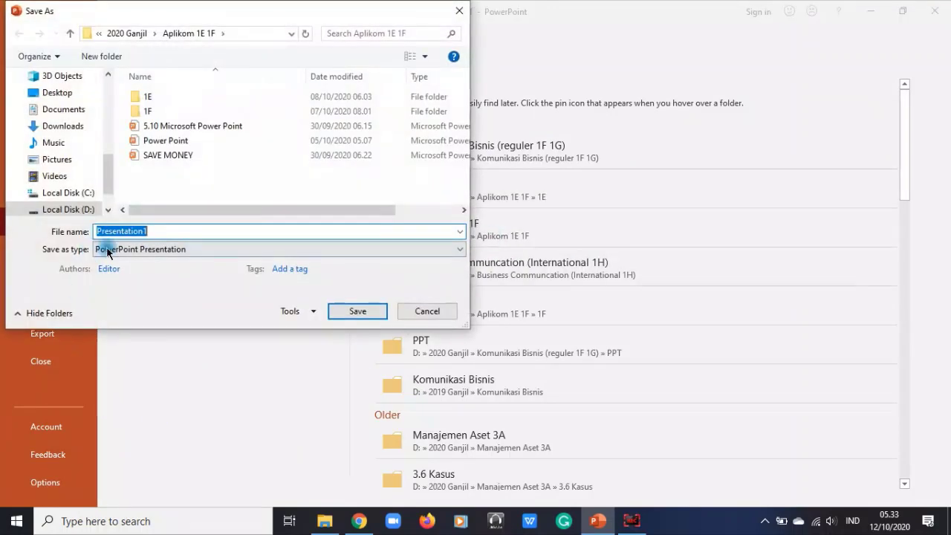
click(113, 250)
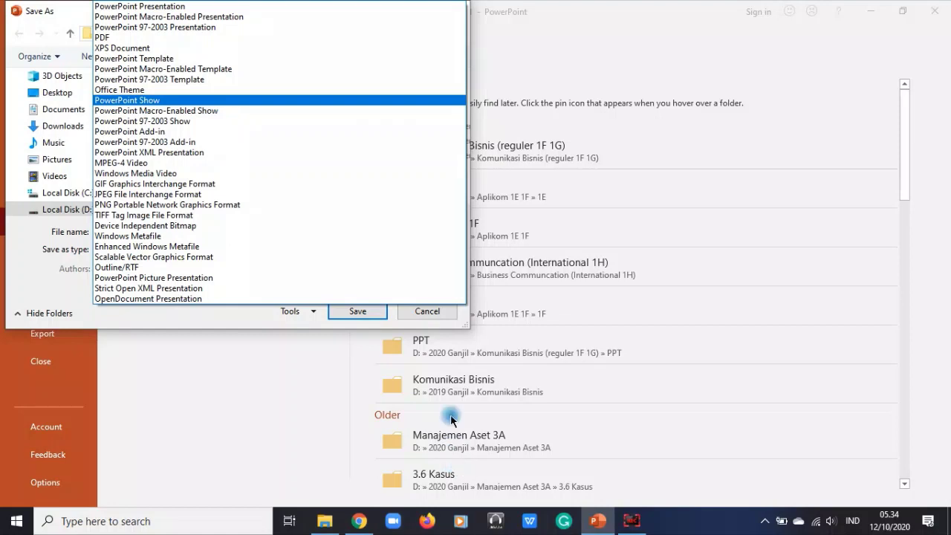
key(m)
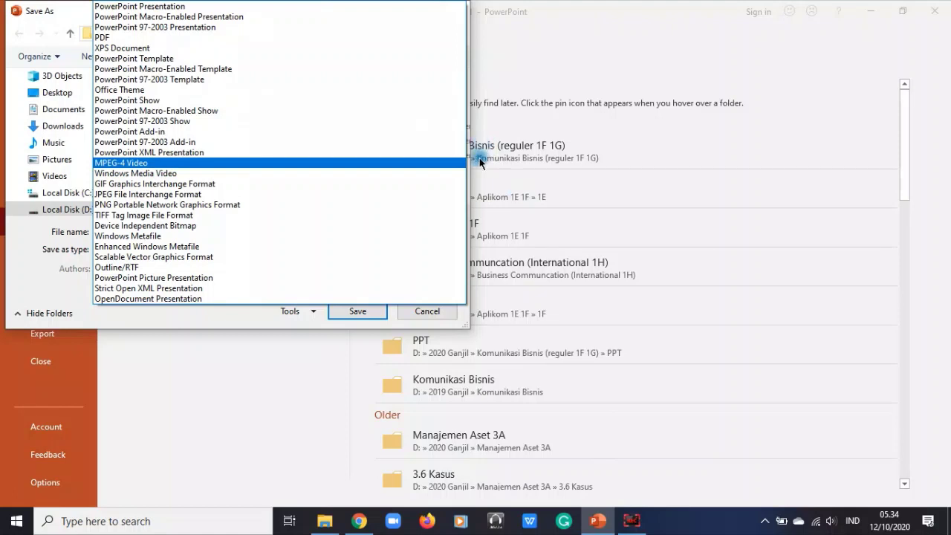
click(437, 320)
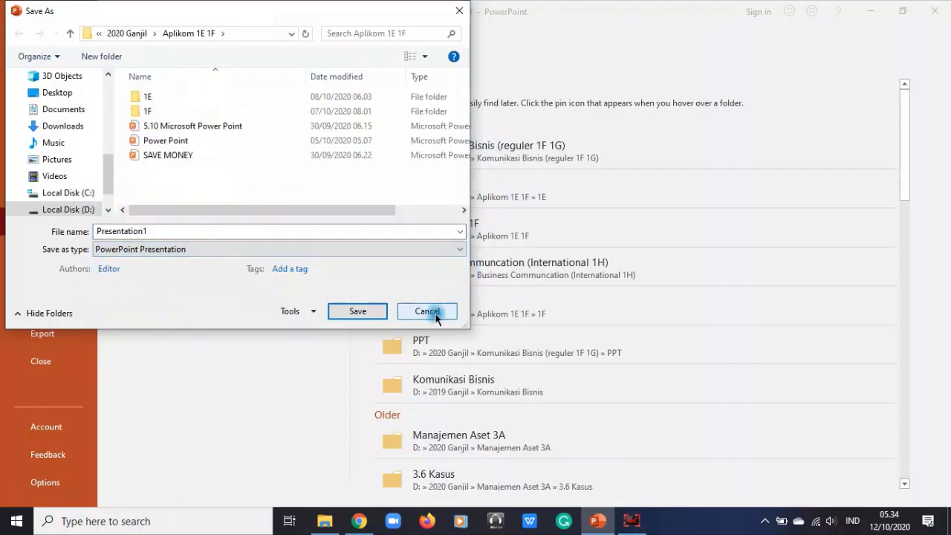
- Inspect the General Options for saving, cancel without saving the presentation, and return to the slides
click(297, 312)
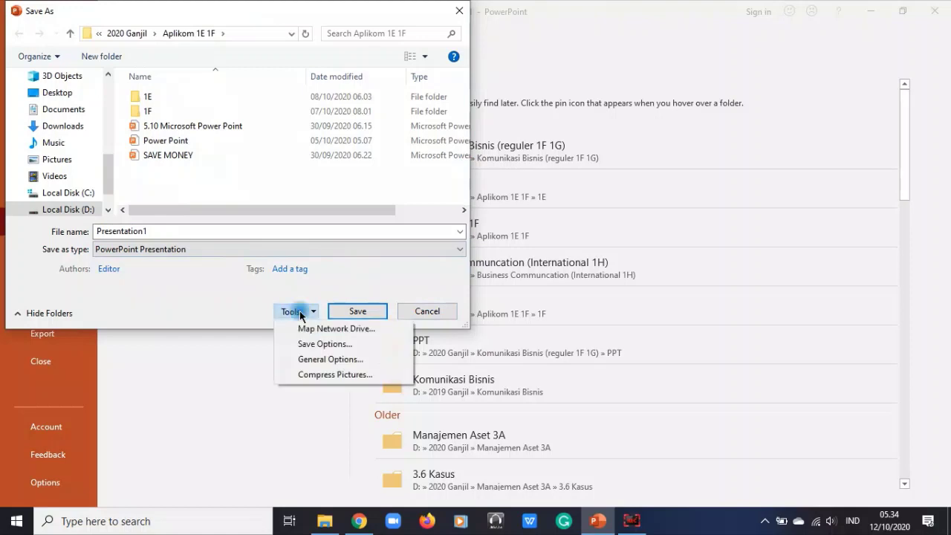
click(324, 360)
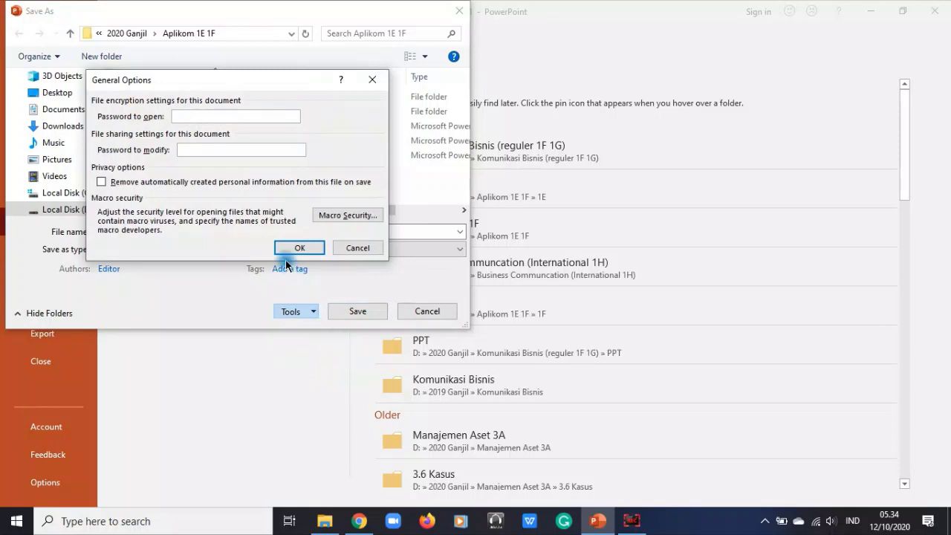
click(346, 247)
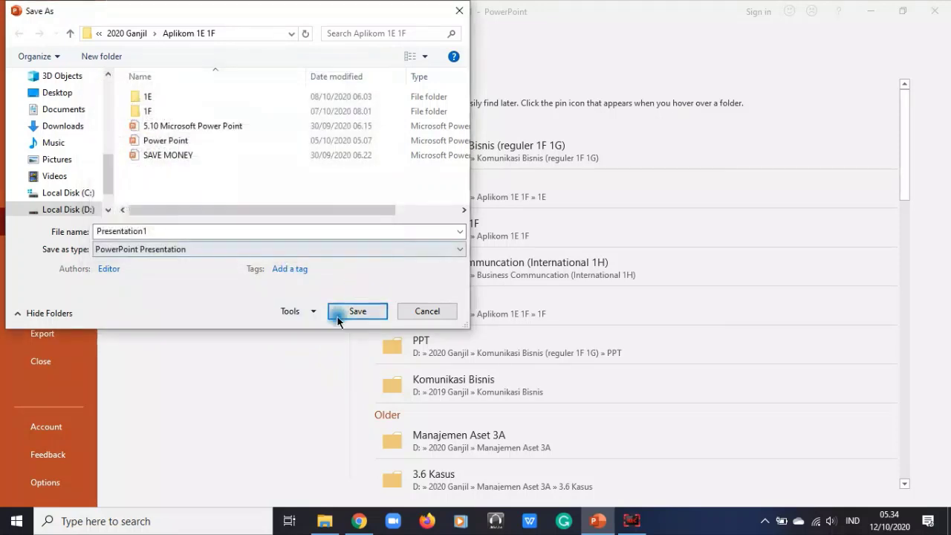
click(430, 312)
click(11, 39)
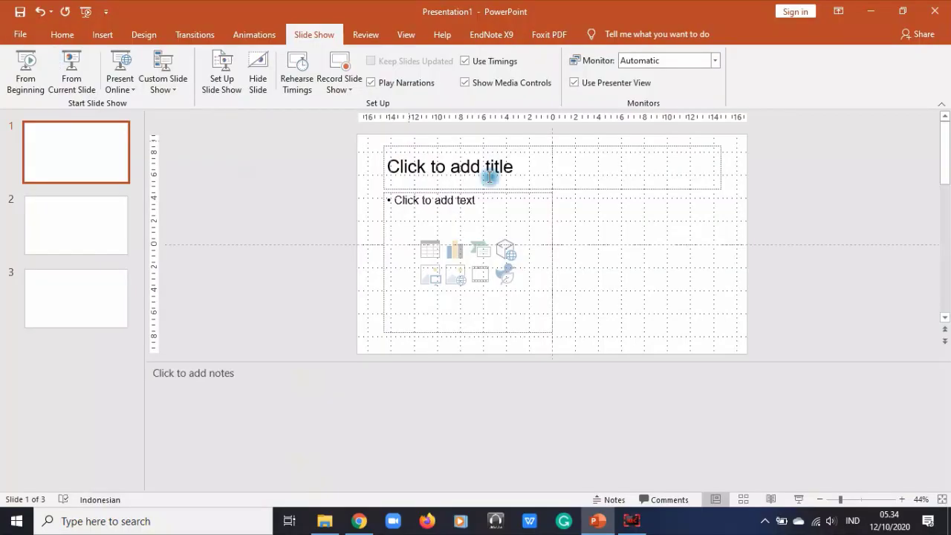
- Look over the review, view, help and EndNote X9 commands
click(365, 34)
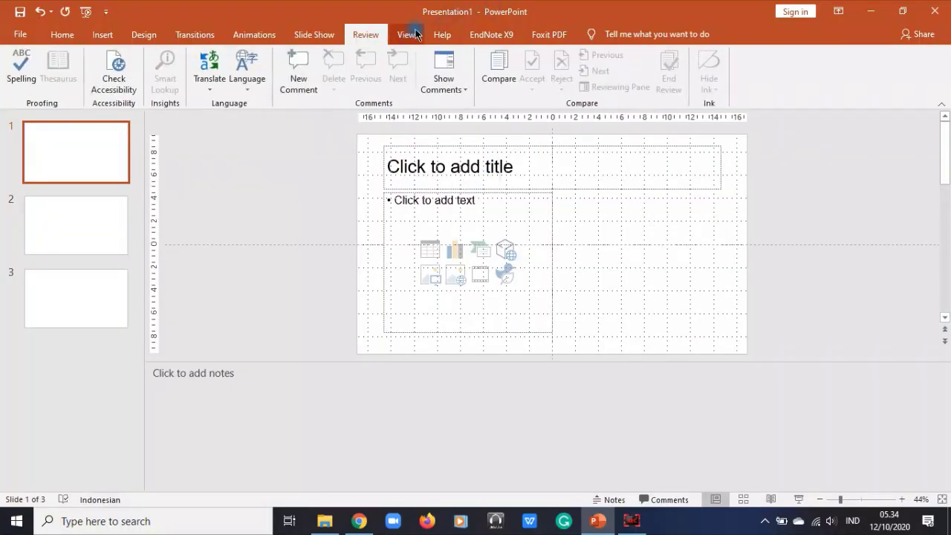
click(408, 34)
click(442, 34)
click(500, 35)
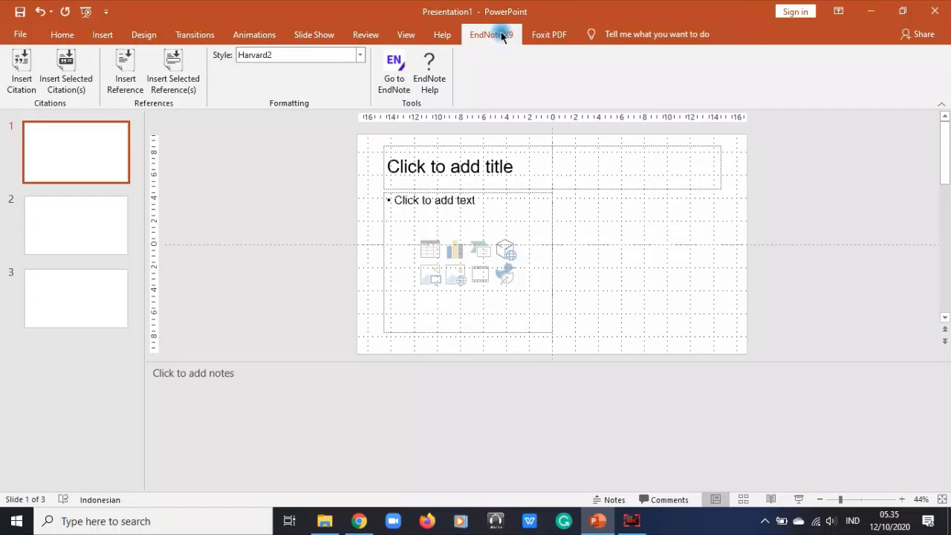
- Examine the options for inserting audio on slide 1, and view slides 2 and 3
click(98, 37)
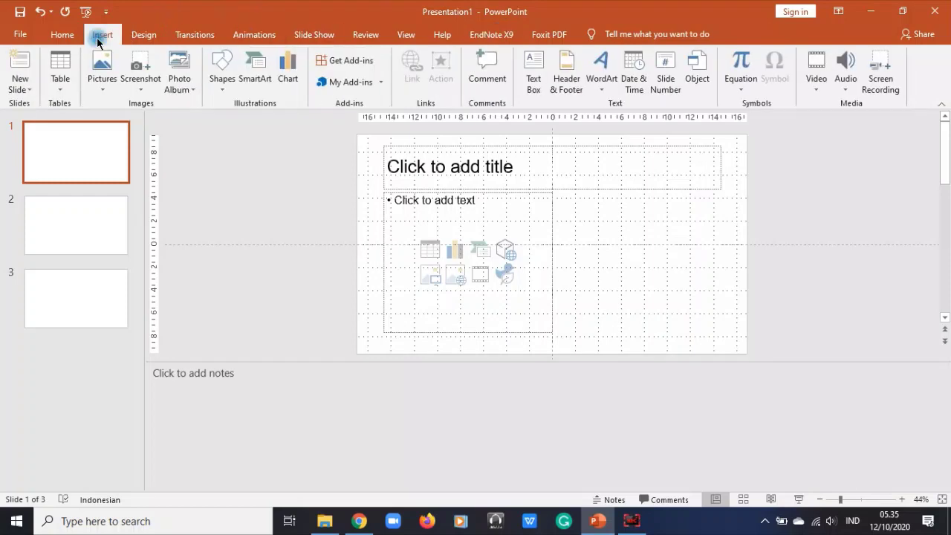
click(843, 89)
click(857, 123)
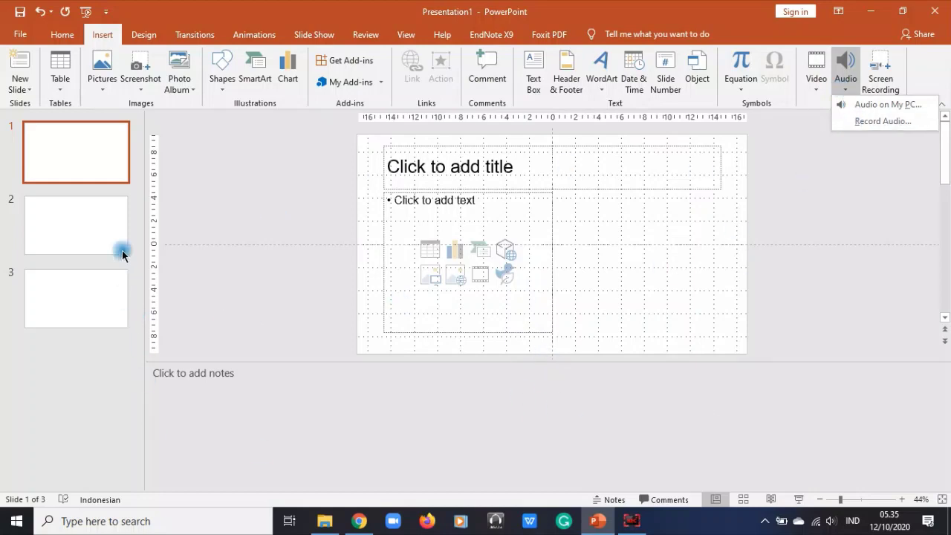
click(135, 176)
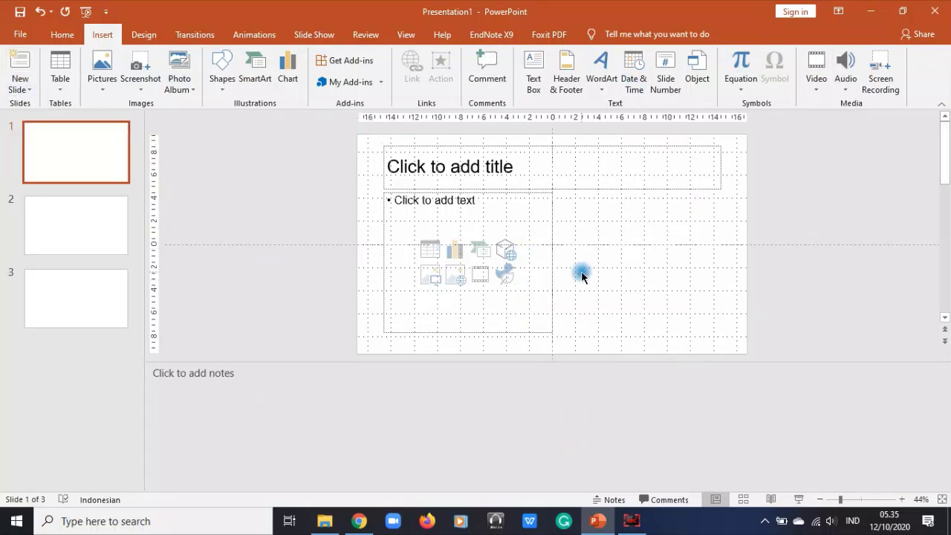
click(70, 219)
click(74, 315)
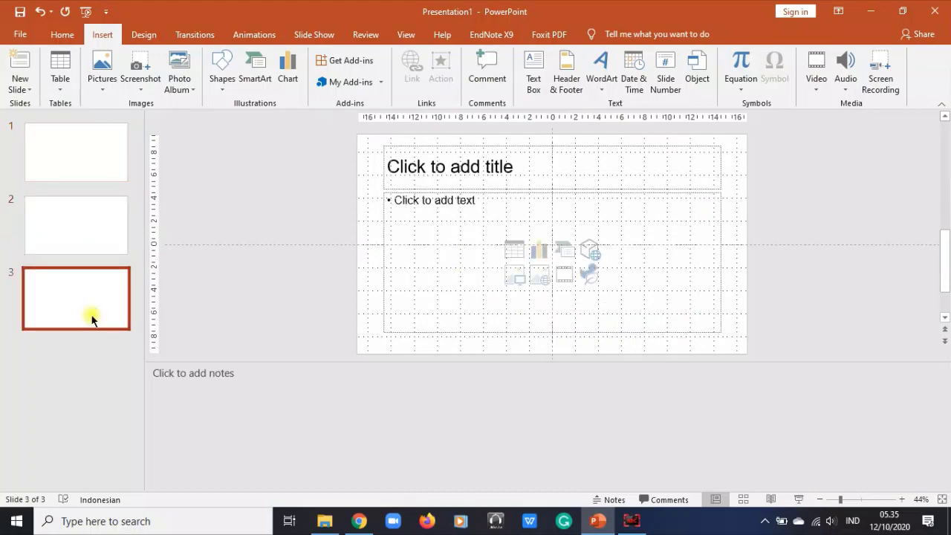